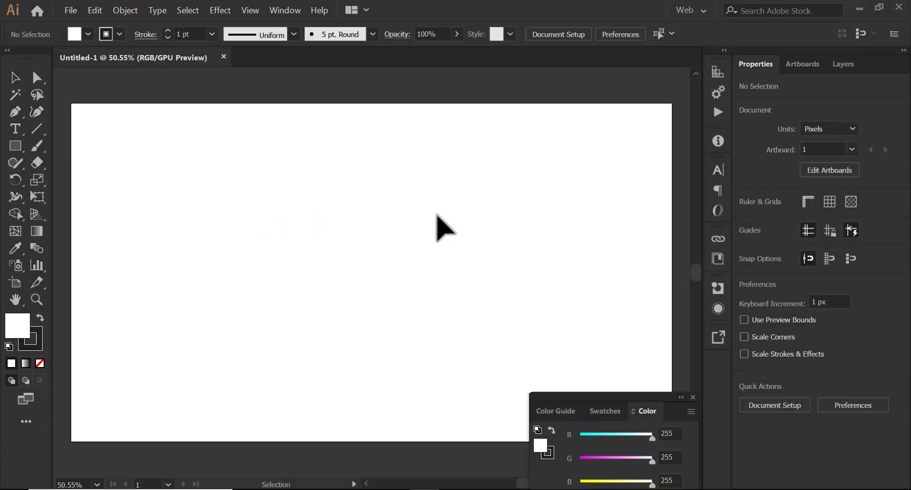
# Step: Draw a wide flat rectangle near the page centre and round its ends fully into a pill
pyautogui.moveTo(642, 398); pyautogui.dragTo(644, 424)
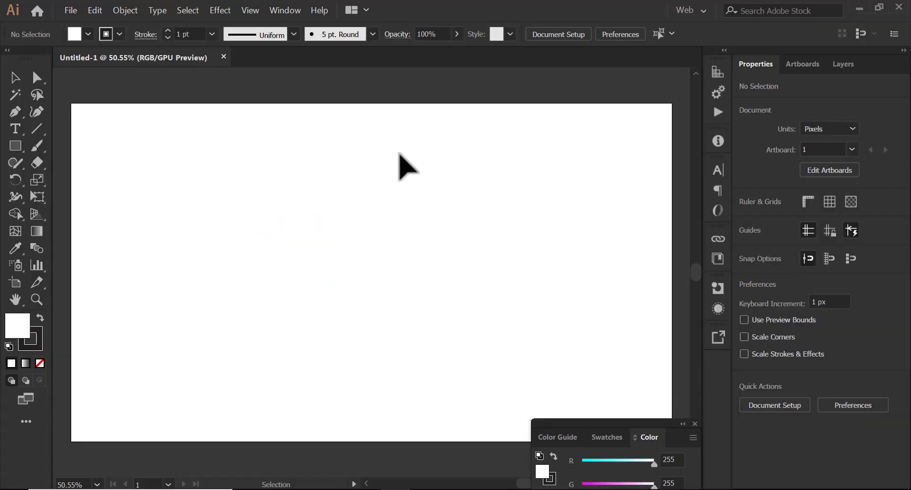
pyautogui.moveTo(14, 147); pyautogui.dragTo(54, 151)
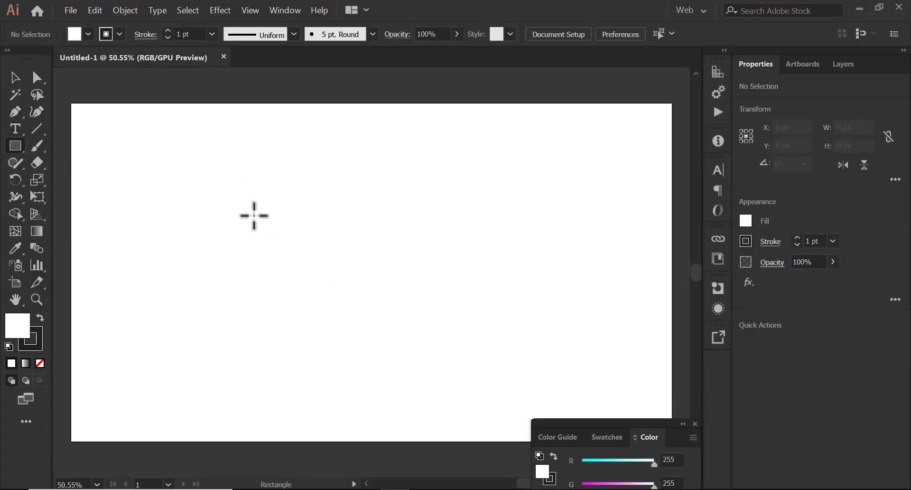
pyautogui.moveTo(240, 221)
pyautogui.mouseDown()
pyautogui.moveTo(408, 246)
pyautogui.moveTo(429, 238)
pyautogui.mouseUp()
pyautogui.click(15, 77)
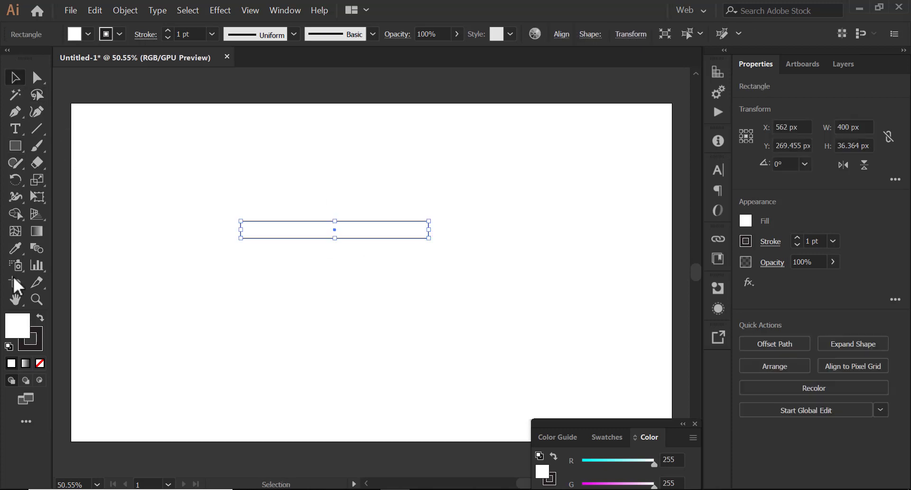
pyautogui.hotkey('ctrl', '1')
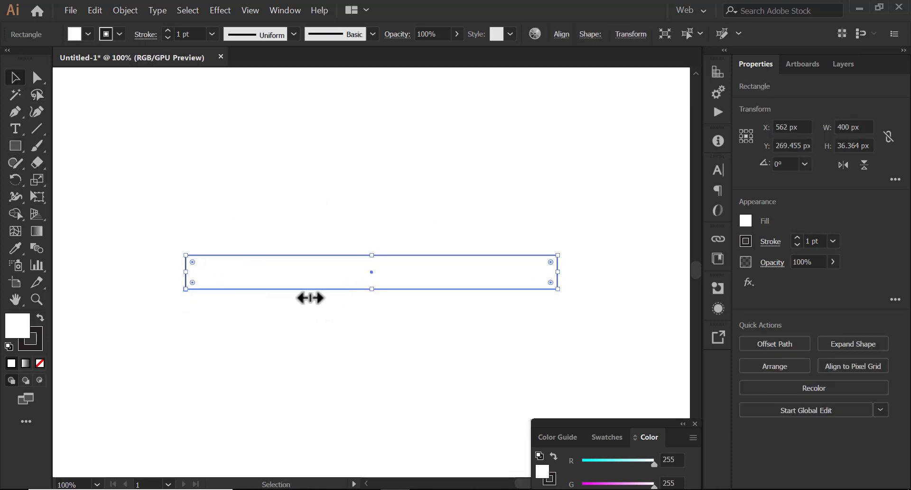
pyautogui.moveTo(371, 288); pyautogui.dragTo(377, 280)
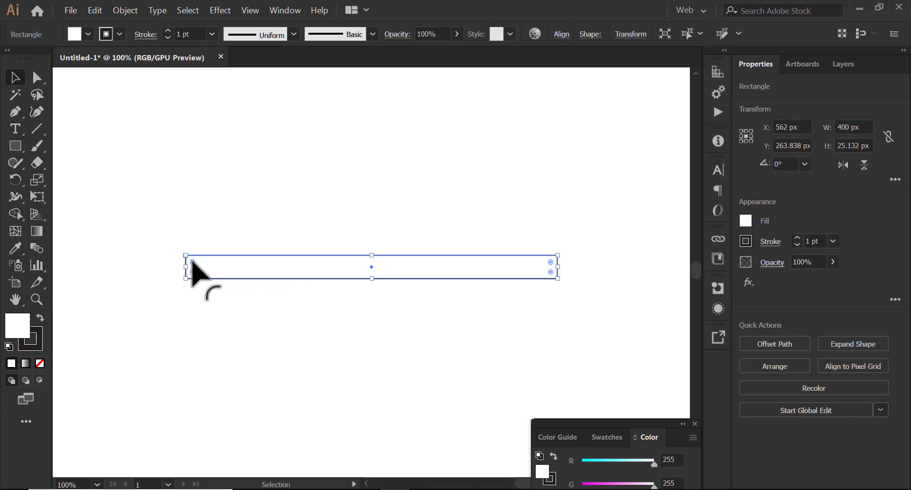
pyautogui.click(256, 297)
pyautogui.moveTo(190, 260)
pyautogui.mouseDown()
pyautogui.moveTo(246, 284)
pyautogui.moveTo(256, 302)
pyautogui.mouseUp()
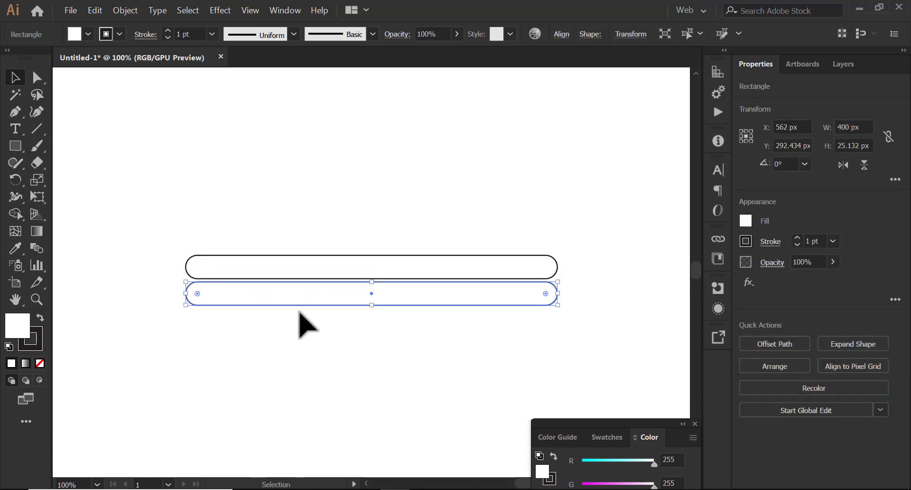
# Step: Copy the pill downward twice and distribute the three bars with even vertical spacing
pyautogui.press('Down')
pyautogui.press('Down')
pyautogui.press('Down')
pyautogui.press('Down')
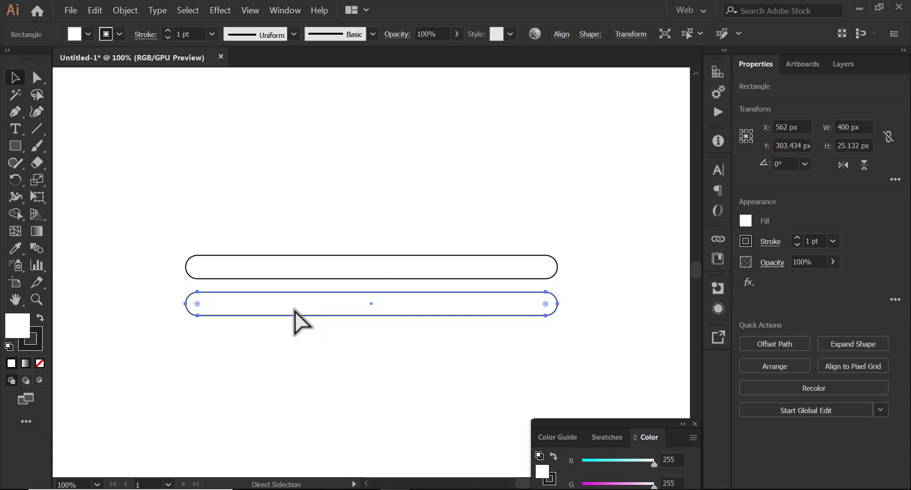
pyautogui.moveTo(288, 315); pyautogui.dragTo(291, 348)
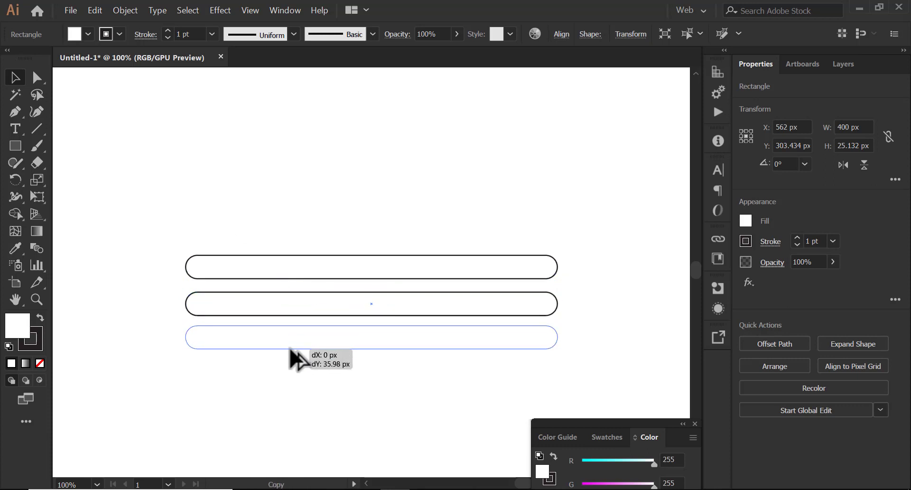
pyautogui.click(315, 379)
pyautogui.moveTo(506, 412); pyautogui.dragTo(238, 231)
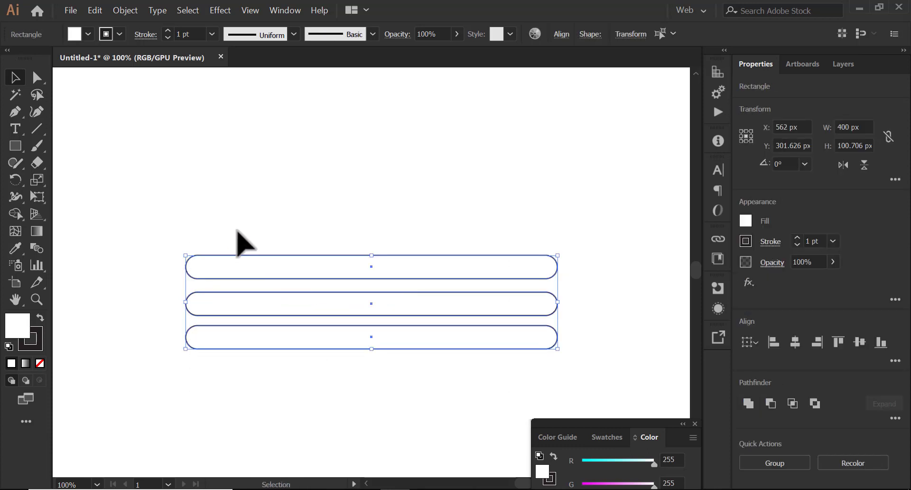
pyautogui.click(751, 342)
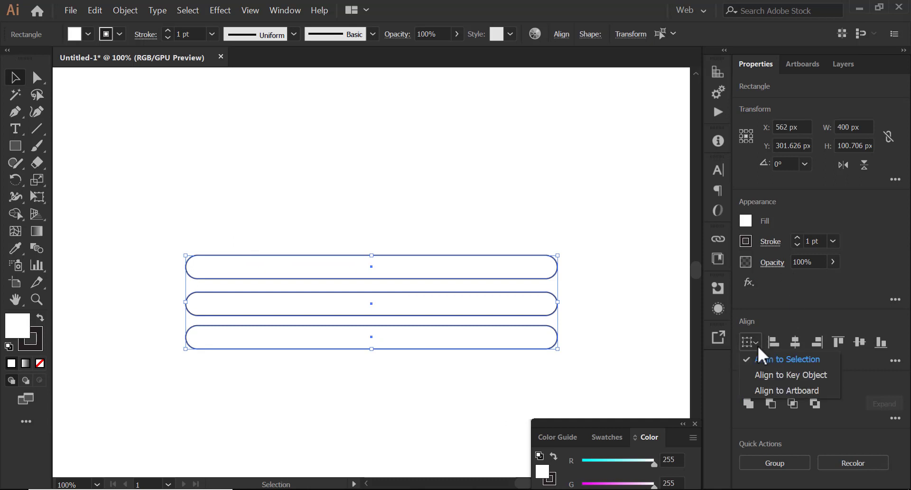
pyautogui.click(757, 348)
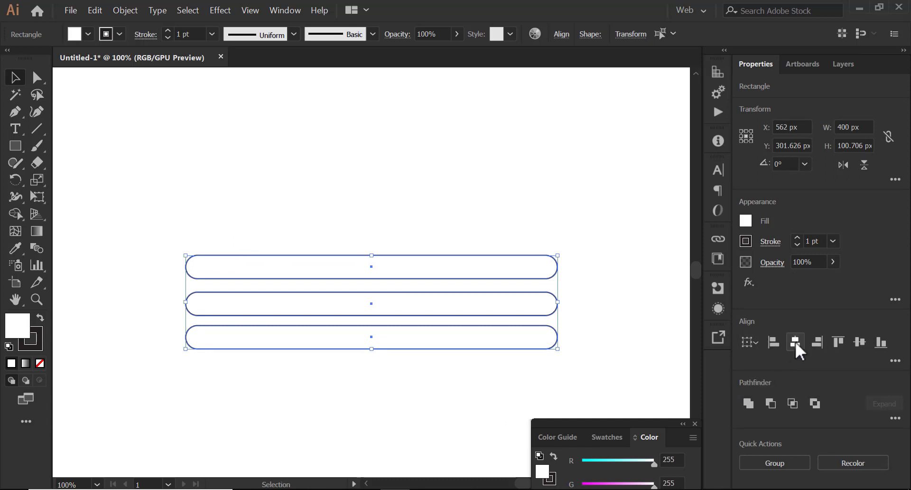
pyautogui.click(894, 361)
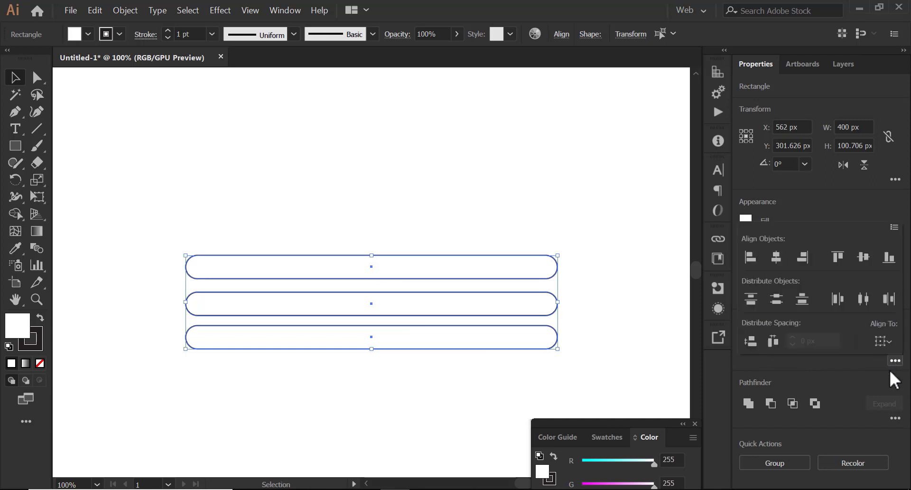
pyautogui.click(774, 300)
pyautogui.click(600, 273)
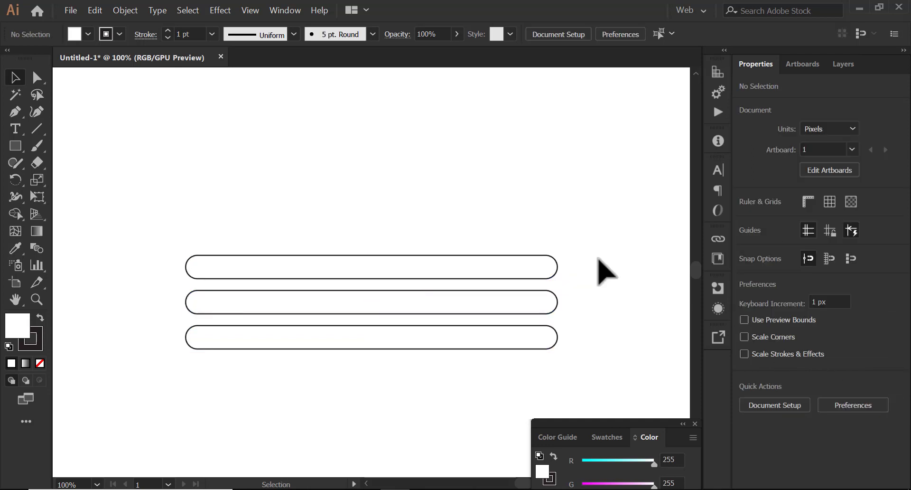
# Step: Copy the bottom pill below the stack and make it less rounded, thinner and wider
pyautogui.click(370, 342)
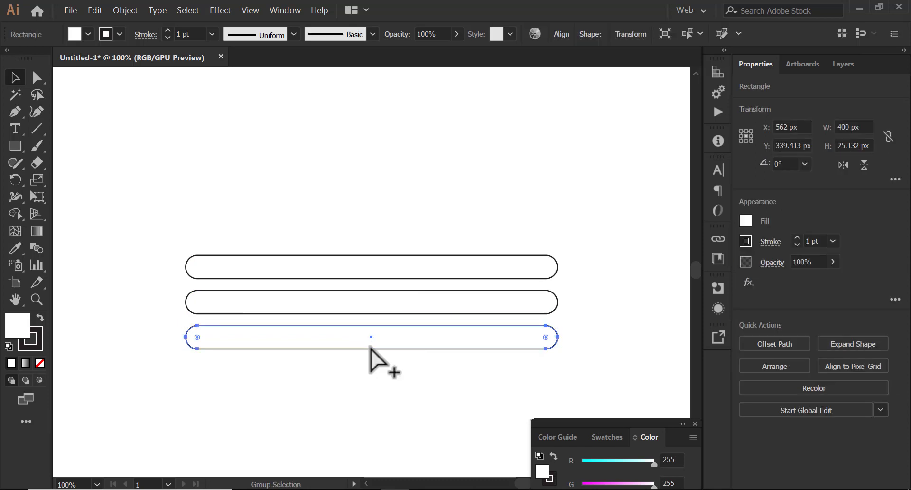
pyautogui.moveTo(371, 348); pyautogui.dragTo(345, 384)
pyautogui.moveTo(169, 374); pyautogui.dragTo(164, 375)
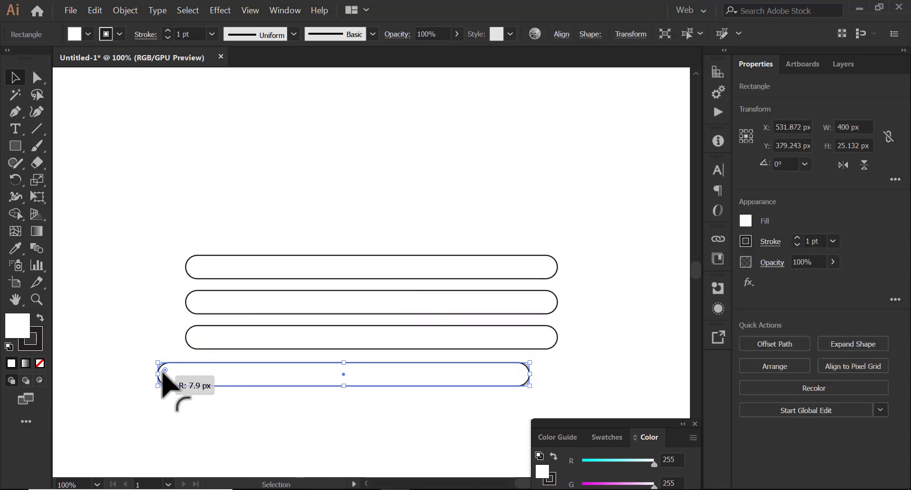
pyautogui.moveTo(344, 385); pyautogui.dragTo(344, 377)
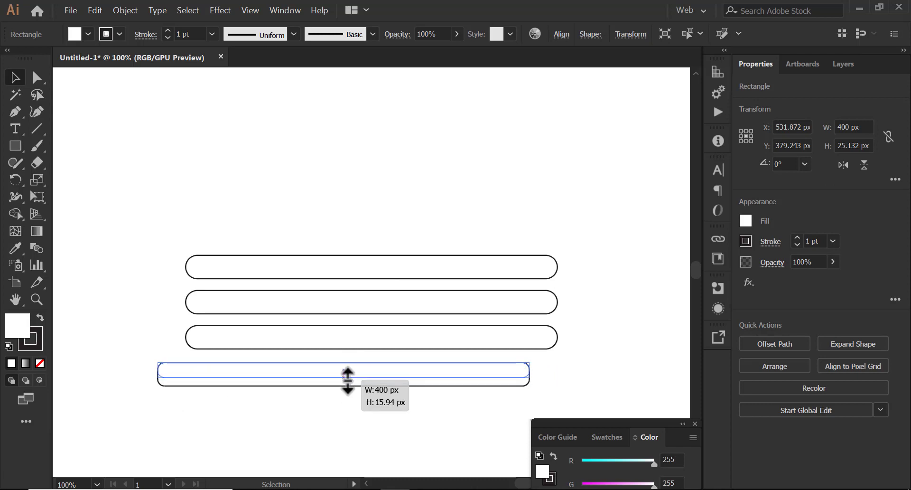
pyautogui.moveTo(534, 374)
pyautogui.mouseDown()
pyautogui.moveTo(570, 373)
pyautogui.moveTo(559, 373)
pyautogui.mouseUp()
pyautogui.click(601, 365)
pyautogui.click(364, 381)
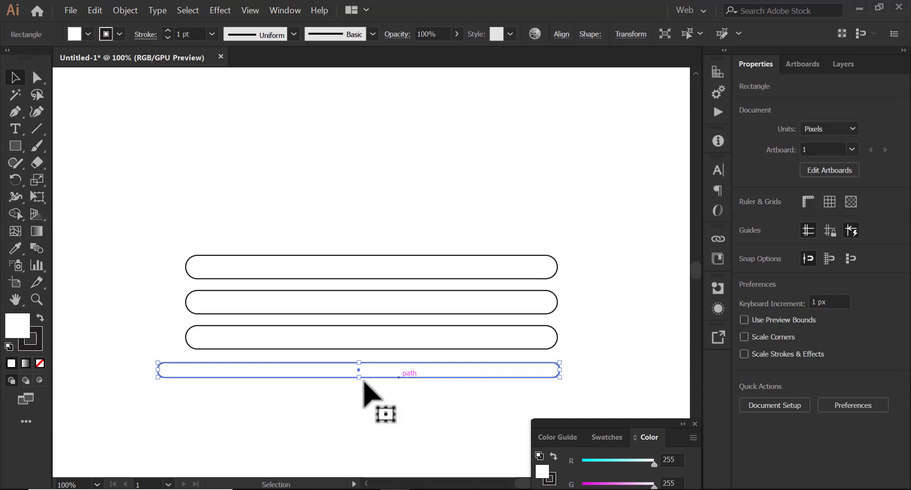
pyautogui.hotkey('ctrl', 'a')
pyautogui.click(342, 404)
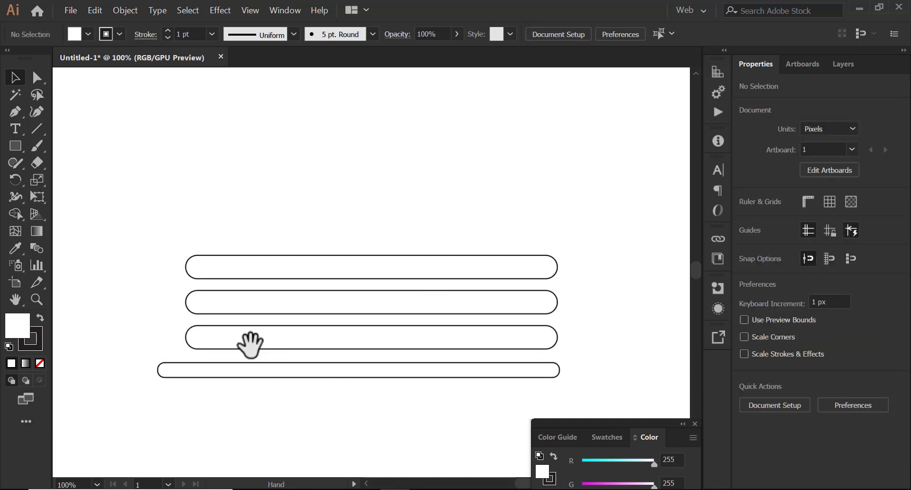
# Step: Draw a thin flat strip just beneath the new bottom bar
pyautogui.click(15, 146)
pyautogui.moveTo(252, 332); pyautogui.dragTo(252, 258)
pyautogui.moveTo(149, 302); pyautogui.dragTo(540, 311)
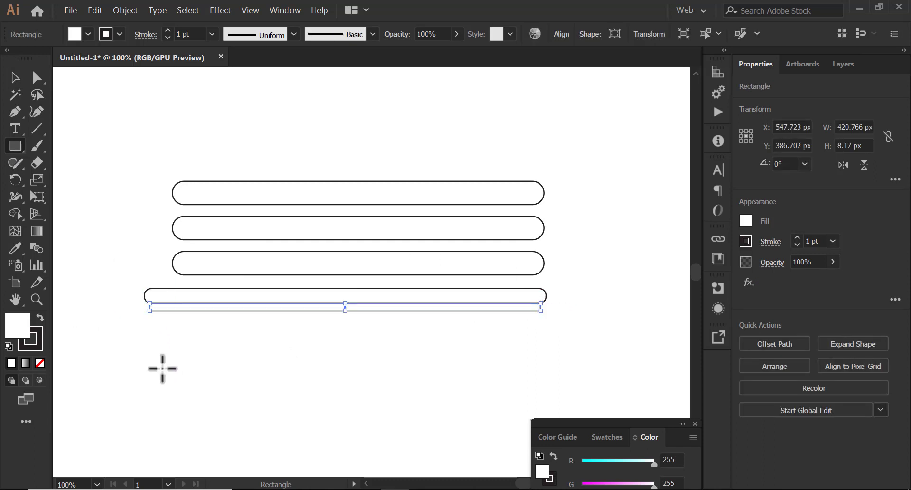
# Step: Draw a tall thin bench leg under the strip and lengthen it slightly downward
pyautogui.moveTo(163, 368); pyautogui.dragTo(150, 310)
pyautogui.click(15, 77)
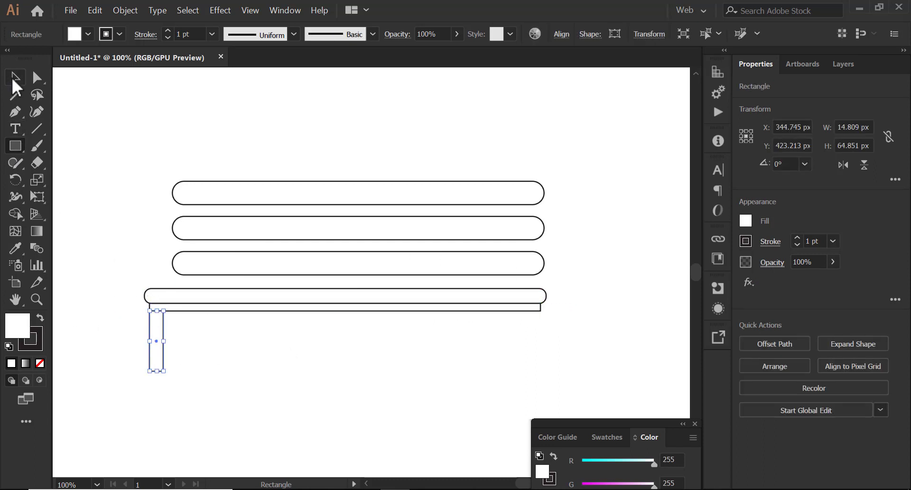
pyautogui.moveTo(159, 370); pyautogui.dragTo(159, 375)
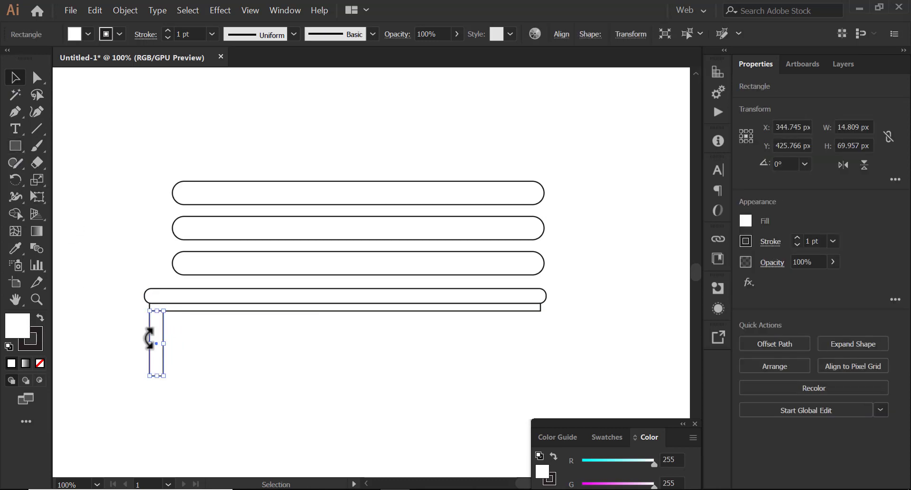
# Step: Add a half-width copy of the leg directly to its right
pyautogui.click(36, 299)
pyautogui.moveTo(164, 351); pyautogui.dragTo(203, 390)
pyautogui.click(15, 77)
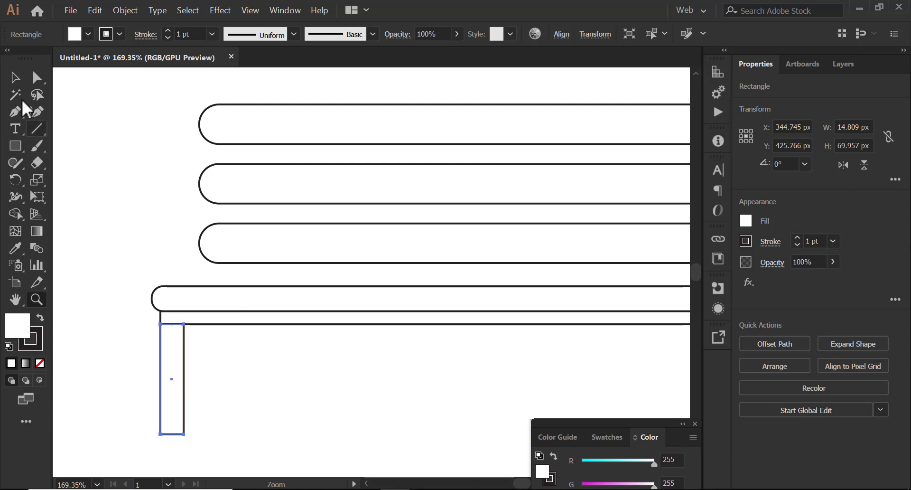
pyautogui.click(237, 377)
pyautogui.click(185, 380)
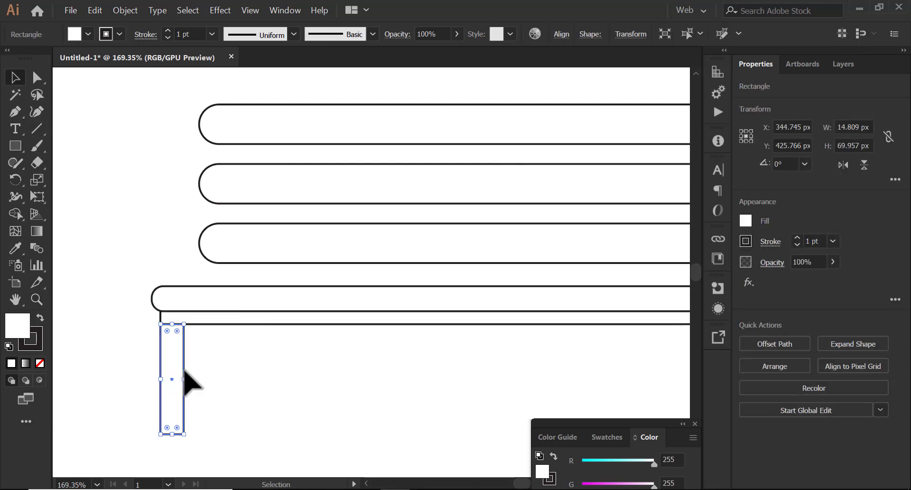
pyautogui.moveTo(184, 379); pyautogui.dragTo(207, 379)
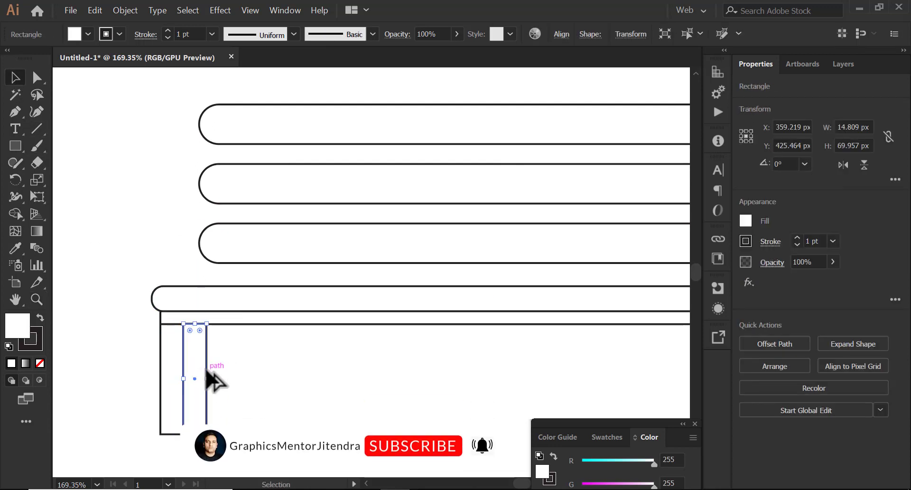
pyautogui.click(37, 78)
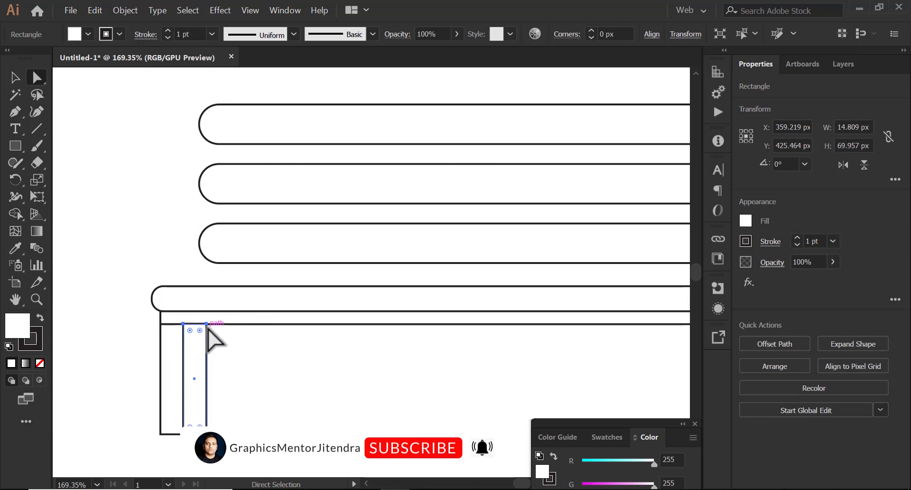
pyautogui.moveTo(206, 378); pyautogui.dragTo(195, 378)
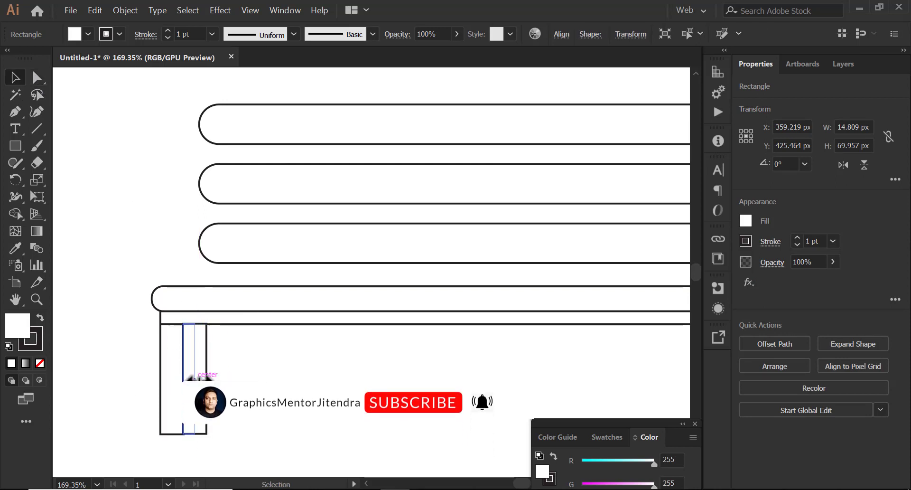
# Step: Align both leg pieces along their bottoms and copy the pair further right under the seat
pyautogui.press('v')
pyautogui.click(246, 388)
pyautogui.click(195, 432)
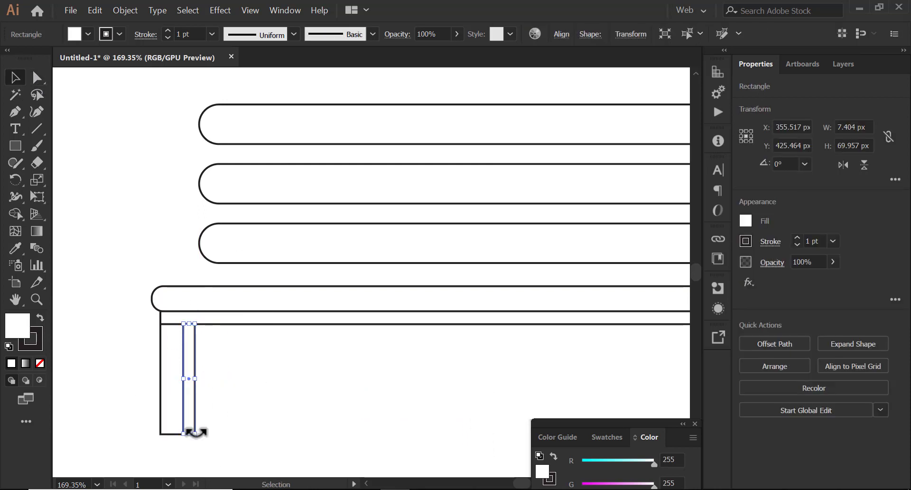
pyautogui.moveTo(242, 427); pyautogui.dragTo(127, 397)
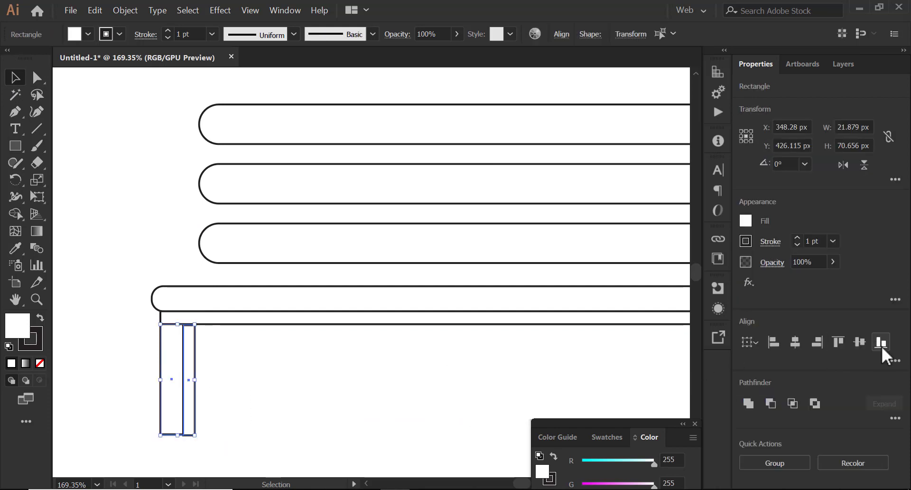
pyautogui.click(270, 401)
pyautogui.moveTo(270, 400); pyautogui.dragTo(120, 351)
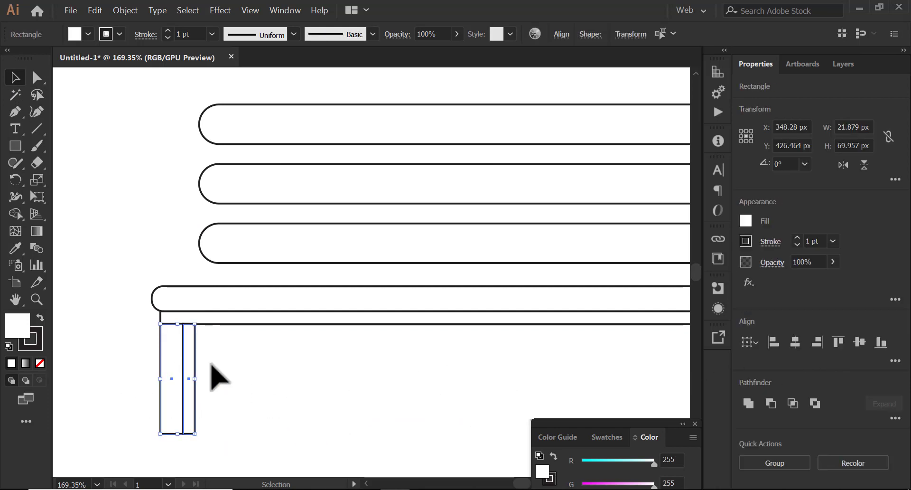
pyautogui.click(245, 403)
pyautogui.moveTo(245, 403); pyautogui.dragTo(161, 389)
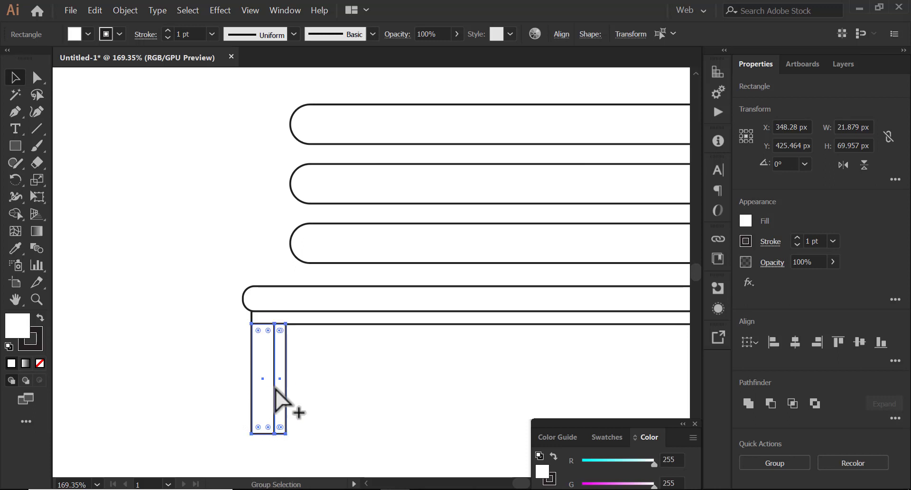
pyautogui.moveTo(284, 388)
pyautogui.mouseDown()
pyautogui.moveTo(372, 387)
pyautogui.moveTo(370, 375)
pyautogui.mouseUp()
# Step: Stretch both copied leg rectangles up to line up with the top backrest slat
pyautogui.click(366, 365)
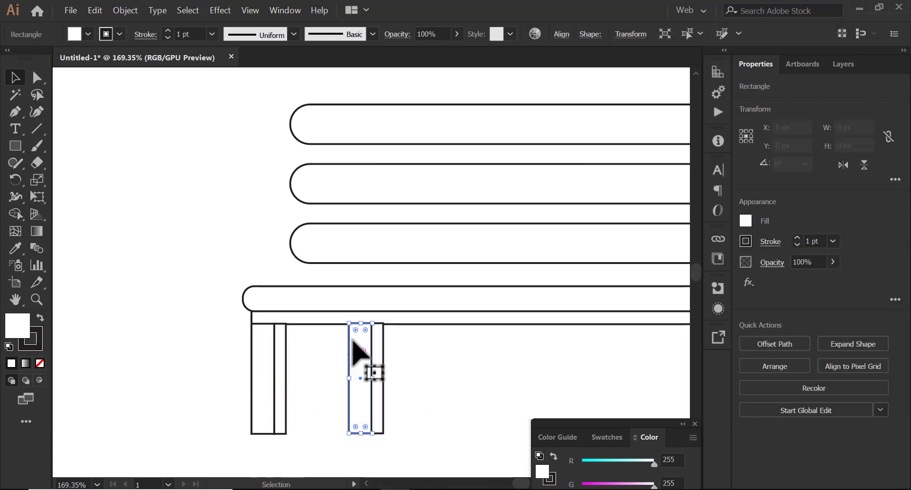
pyautogui.moveTo(360, 323); pyautogui.dragTo(360, 104)
pyautogui.click(383, 355)
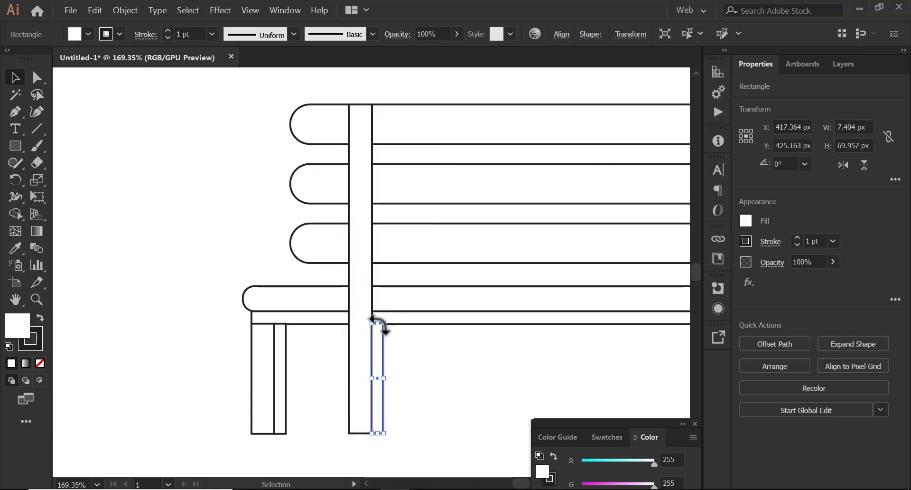
pyautogui.moveTo(377, 325); pyautogui.dragTo(407, 110)
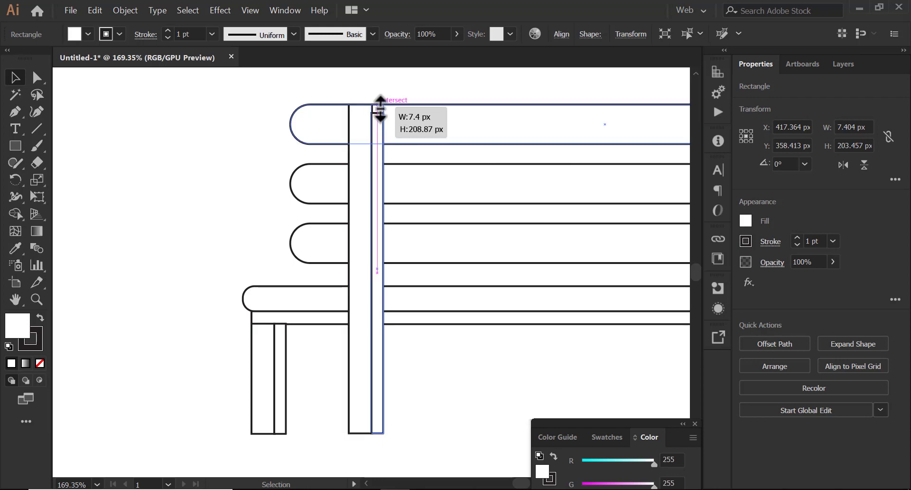
pyautogui.moveTo(379, 114); pyautogui.dragTo(378, 104)
# Step: Send the two tall support rectangles behind the slats
pyautogui.moveTo(427, 429); pyautogui.dragTo(338, 399)
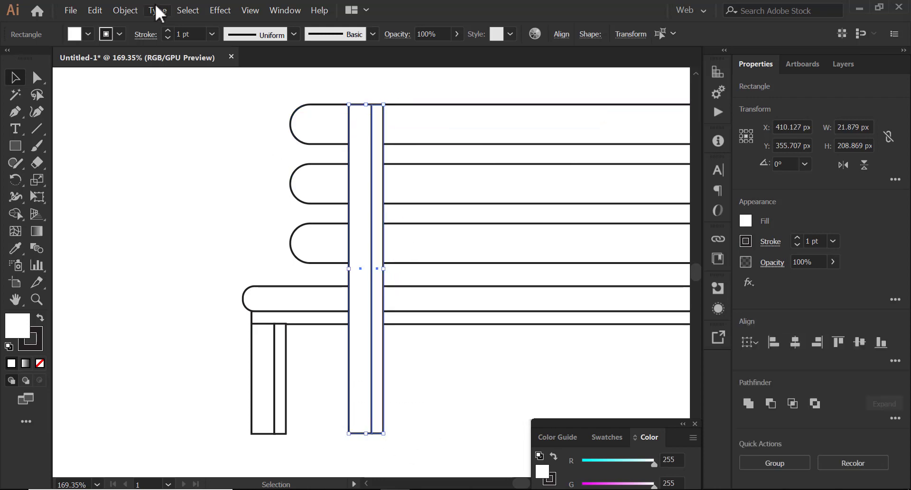
pyautogui.click(125, 10)
pyautogui.click(315, 70)
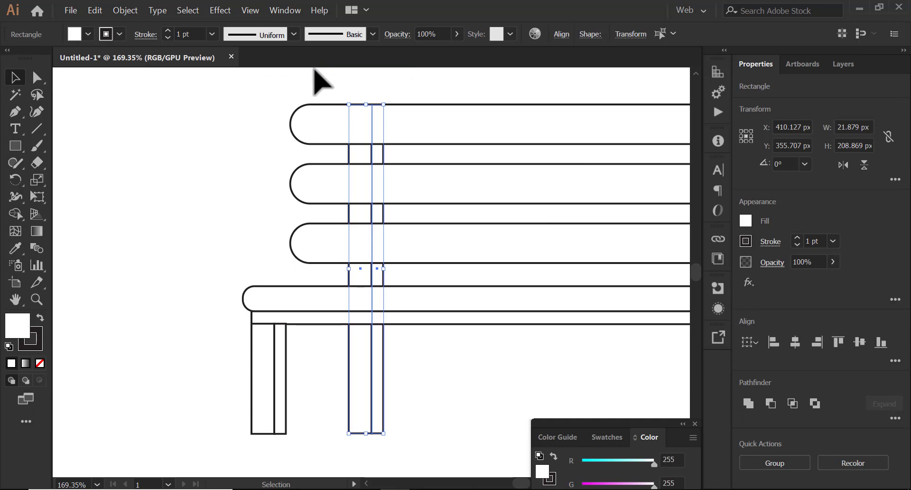
pyautogui.click(265, 138)
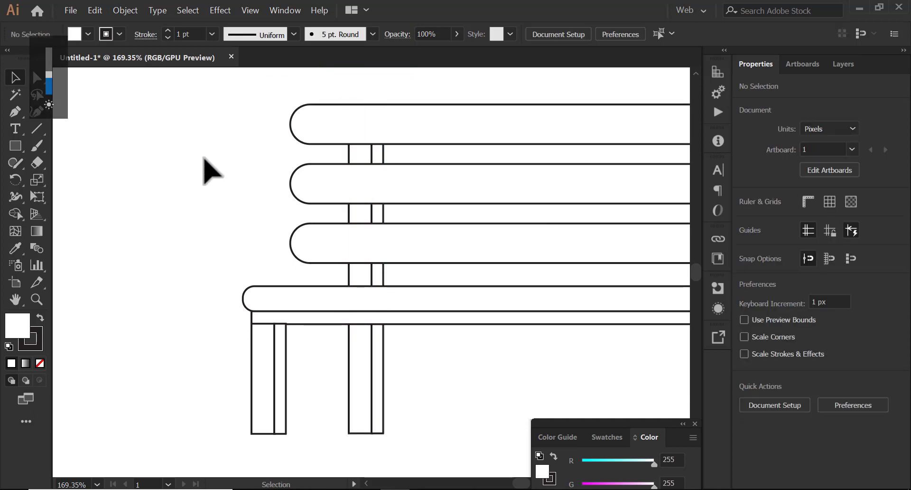
pyautogui.moveTo(451, 393); pyautogui.dragTo(153, 400)
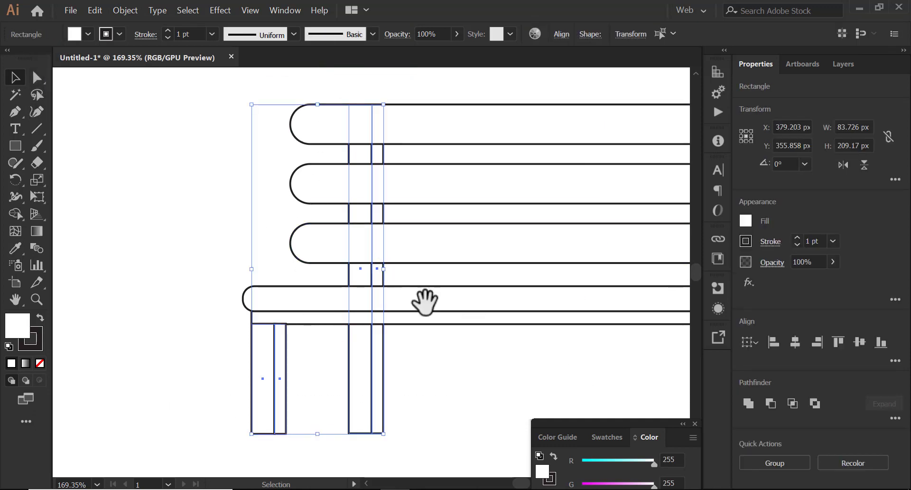
# Step: Zoom out to show the whole bench and select the left leg
pyautogui.hscroll(5, 422, 301)
pyautogui.click(505, 325)
pyautogui.press('z')
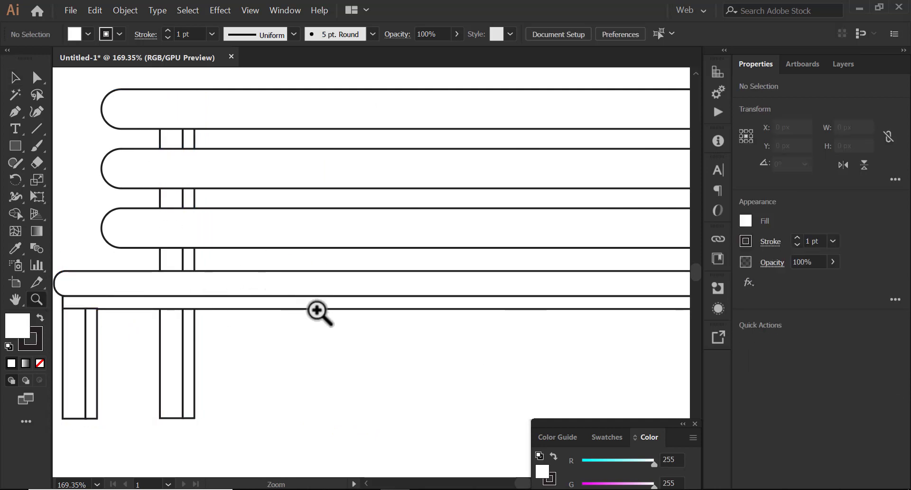
pyautogui.keyDown('alt'); pyautogui.click(247, 274); pyautogui.keyUp('alt')
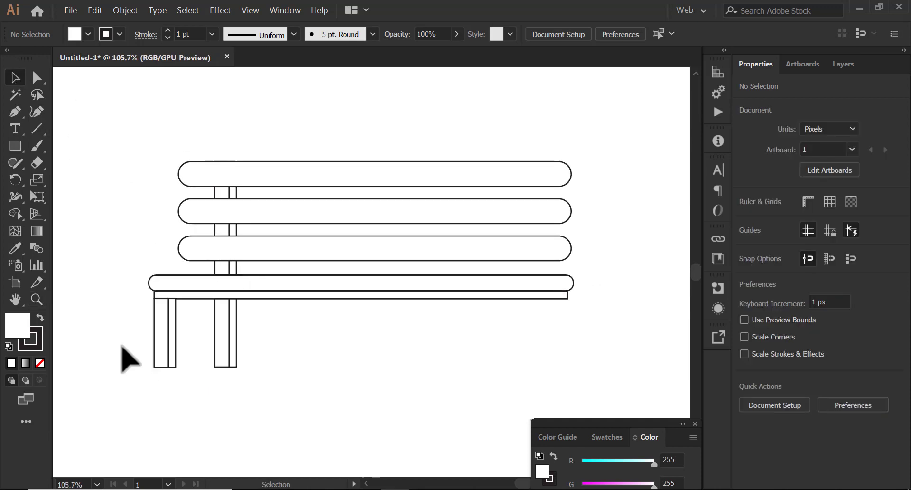
pyautogui.moveTo(187, 349); pyautogui.dragTo(190, 350)
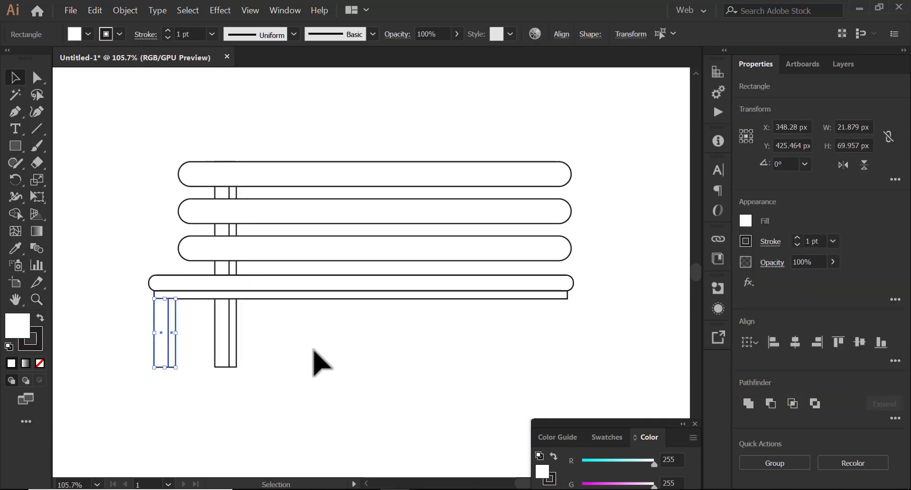
pyautogui.click(322, 363)
pyautogui.click(175, 355)
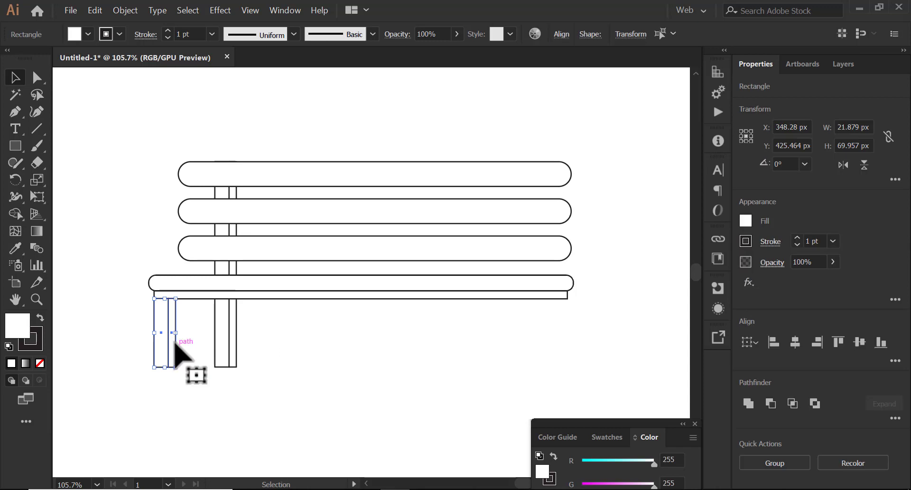
# Step: Make a vertically reflected copy of the leg and move it to the seat's right end
pyautogui.rightClick(165, 349)
pyautogui.moveTo(195, 284)
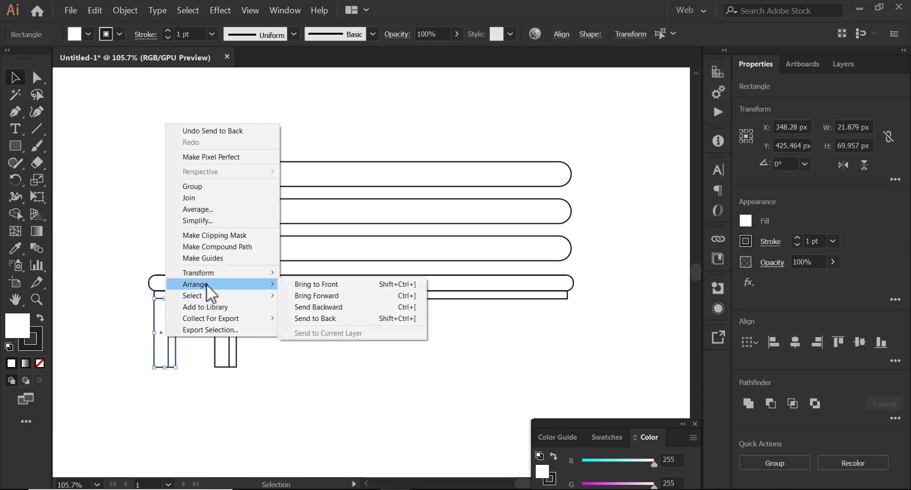
pyautogui.click(307, 311)
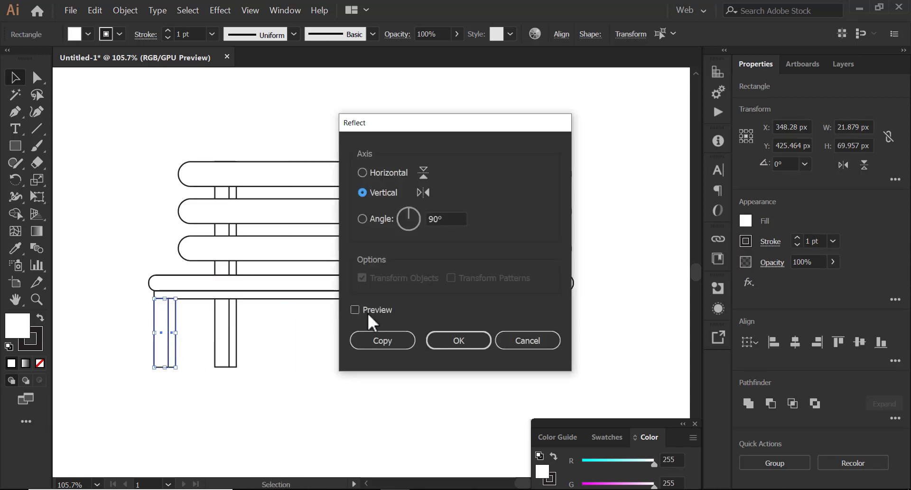
pyautogui.click(370, 312)
pyautogui.click(382, 344)
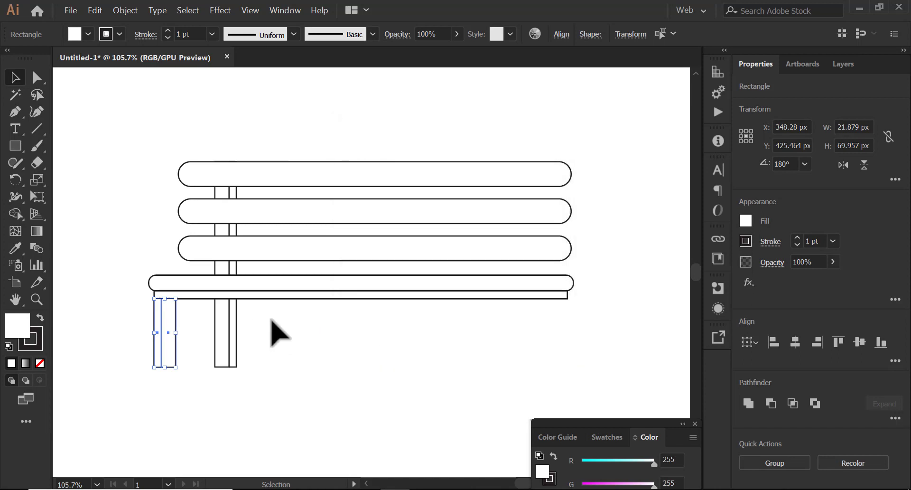
pyautogui.moveTo(166, 332); pyautogui.dragTo(506, 332)
pyautogui.click(481, 383)
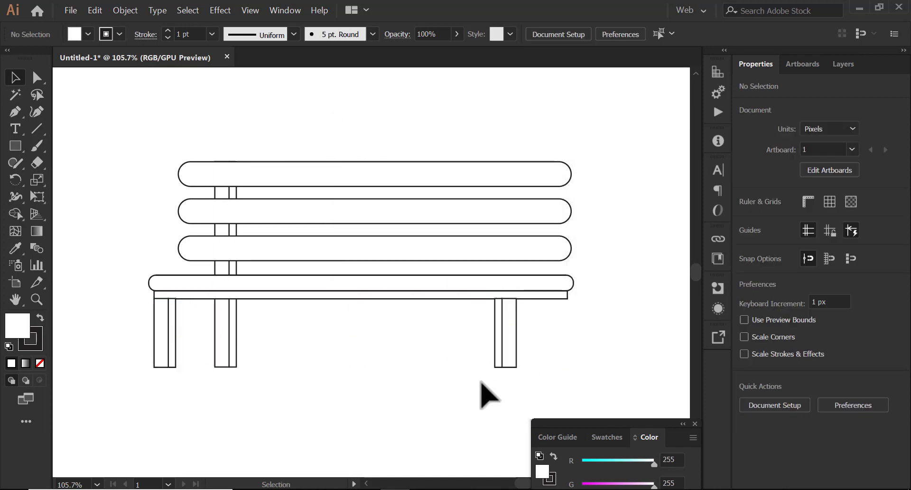
# Step: Make a reflected copy of the middle back support and move it to the bench's right side
pyautogui.click(229, 339)
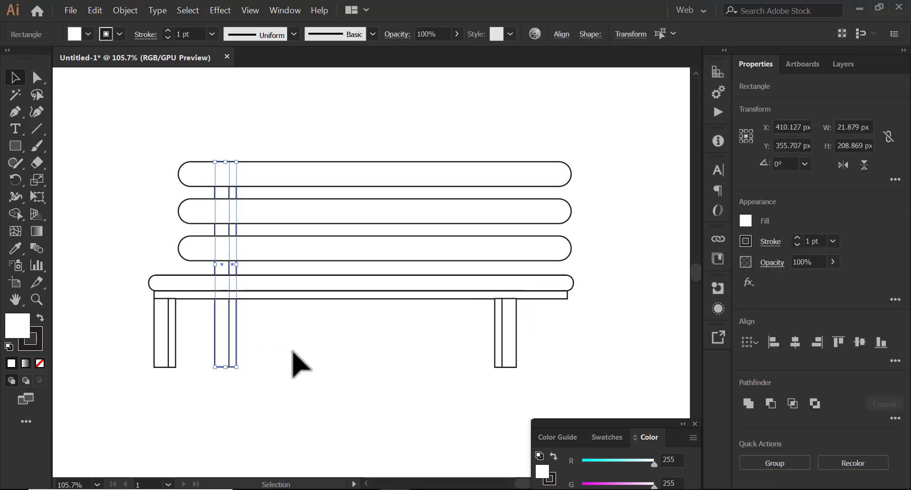
pyautogui.rightClick(229, 339)
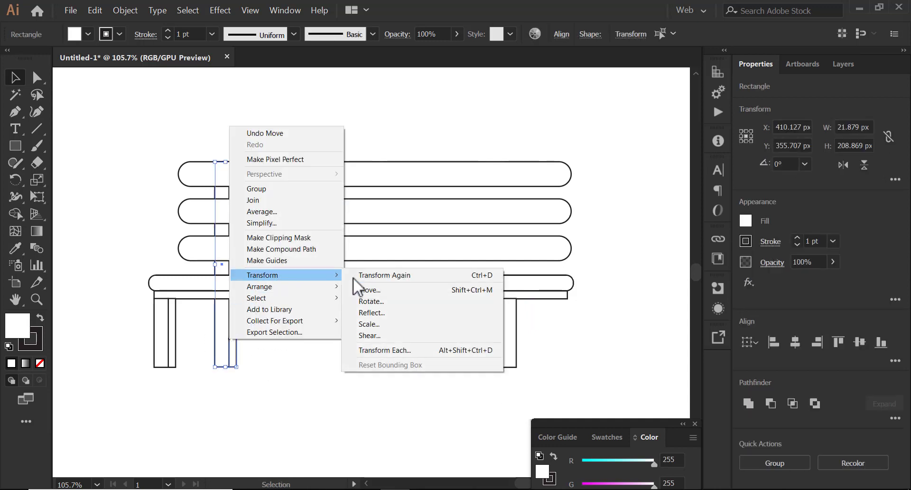
pyautogui.click(380, 313)
pyautogui.click(389, 337)
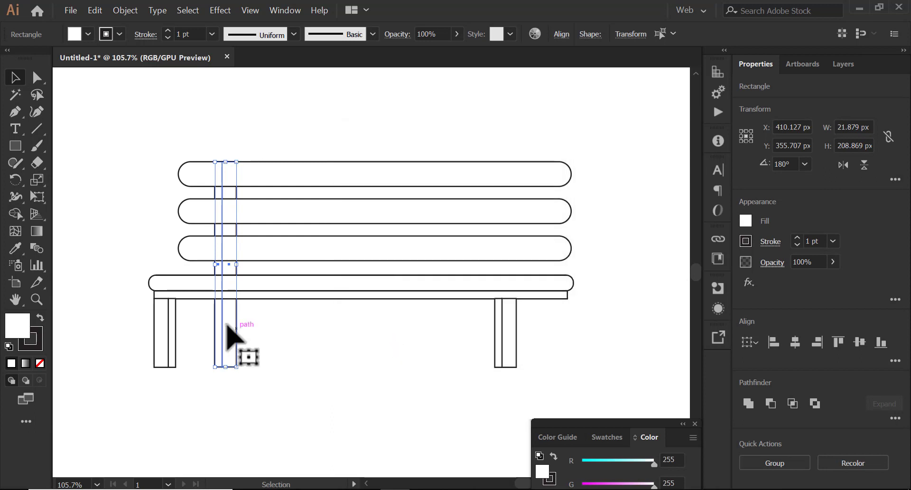
pyautogui.moveTo(228, 336); pyautogui.dragTo(532, 328)
# Step: Nudge the right front leg inward with two Shift+Left moves
pyautogui.click(516, 335)
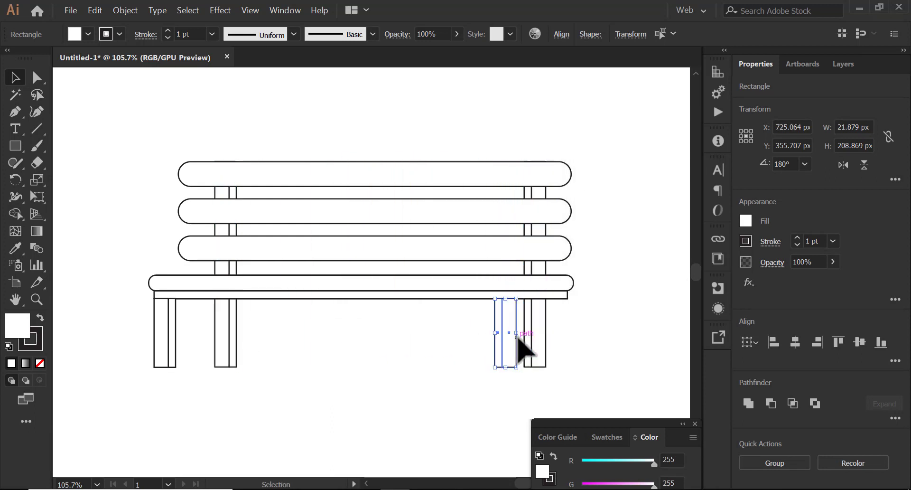
pyautogui.hotkey('shift', 'Left')
pyautogui.hotkey('shift', 'Left')
pyautogui.hotkey('shift', 'Left')
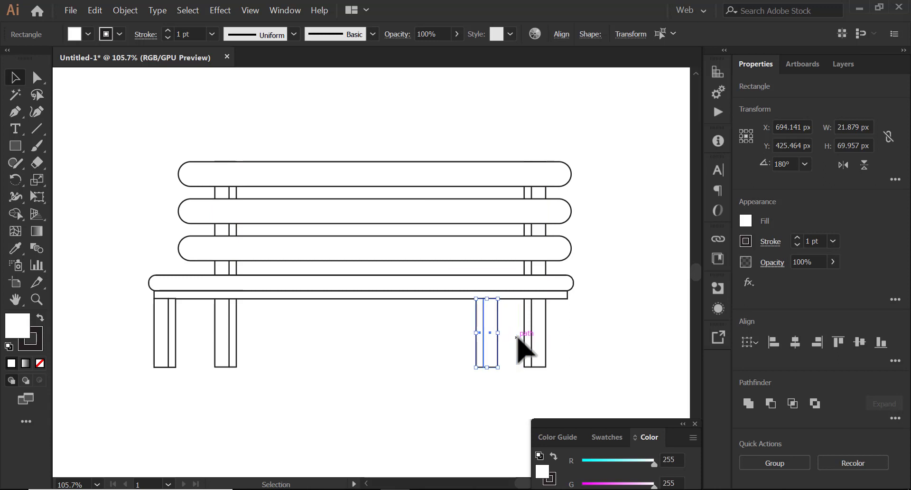
pyautogui.hotkey('shift', 'Left')
pyautogui.click(634, 319)
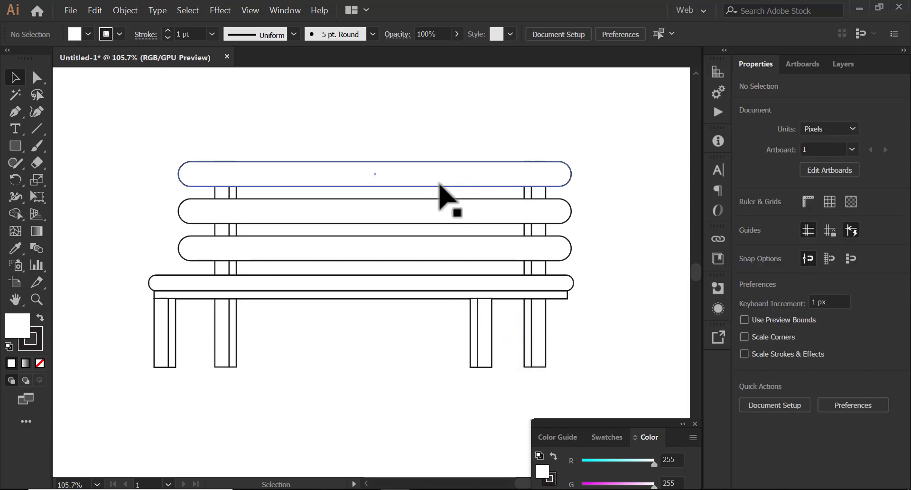
pyautogui.moveTo(360, 213); pyautogui.dragTo(350, 201)
# Step: Draw a small bolt circle at the left end of the top slat
pyautogui.moveTo(16, 144); pyautogui.dragTo(71, 181)
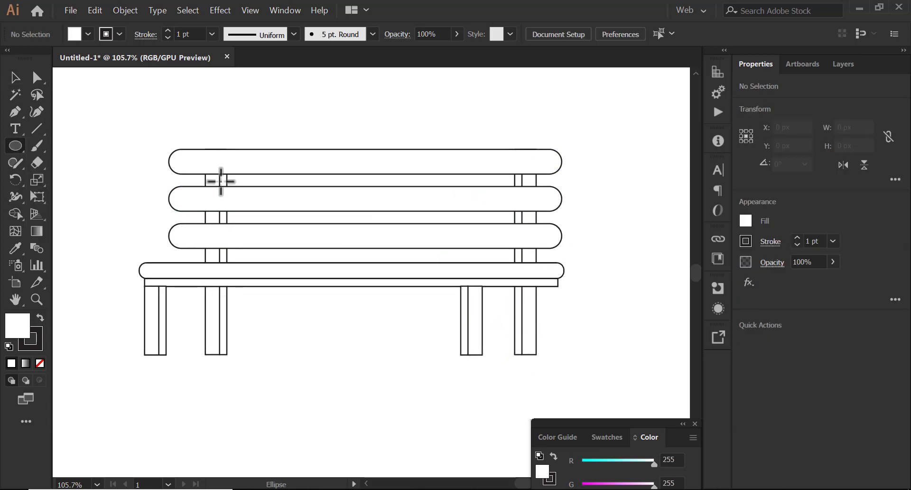
pyautogui.moveTo(210, 162); pyautogui.dragTo(214, 166)
pyautogui.click(36, 299)
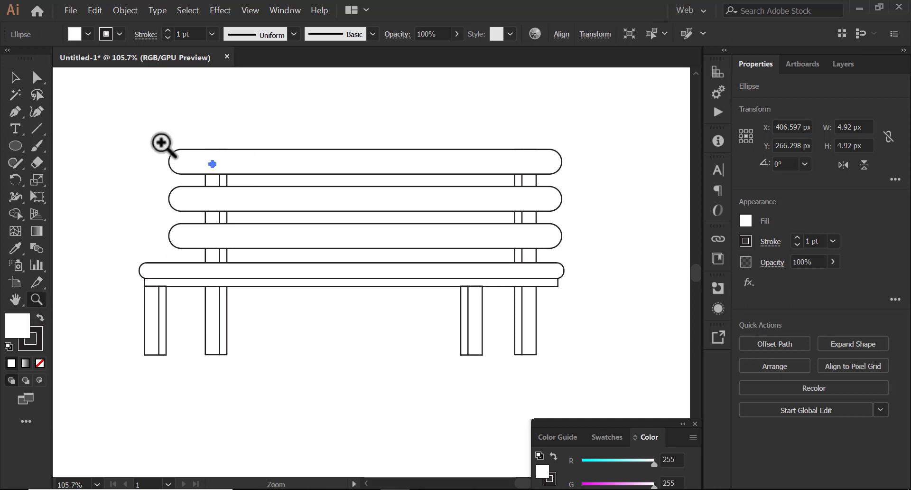
pyautogui.moveTo(161, 142); pyautogui.dragTo(176, 161)
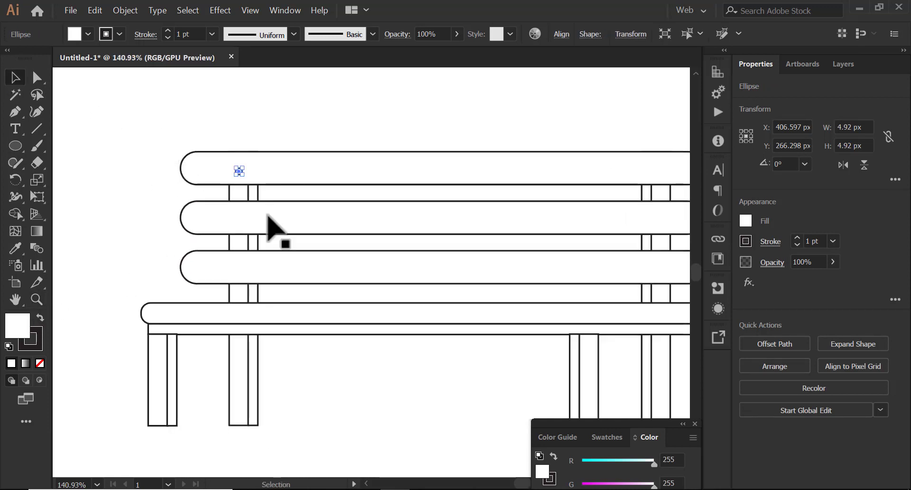
pyautogui.moveTo(188, 152)
pyautogui.mouseDown()
pyautogui.moveTo(207, 196)
pyautogui.moveTo(81, 122)
pyautogui.mouseUp()
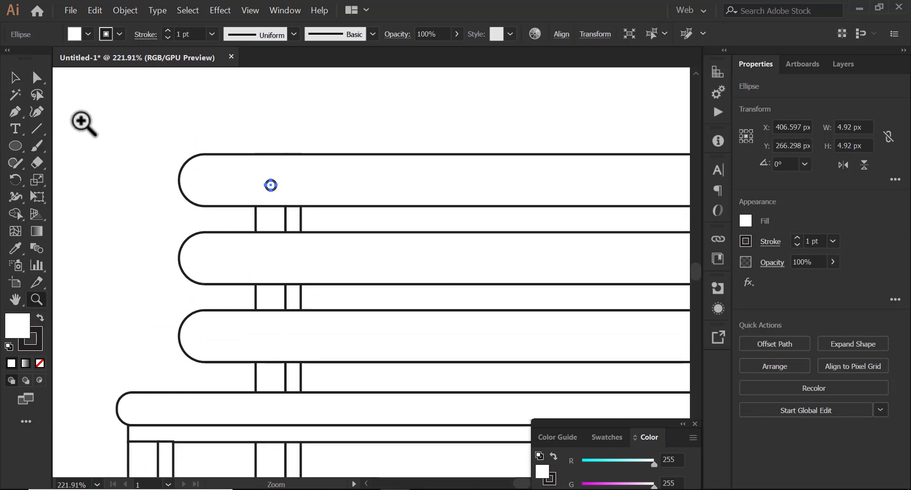
pyautogui.press('v')
pyautogui.scroll(-2, 313, 232)
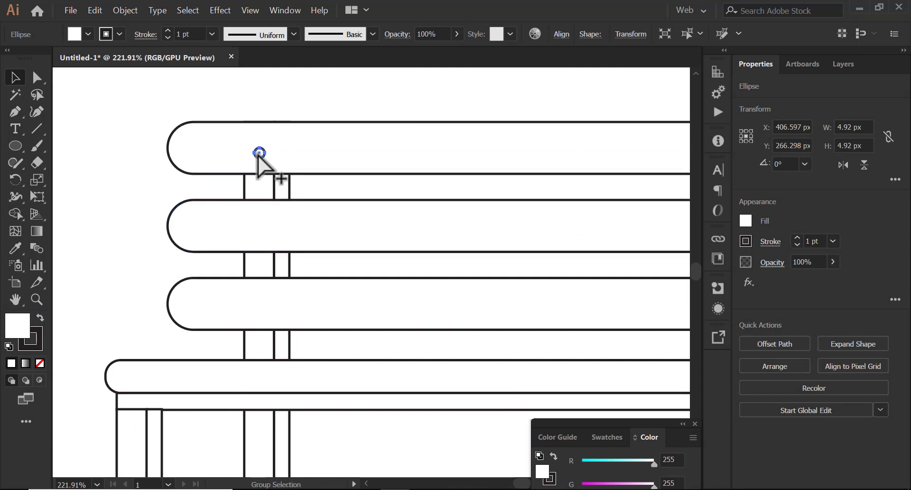
# Step: Copy the bolt circle down onto the two lower slats
pyautogui.moveTo(259, 152); pyautogui.dragTo(260, 300)
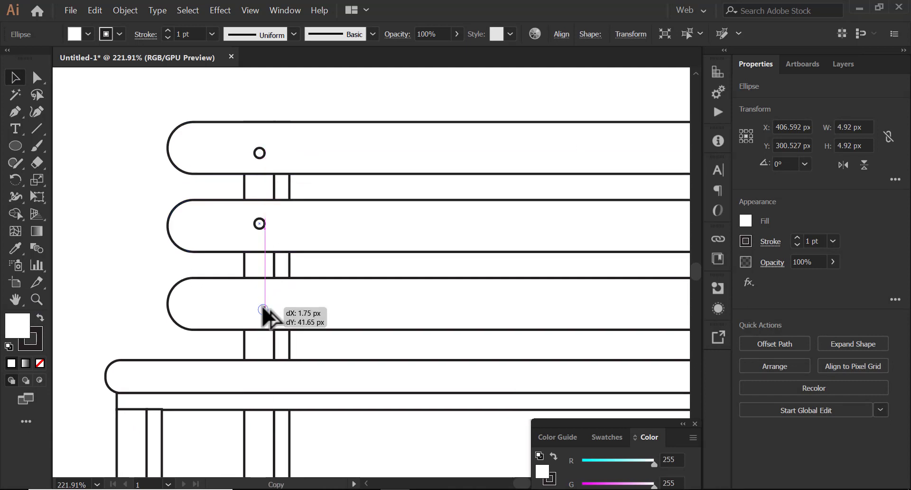
pyautogui.keyDown('shift'); pyautogui.click(259, 223); pyautogui.keyUp('shift')
pyautogui.keyDown('shift'); pyautogui.click(259, 153); pyautogui.keyUp('shift')
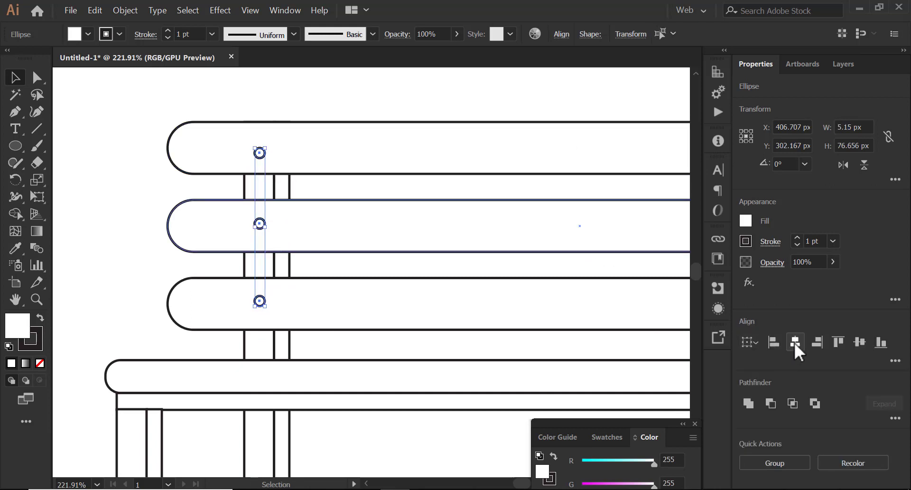
# Step: Copy the three bolt circles to the slats' right ends, then zoom out to the whole bench
pyautogui.moveTo(520, 264); pyautogui.dragTo(363, 252)
pyautogui.moveTo(103, 211)
pyautogui.mouseDown()
pyautogui.moveTo(385, 227)
pyautogui.moveTo(528, 214)
pyautogui.mouseUp()
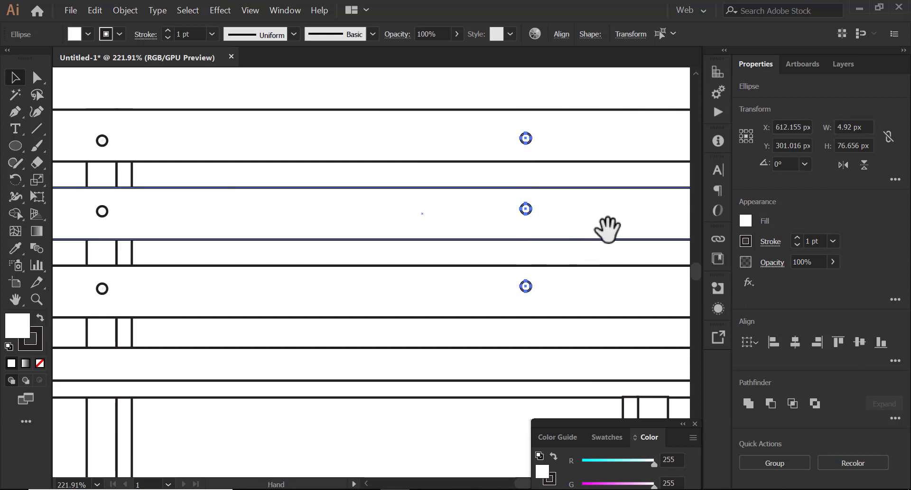
pyautogui.moveTo(605, 228); pyautogui.dragTo(330, 232)
pyautogui.moveTo(241, 209); pyautogui.dragTo(480, 212)
pyautogui.click(555, 335)
pyautogui.moveTo(313, 294); pyautogui.dragTo(366, 297)
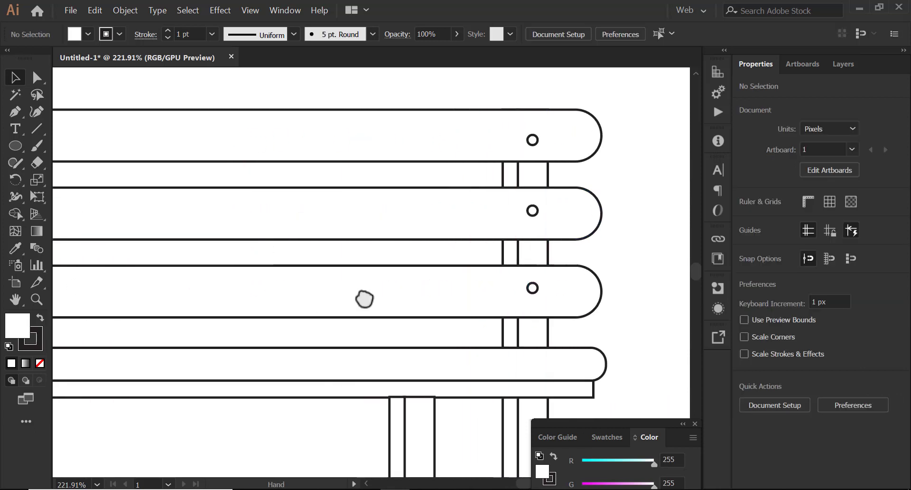
pyautogui.hotkey('ctrl', '1')
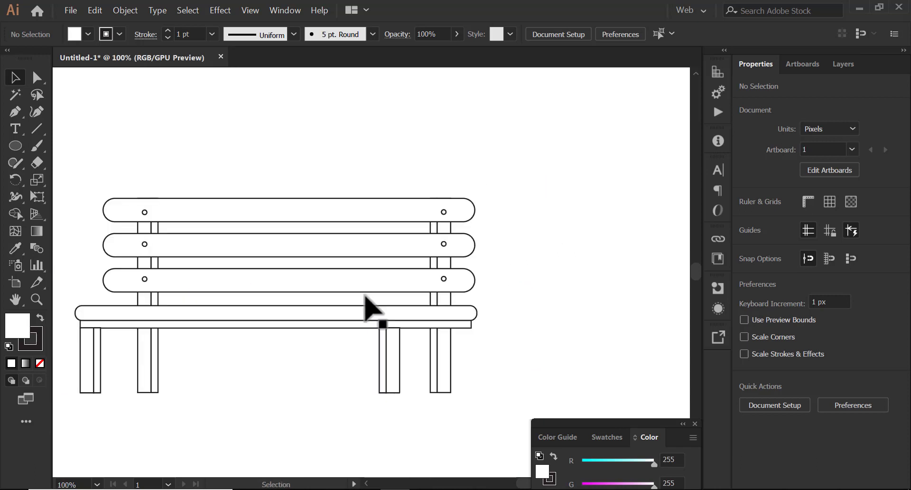
pyautogui.moveTo(333, 266); pyautogui.dragTo(432, 264)
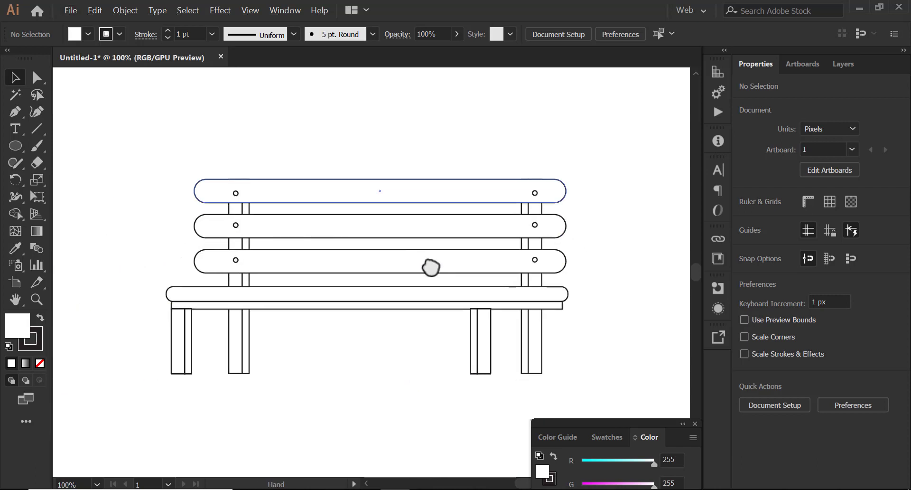
# Step: Draw a small rectangle under the left leg and round it into a pill-shaped foot
pyautogui.moveTo(135, 153); pyautogui.dragTo(620, 411)
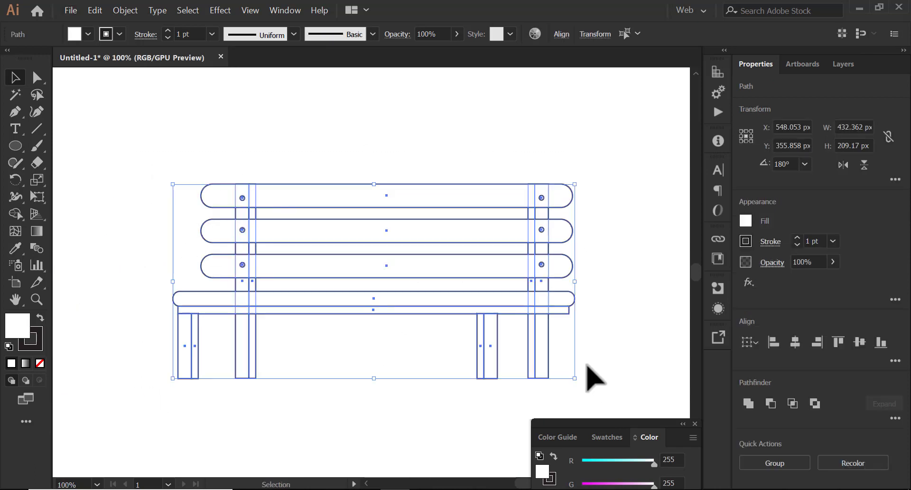
pyautogui.click(244, 448)
pyautogui.moveTo(15, 145); pyautogui.dragTo(90, 148)
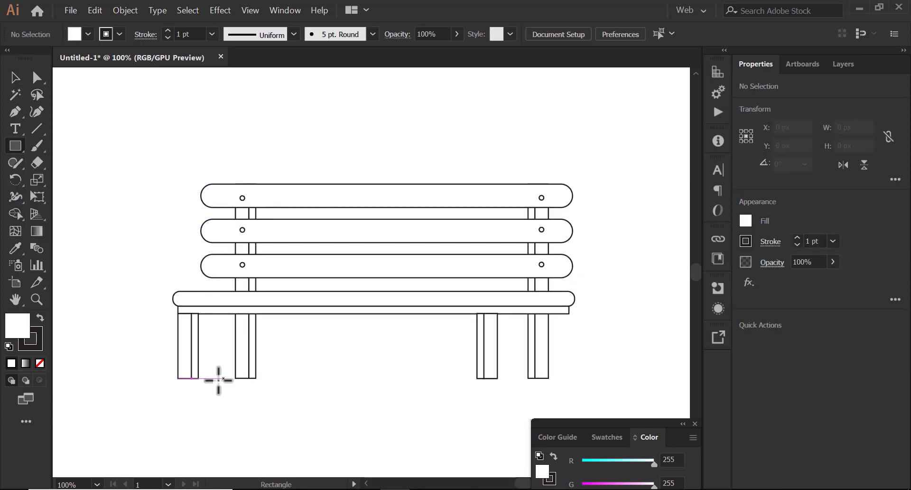
pyautogui.moveTo(172, 378); pyautogui.dragTo(204, 383)
pyautogui.press('a')
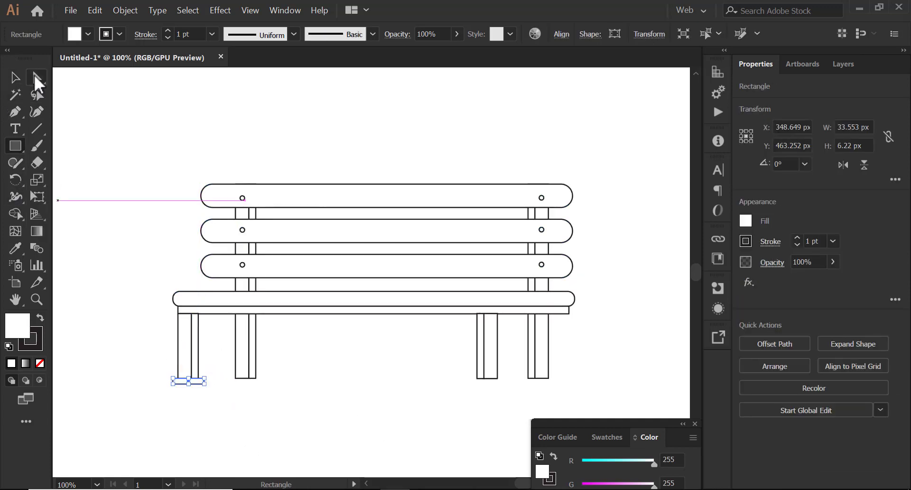
pyautogui.click(36, 299)
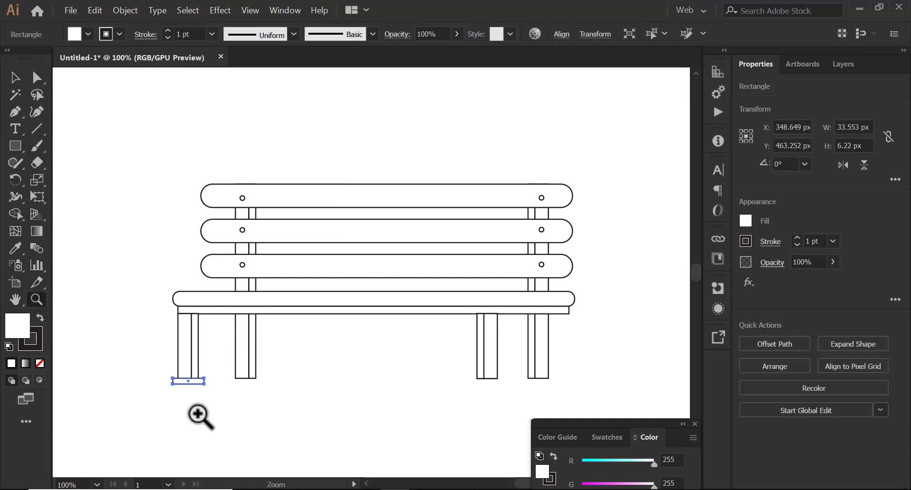
pyautogui.moveTo(200, 417); pyautogui.dragTo(270, 423)
pyautogui.press('v')
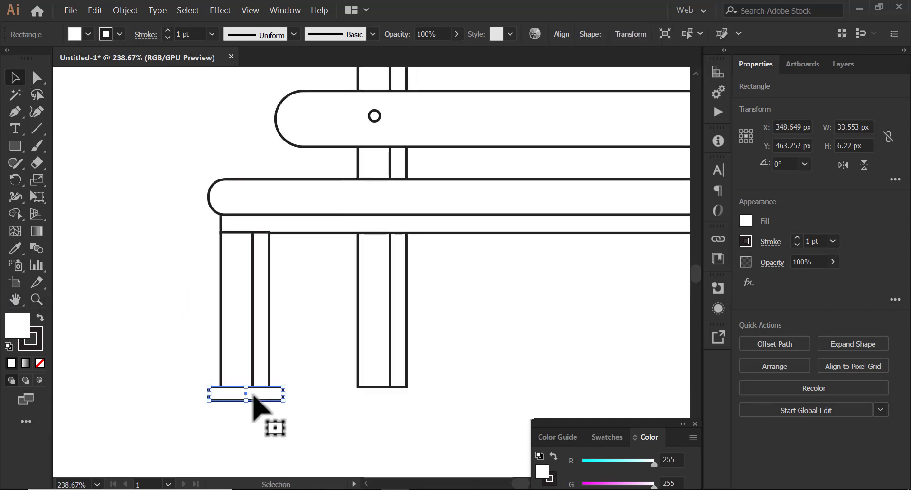
pyautogui.moveTo(214, 394)
pyautogui.mouseDown()
pyautogui.moveTo(268, 407)
pyautogui.moveTo(379, 393)
pyautogui.mouseUp()
pyautogui.click(161, 292)
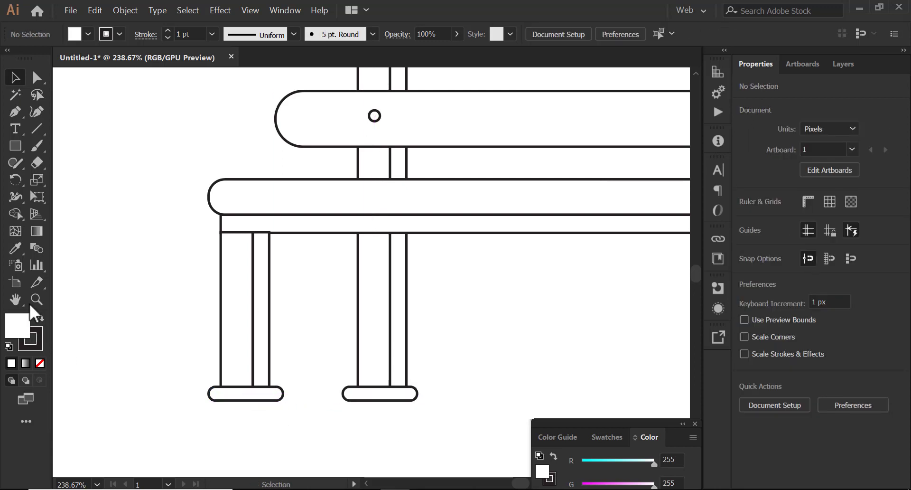
# Step: Copy both left feet under the right-hand legs and nudge a right leg over its foot
pyautogui.click(35, 300)
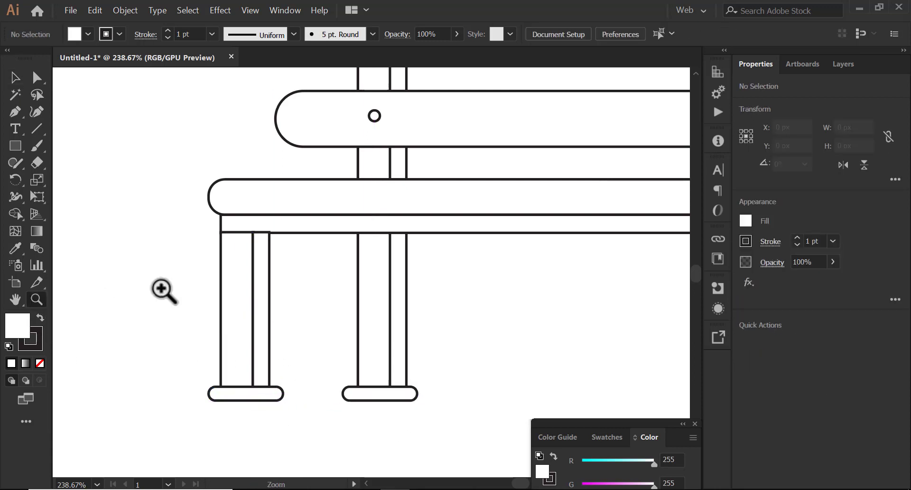
pyautogui.hotkey('ctrl', '1')
pyautogui.press('v')
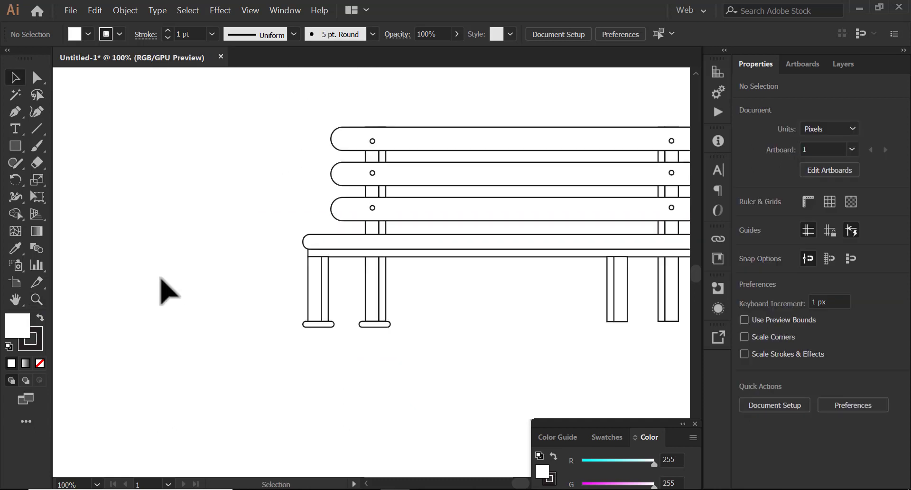
pyautogui.moveTo(417, 301)
pyautogui.mouseDown()
pyautogui.moveTo(349, 317)
pyautogui.moveTo(310, 305)
pyautogui.mouseUp()
pyautogui.click(146, 321)
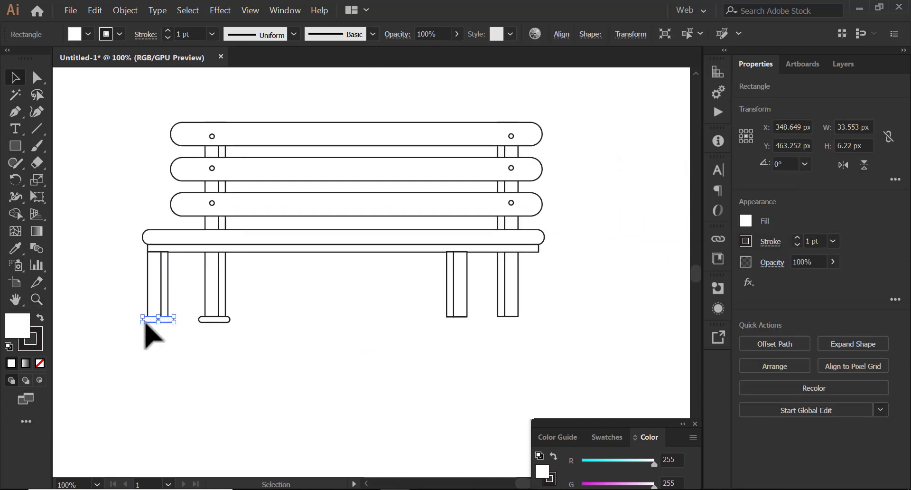
pyautogui.keyDown('shift'); pyautogui.click(214, 319); pyautogui.keyUp('shift')
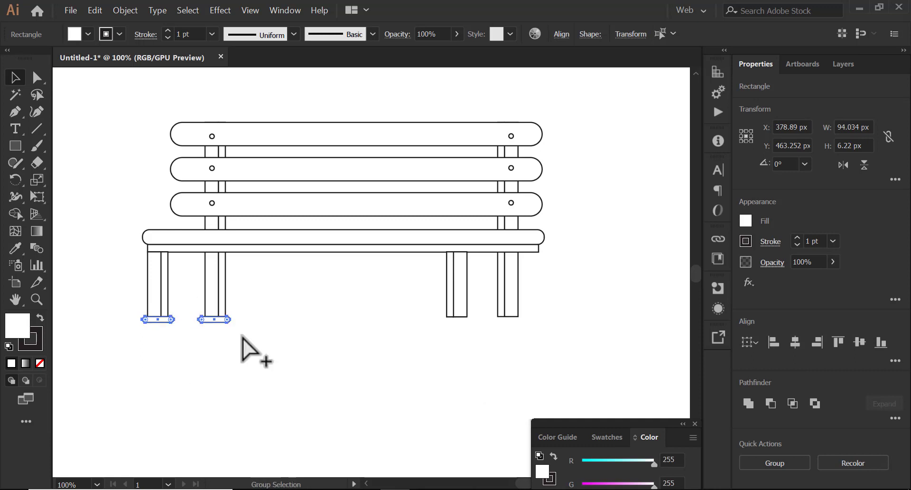
pyautogui.moveTo(213, 318); pyautogui.dragTo(513, 319)
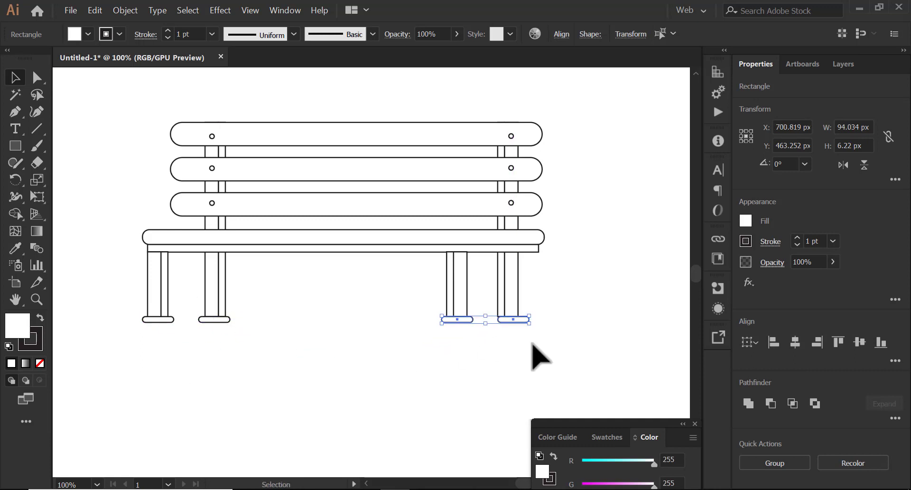
pyautogui.moveTo(521, 317); pyautogui.dragTo(528, 337)
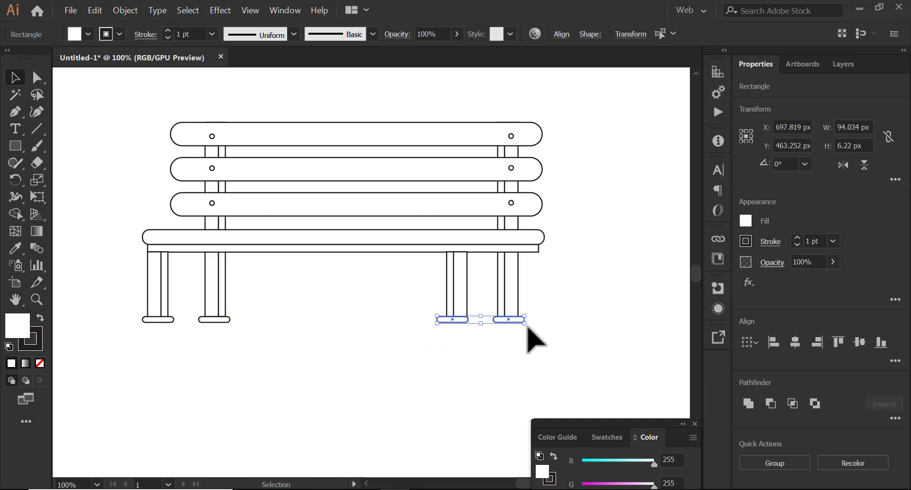
pyautogui.click(472, 304)
pyautogui.click(457, 285)
pyautogui.press('Left')
pyautogui.press('Left')
pyautogui.press('Left')
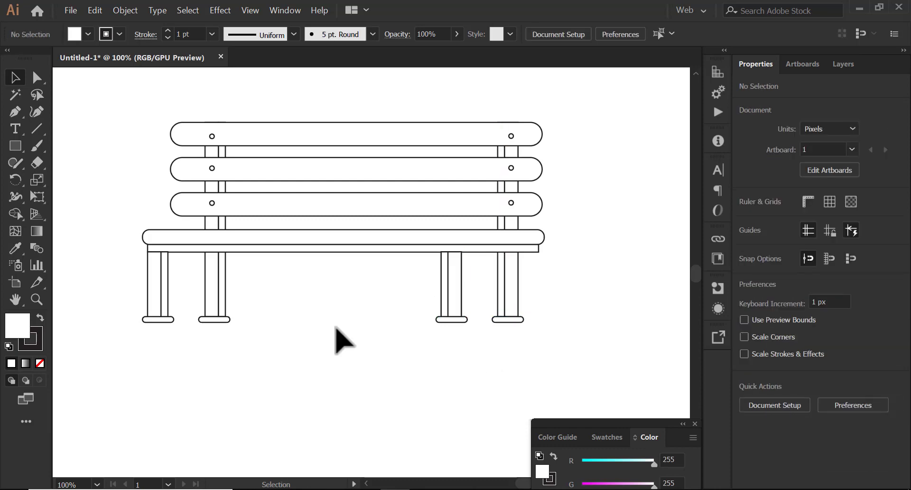
# Step: Group every bench part into one object and drag it lower toward the artboard centre
pyautogui.moveTo(105, 132); pyautogui.dragTo(416, 306)
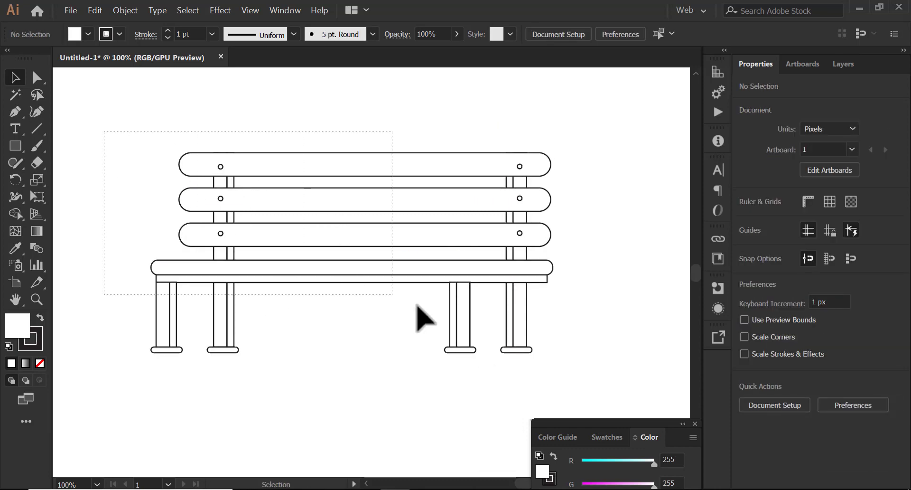
pyautogui.rightClick(326, 218)
pyautogui.click(344, 281)
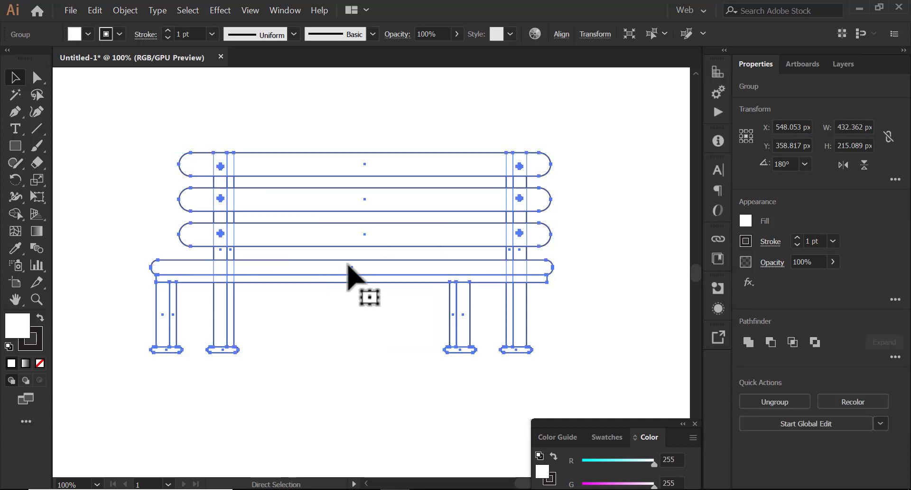
pyautogui.hotkey('ctrl', '-')
pyautogui.hotkey('ctrl', '-')
pyautogui.click(470, 292)
pyautogui.moveTo(392, 283)
pyautogui.mouseDown()
pyautogui.moveTo(415, 292)
pyautogui.moveTo(401, 297)
pyautogui.moveTo(401, 328)
pyautogui.mouseUp()
pyautogui.click(191, 185)
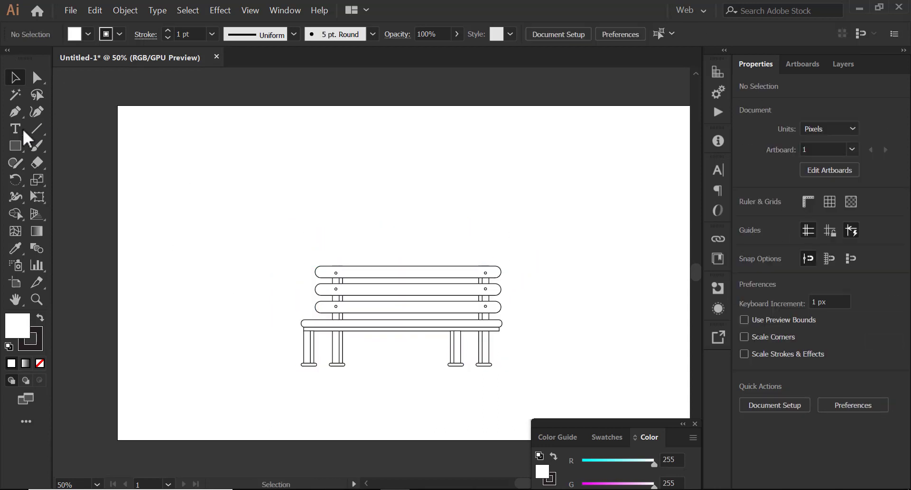
# Step: Draw a large circle at the artboard's upper right and position it above the bench
pyautogui.moveTo(15, 145); pyautogui.dragTo(61, 181)
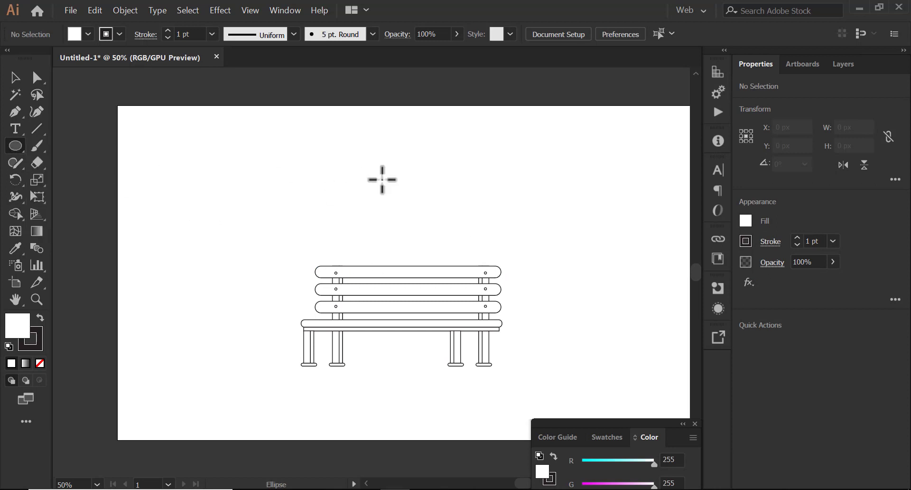
pyautogui.moveTo(532, 141); pyautogui.dragTo(683, 292)
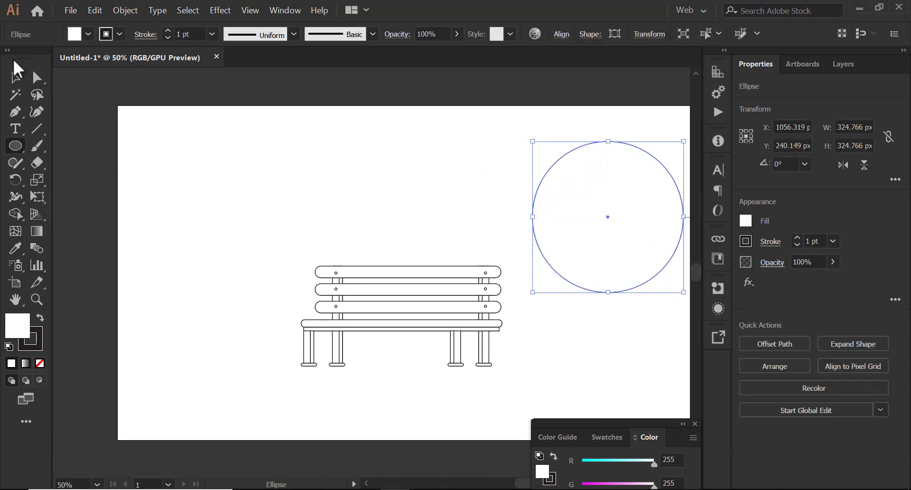
pyautogui.click(15, 74)
pyautogui.moveTo(589, 222); pyautogui.dragTo(532, 198)
pyautogui.moveTo(489, 309); pyautogui.dragTo(488, 319)
pyautogui.moveTo(534, 214); pyautogui.dragTo(564, 195)
pyautogui.click(586, 305)
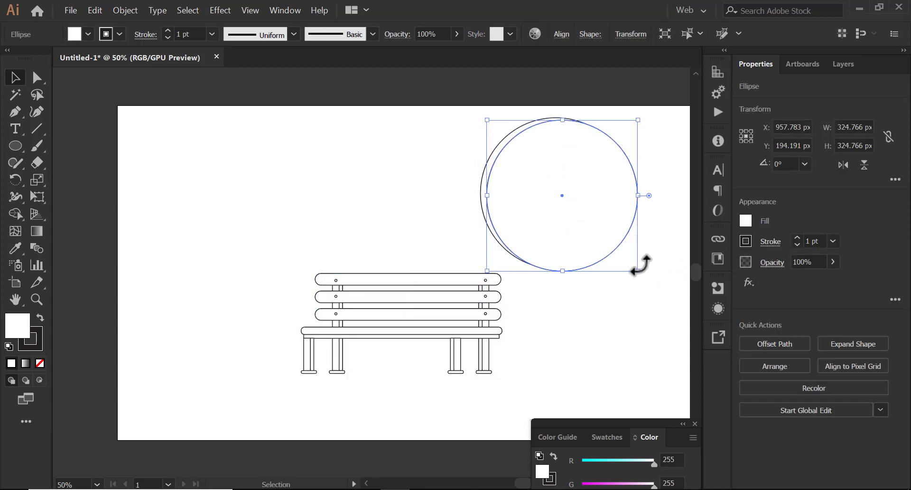
pyautogui.click(513, 207)
# Step: Shrink the overlapping inner circle slightly
pyautogui.click(491, 224)
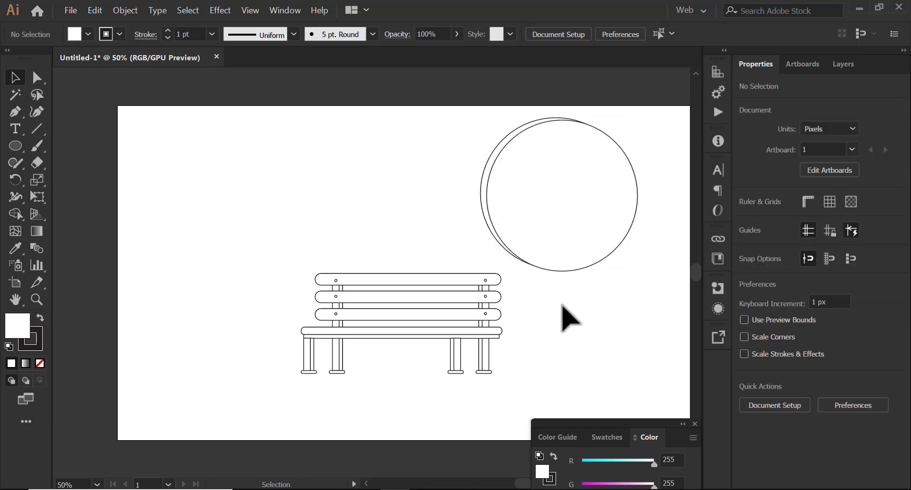
pyautogui.click(614, 193)
pyautogui.moveTo(637, 270)
pyautogui.mouseDown()
pyautogui.moveTo(629, 262)
pyautogui.moveTo(636, 270)
pyautogui.mouseUp()
pyautogui.click(612, 272)
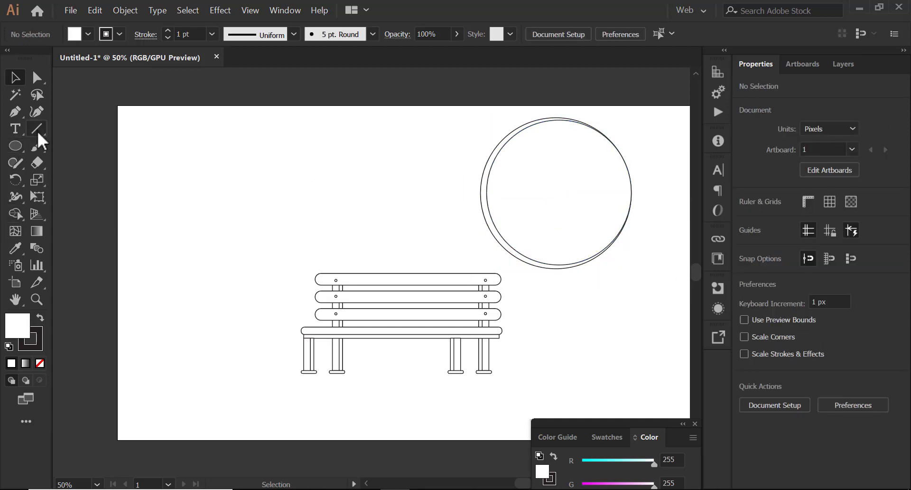
# Step: Draw a 6 pt vertical trunk line down from the tree's circles
pyautogui.click(36, 129)
pyautogui.moveTo(556, 193); pyautogui.dragTo(576, 372)
pyautogui.click(833, 241)
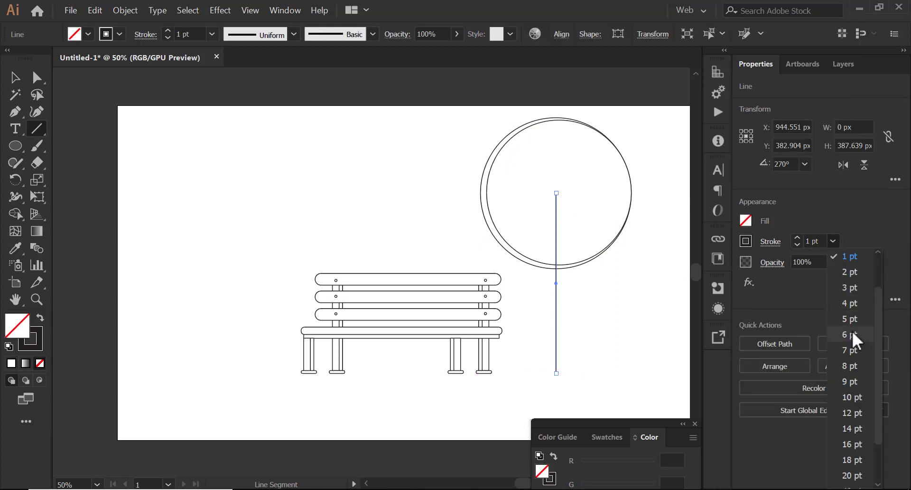
pyautogui.click(849, 334)
pyautogui.click(745, 241)
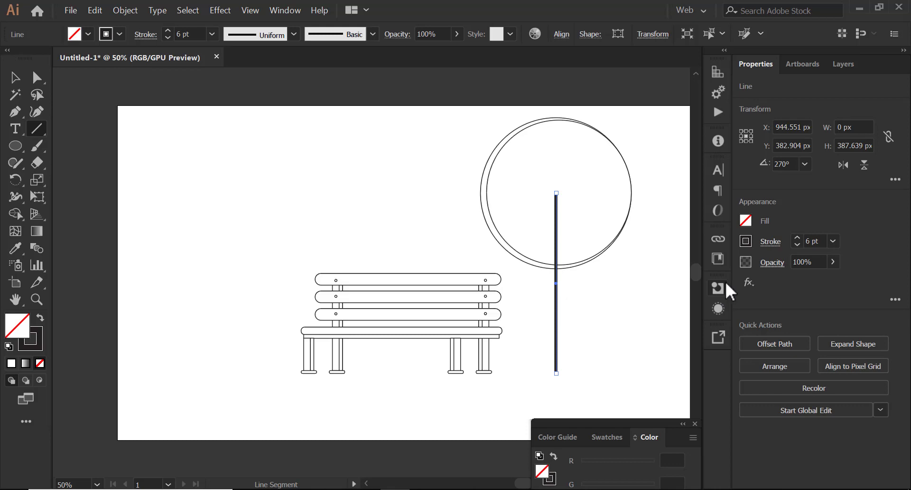
# Step: Float the Stroke panel and dock the Transparency panel into its group
pyautogui.click(285, 10)
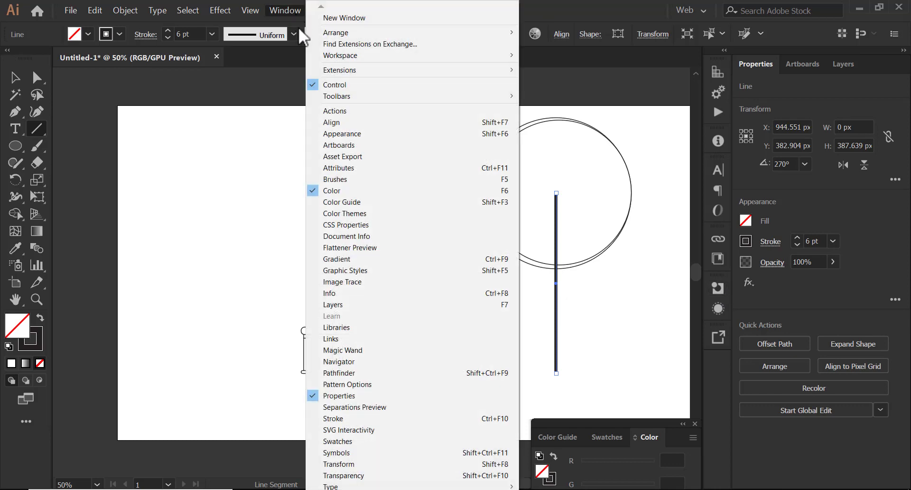
pyautogui.click(376, 417)
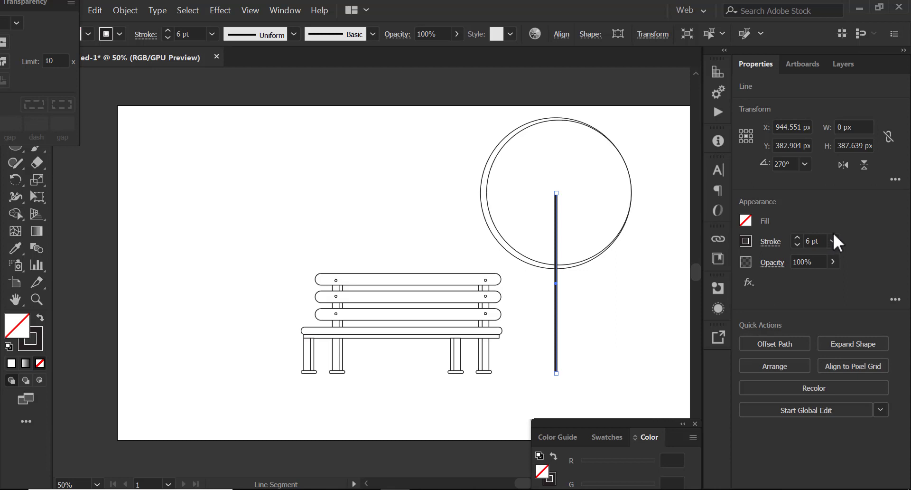
pyautogui.moveTo(628, 413)
pyautogui.mouseDown()
pyautogui.moveTo(622, 286)
pyautogui.moveTo(628, 372)
pyautogui.mouseUp()
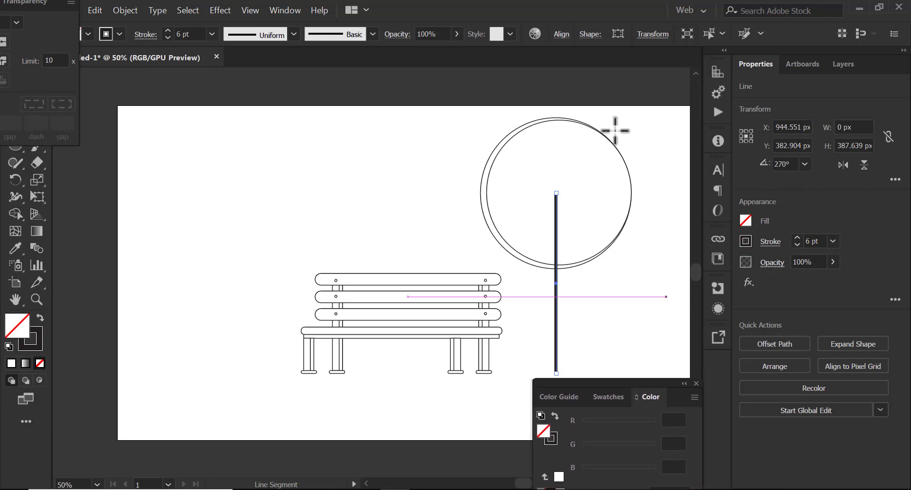
pyautogui.click(290, 10)
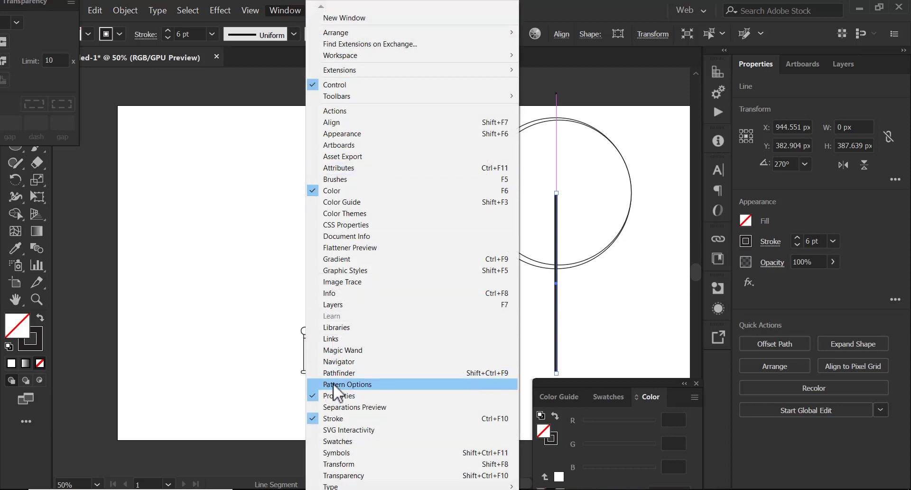
pyautogui.click(321, 414)
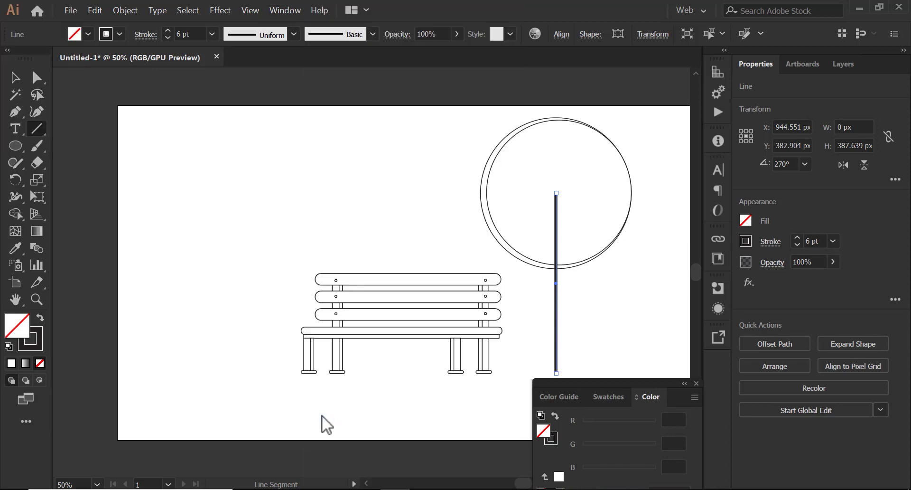
pyautogui.hotkey('ctrl', 'F10')
pyautogui.hotkey('ctrl', 'F10')
pyautogui.hotkey('ctrl', 'F10')
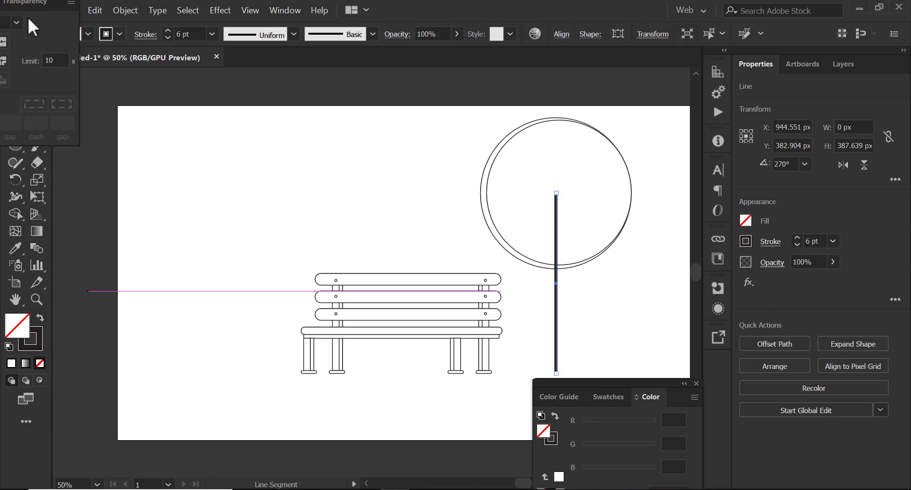
pyautogui.moveTo(44, 1); pyautogui.dragTo(163, 121)
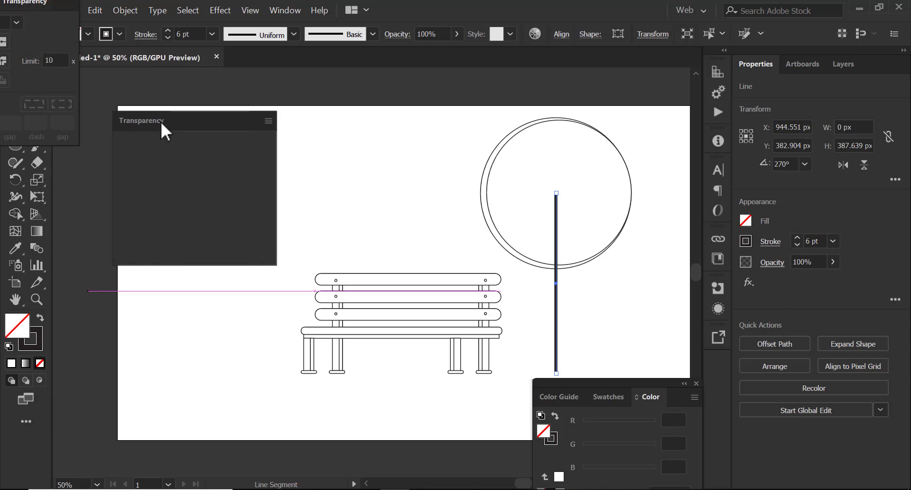
pyautogui.moveTo(26, 4); pyautogui.dragTo(172, 182)
pyautogui.moveTo(174, 108)
pyautogui.mouseDown()
pyautogui.moveTo(150, 107)
pyautogui.moveTo(159, 196)
pyautogui.moveTo(114, 183)
pyautogui.mouseUp()
pyautogui.click(90, 198)
pyautogui.click(15, 77)
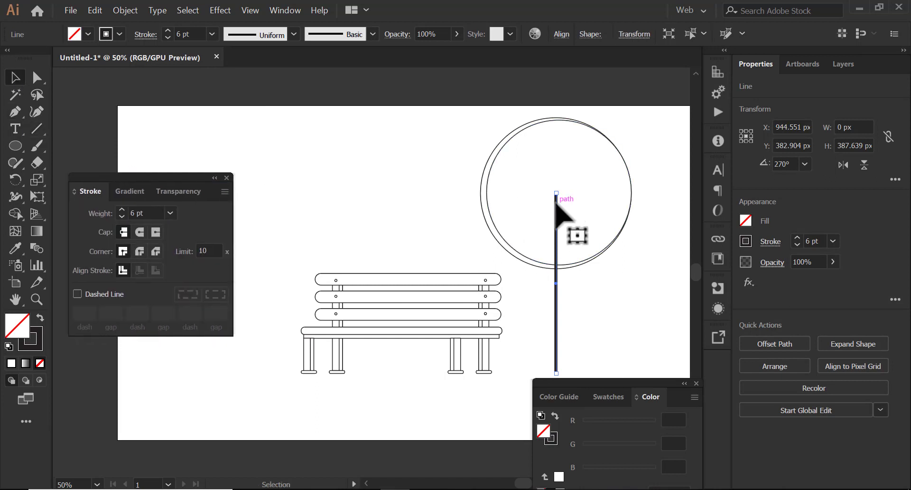
# Step: Zoom in, select the trunk line and set its stroke weight to 14 pt
pyautogui.moveTo(535, 180); pyautogui.dragTo(626, 368)
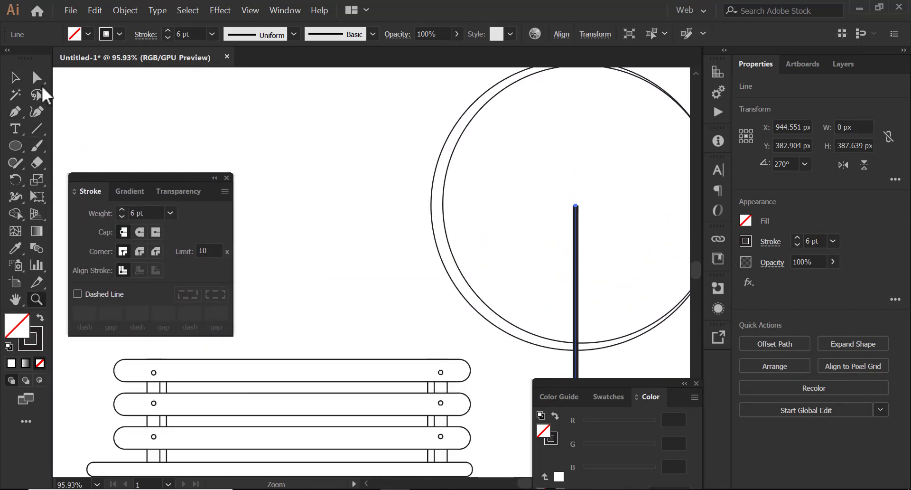
pyautogui.click(508, 362)
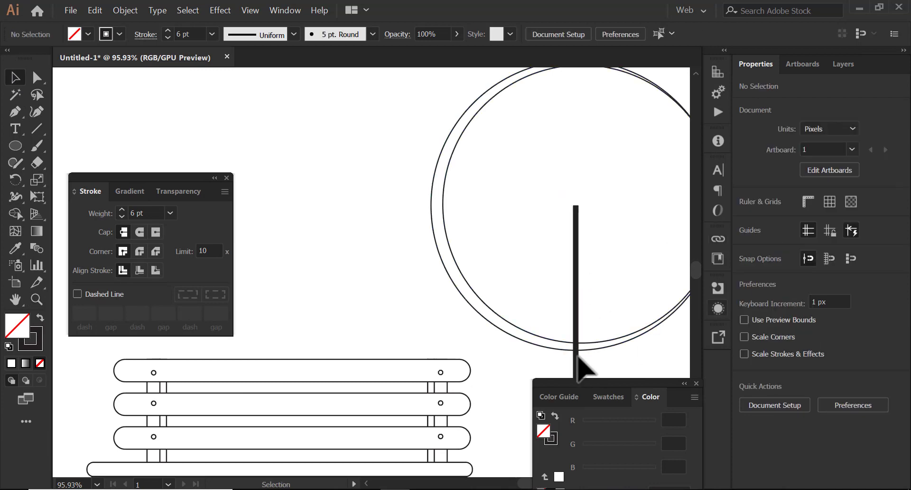
pyautogui.click(576, 365)
pyautogui.click(833, 241)
pyautogui.click(855, 392)
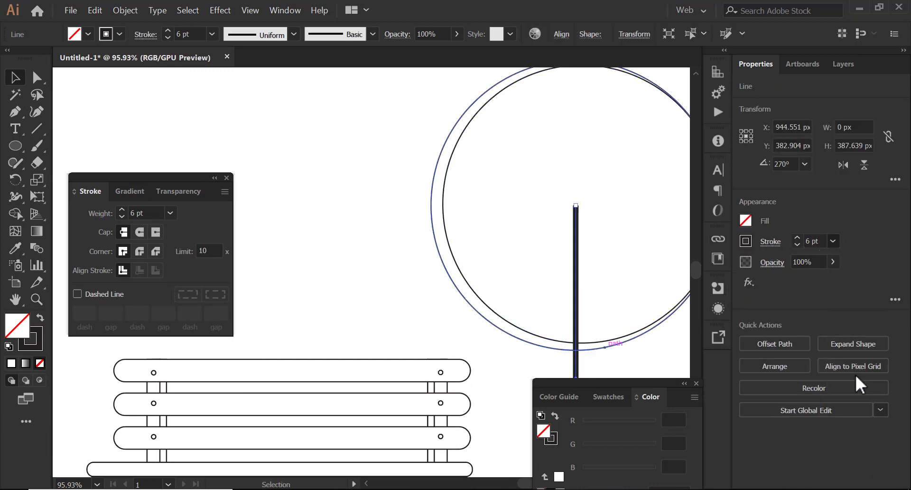
pyautogui.click(636, 211)
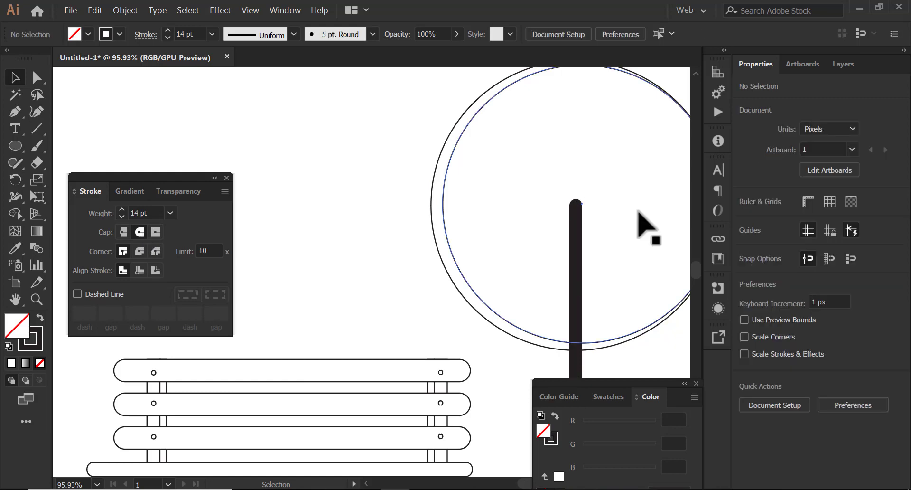
# Step: Bring the tree and bench back into view and dismiss the anchor point warning
pyautogui.press('p')
pyautogui.hotkey('ctrl', '-')
pyautogui.hotkey('ctrl', '-')
pyautogui.hotkey('ctrl', '-')
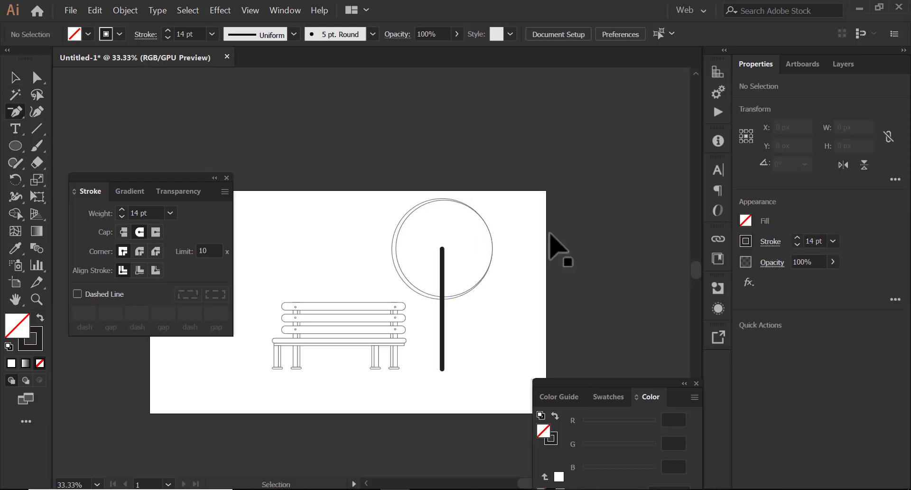
pyautogui.hotkey('ctrl', '+')
pyautogui.moveTo(452, 281)
pyautogui.mouseDown()
pyautogui.moveTo(450, 255)
pyautogui.moveTo(465, 269)
pyautogui.mouseUp()
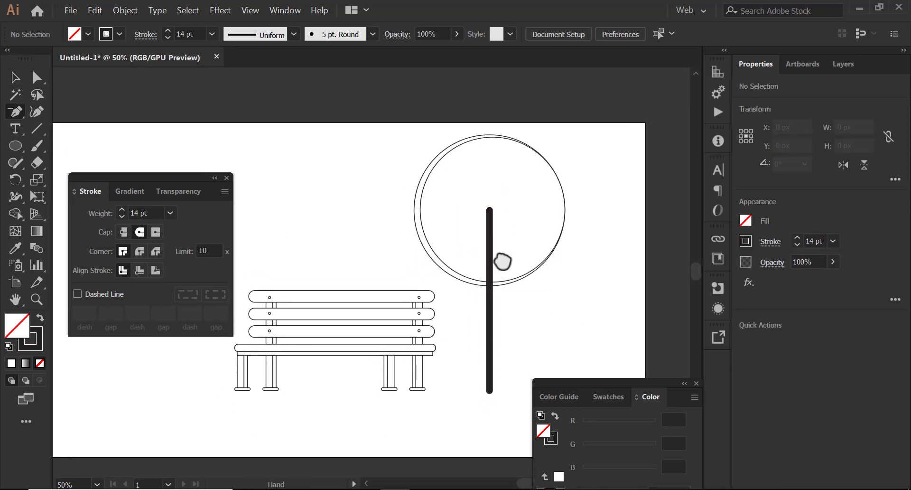
pyautogui.press('-')
pyautogui.click(610, 246)
pyautogui.press('Return')
pyautogui.click(15, 80)
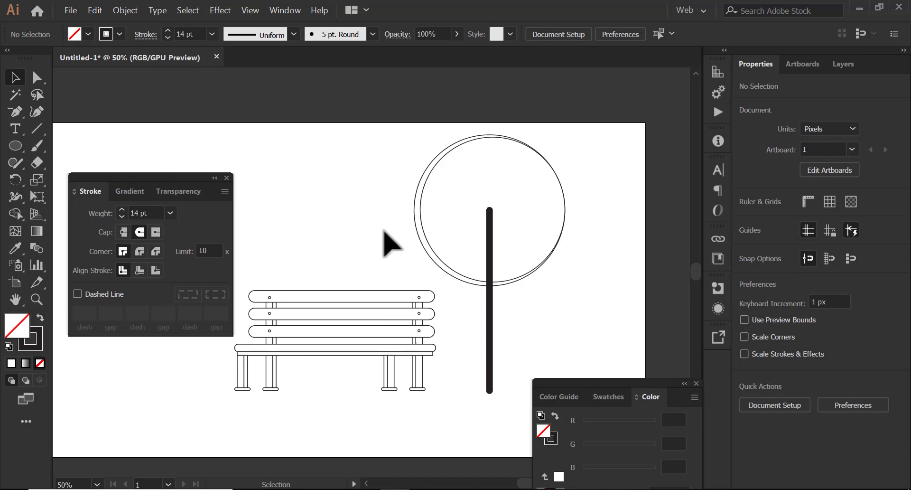
# Step: Duplicate the trunk to its left and tilt the copy into a short branch
pyautogui.scroll(-1, 466, 282)
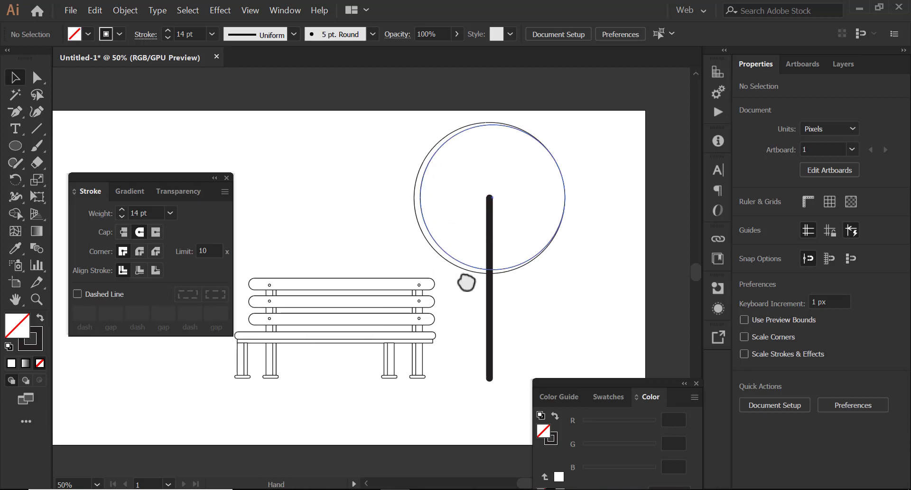
pyautogui.moveTo(466, 282); pyautogui.dragTo(498, 281)
pyautogui.click(545, 301)
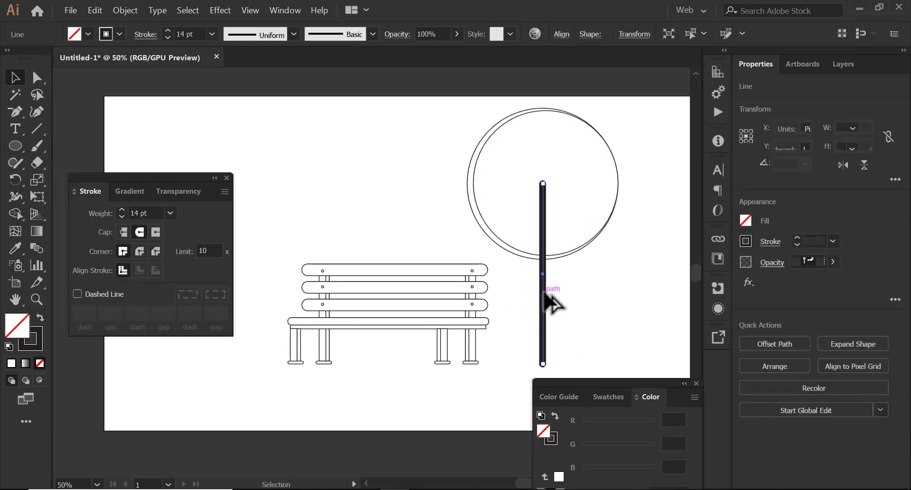
pyautogui.moveTo(545, 301); pyautogui.dragTo(523, 293)
pyautogui.click(38, 77)
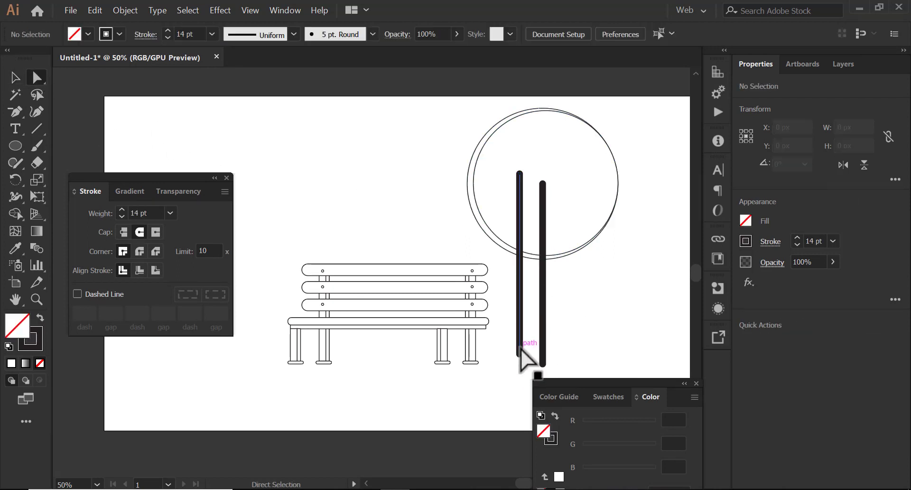
pyautogui.click(520, 354)
pyautogui.moveTo(520, 355); pyautogui.dragTo(539, 218)
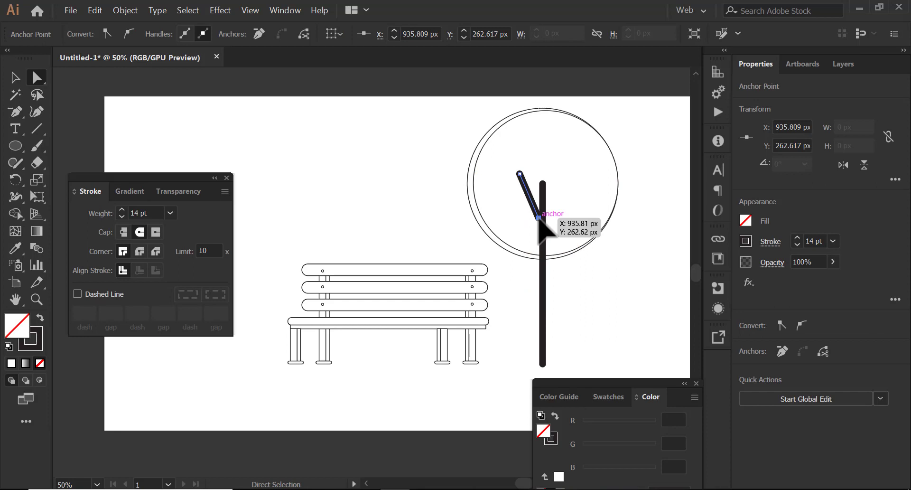
# Step: Move the branches onto the trunk and adjust their anchors into a V
pyautogui.click(15, 77)
pyautogui.moveTo(530, 197)
pyautogui.mouseDown()
pyautogui.moveTo(534, 218)
pyautogui.moveTo(522, 209)
pyautogui.moveTo(562, 232)
pyautogui.moveTo(546, 250)
pyautogui.mouseUp()
pyautogui.click(37, 78)
pyautogui.press('v')
pyautogui.click(36, 77)
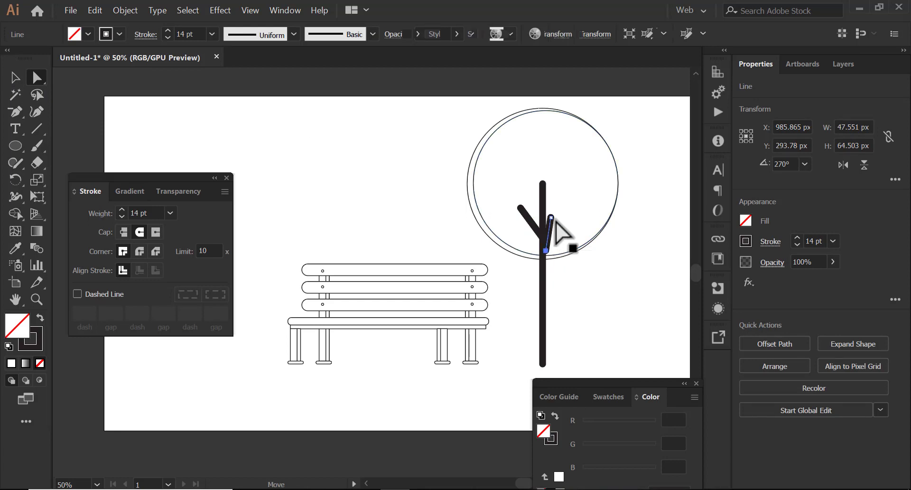
pyautogui.moveTo(551, 218); pyautogui.dragTo(554, 219)
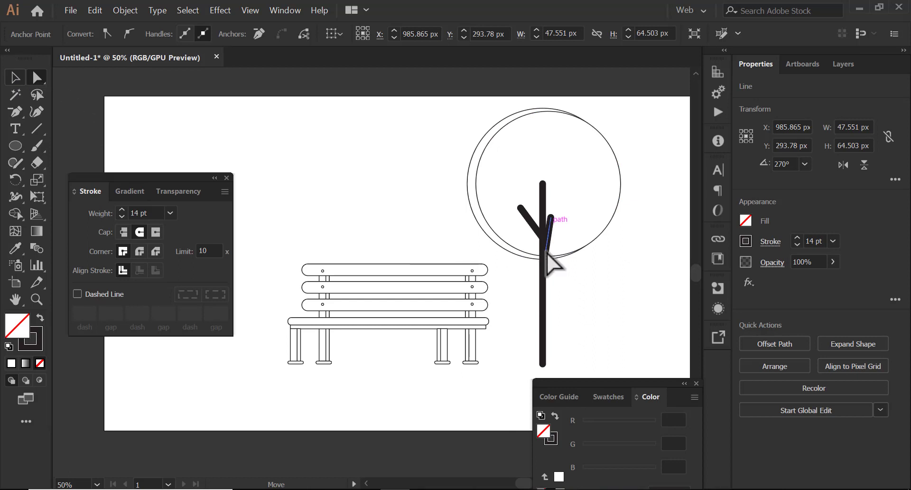
pyautogui.moveTo(546, 251); pyautogui.dragTo(542, 249)
pyautogui.moveTo(551, 219); pyautogui.dragTo(555, 219)
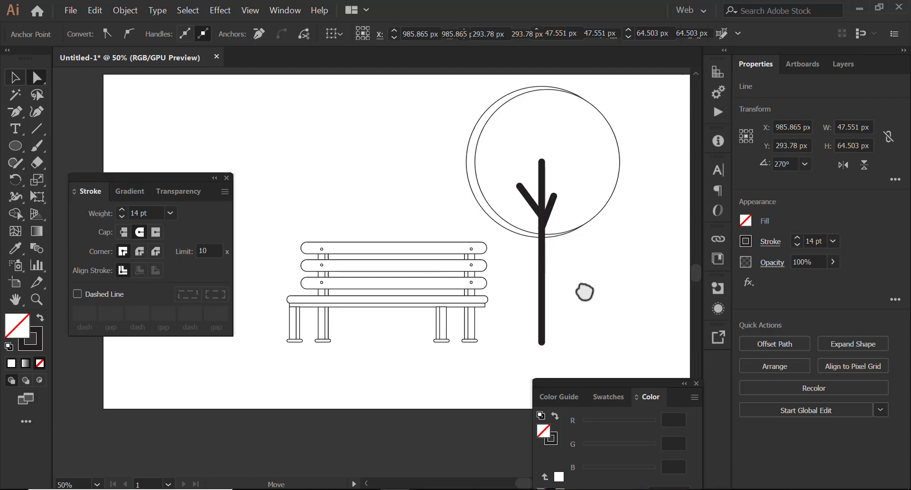
pyautogui.moveTo(584, 287); pyautogui.dragTo(579, 231)
# Step: Copy the right branch lower on the trunk, exit isolation mode, and close the Stroke and Color panels
pyautogui.moveTo(548, 172)
pyautogui.mouseDown()
pyautogui.moveTo(550, 248)
pyautogui.moveTo(547, 241)
pyautogui.moveTo(595, 225)
pyautogui.mouseUp()
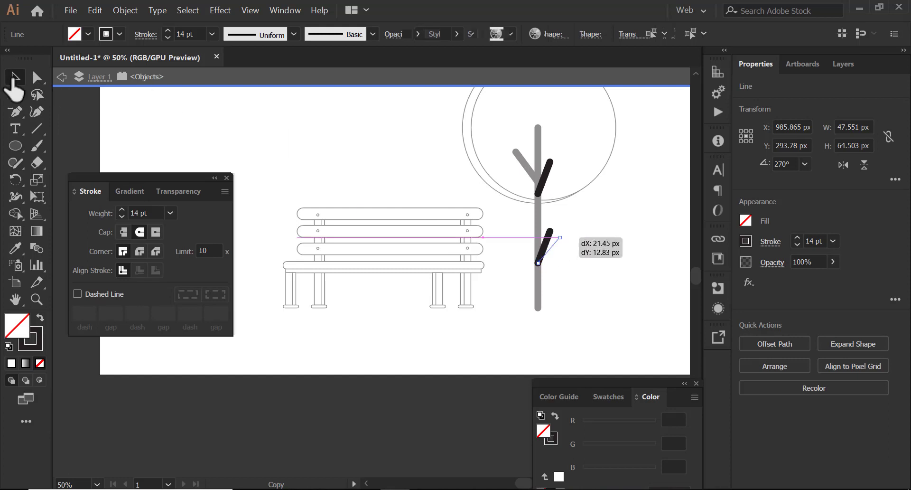
pyautogui.click(64, 85)
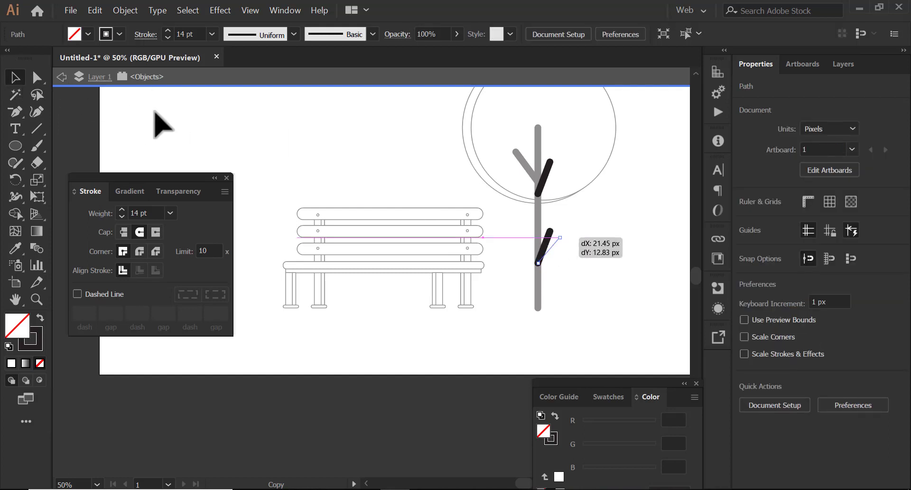
pyautogui.doubleClick(159, 126)
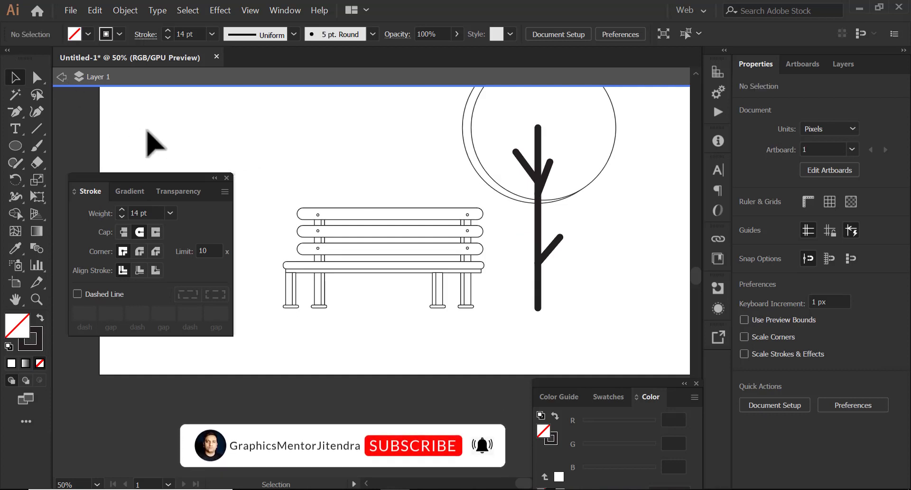
pyautogui.moveTo(441, 233); pyautogui.dragTo(484, 245)
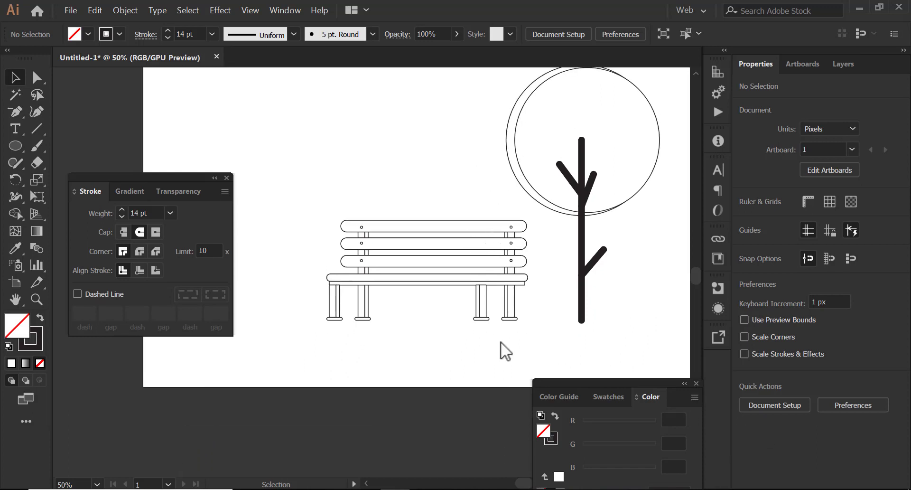
pyautogui.moveTo(435, 287); pyautogui.dragTo(445, 307)
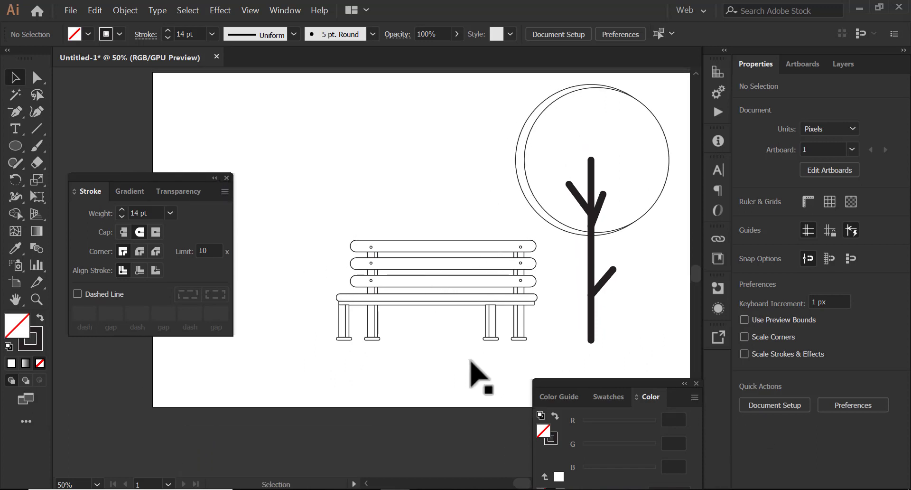
pyautogui.moveTo(443, 260); pyautogui.dragTo(421, 265)
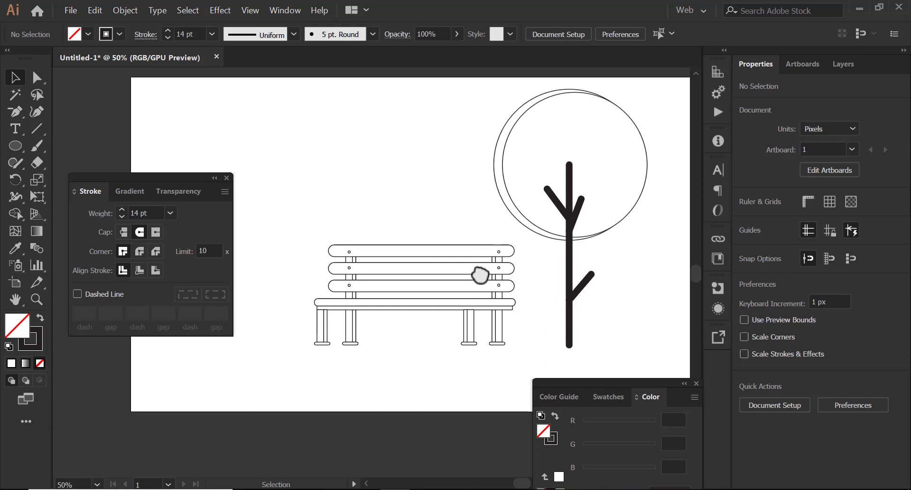
pyautogui.click(226, 177)
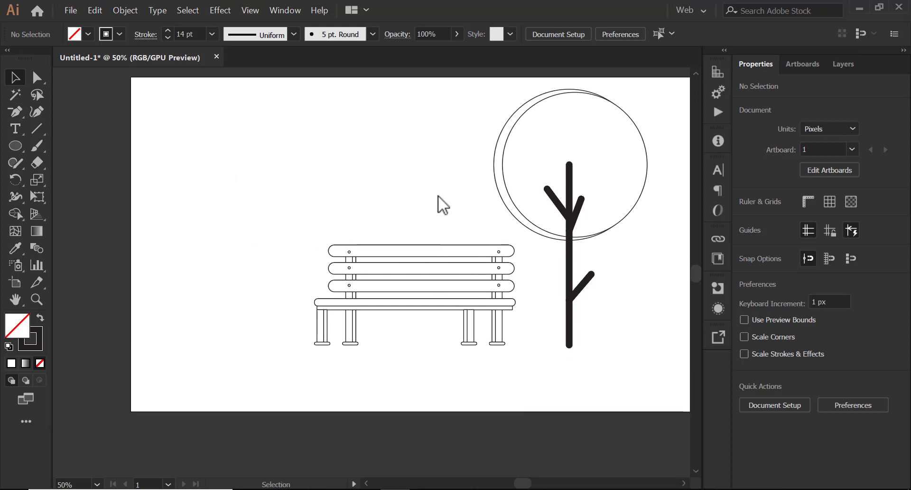
# Step: Start Save As and browse to E:\youtube channel\2020\JUNE\illustrator
pyautogui.click(71, 10)
pyautogui.click(99, 91)
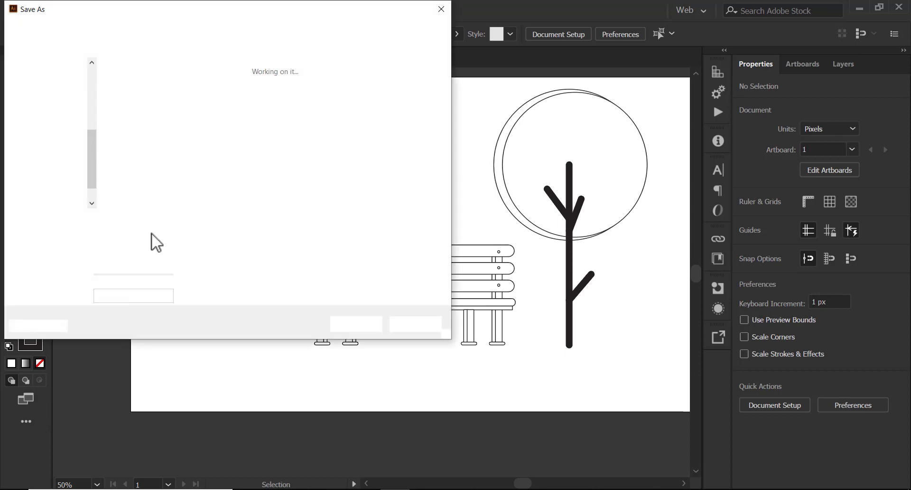
pyautogui.click(75, 198)
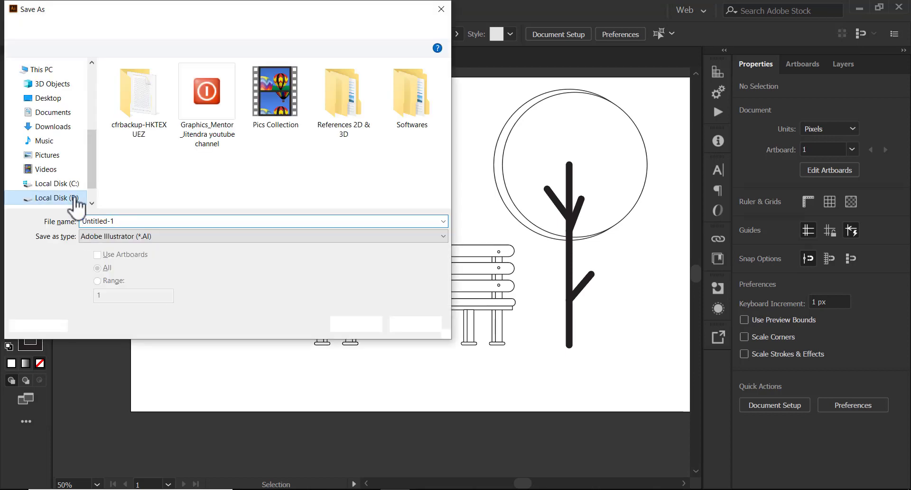
pyautogui.doubleClick(215, 115)
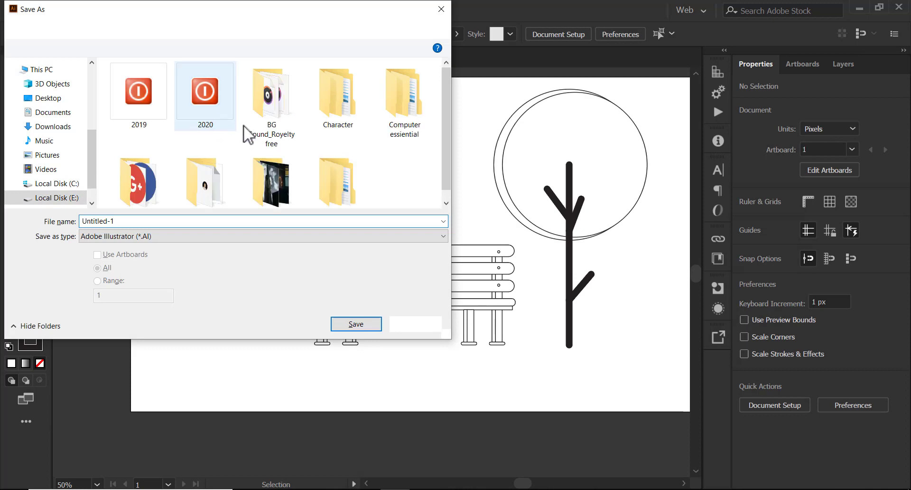
pyautogui.doubleClick(218, 107)
pyautogui.click(338, 94)
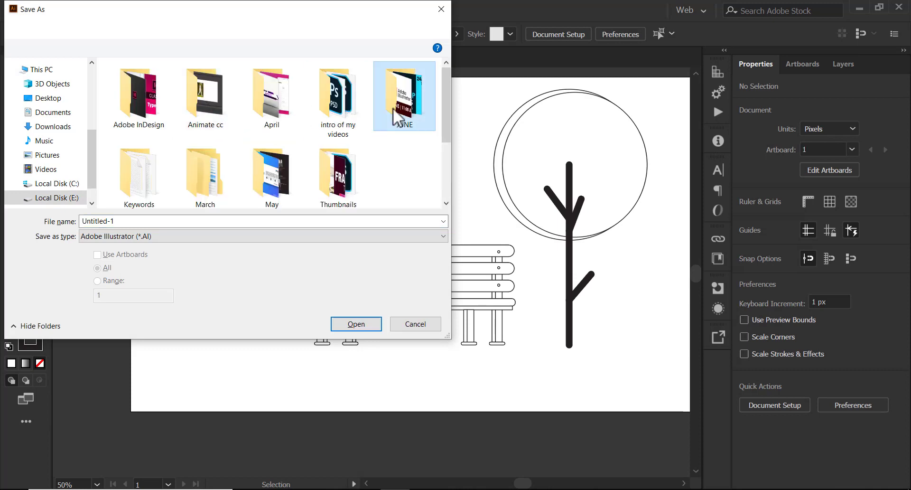
pyautogui.doubleClick(396, 99)
pyautogui.doubleClick(340, 118)
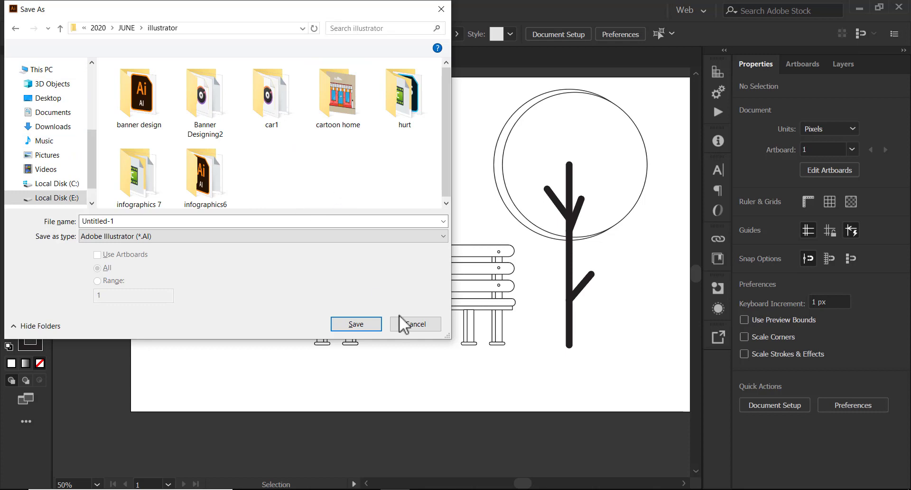
pyautogui.moveTo(466, 359); pyautogui.dragTo(564, 475)
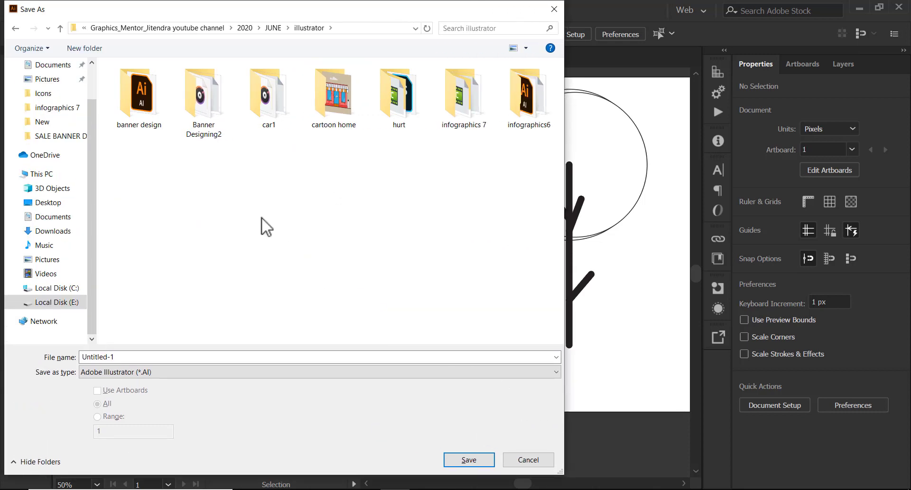
# Step: Create a 'park stool' folder there and save the drawing as park stool.ai
pyautogui.rightClick(261, 218)
pyautogui.click(367, 195)
pyautogui.write('park stool')
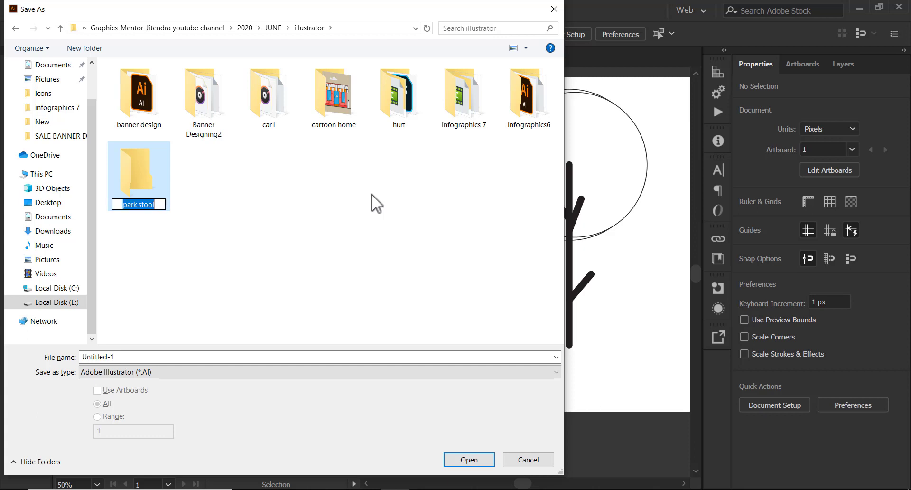
pyautogui.press('Return')
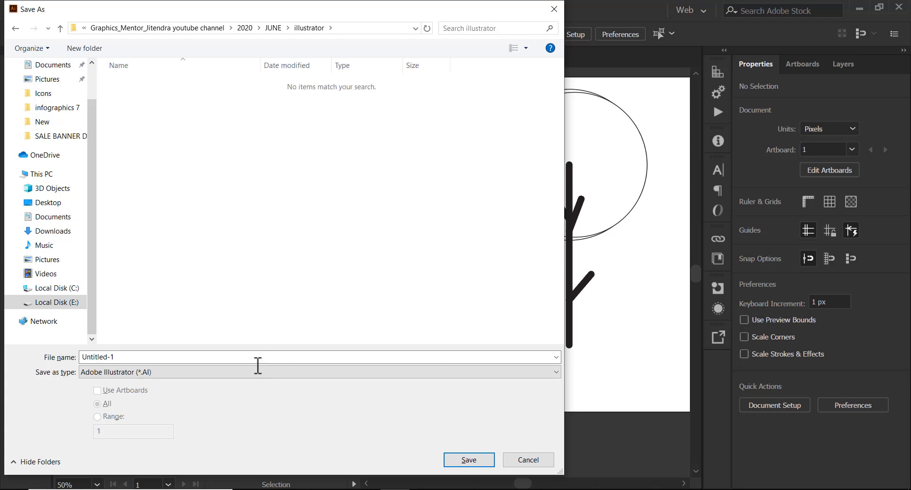
pyautogui.press('BackSpace')
pyautogui.write('park stool')
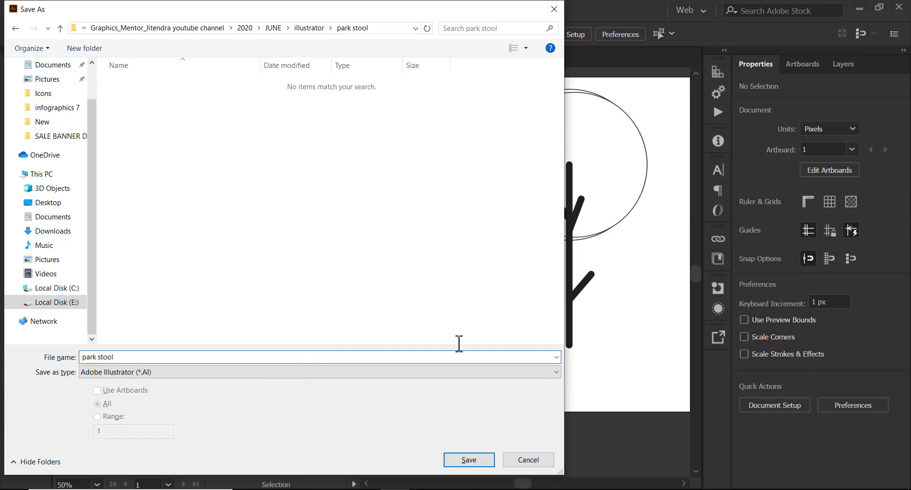
pyautogui.click(451, 465)
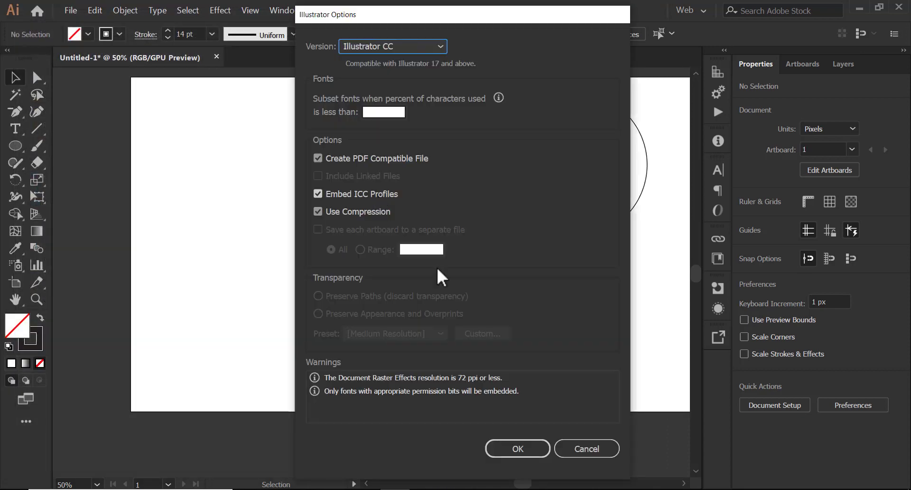
pyautogui.click(497, 449)
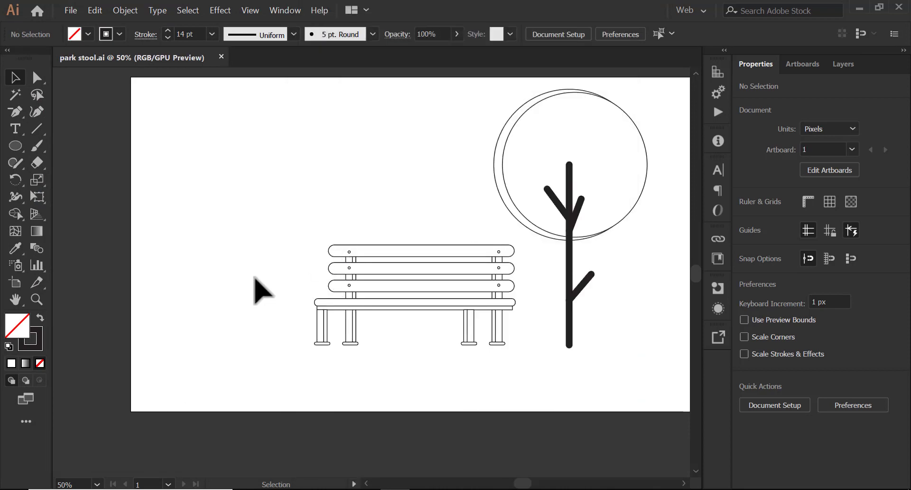
# Step: Ungroup the bench and select only its top backrest slat
pyautogui.click(368, 284)
pyautogui.click(118, 12)
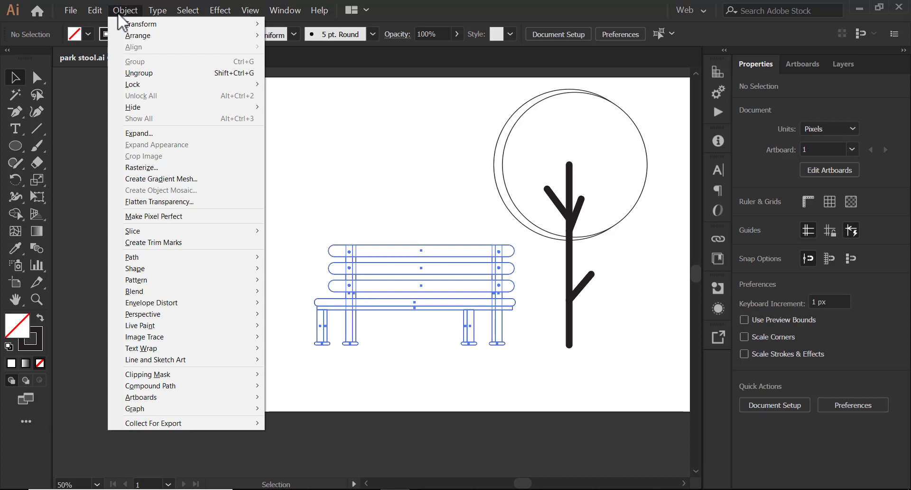
pyautogui.click(150, 73)
pyautogui.click(386, 250)
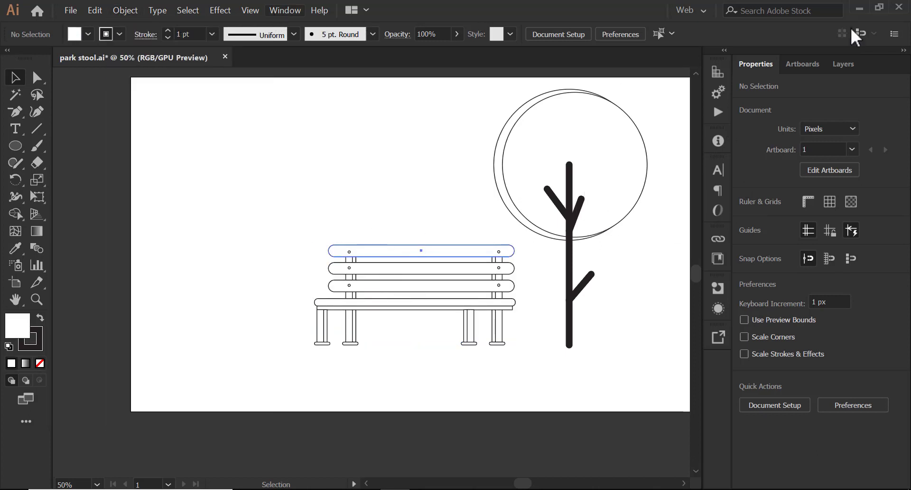
# Step: Close the right-hand properties, artboards and layers panels, then bring up the Window menu
pyautogui.click(903, 51)
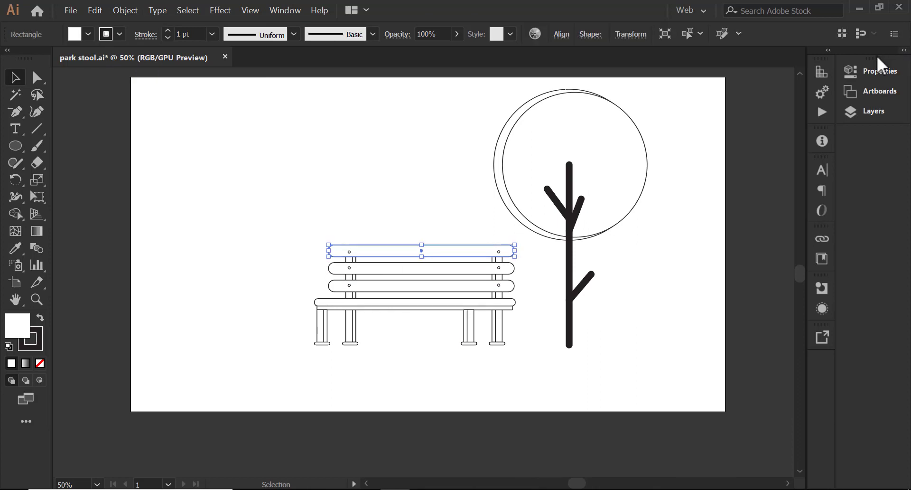
pyautogui.moveTo(877, 55); pyautogui.dragTo(842, 105)
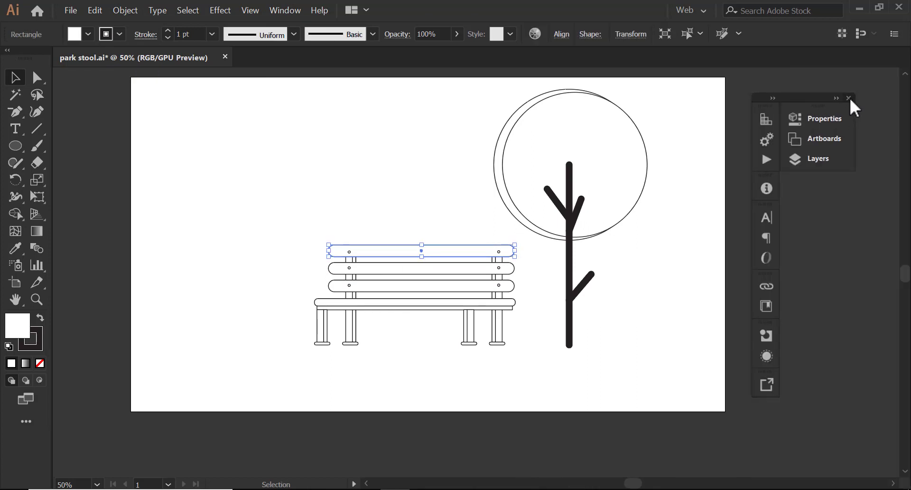
pyautogui.click(848, 98)
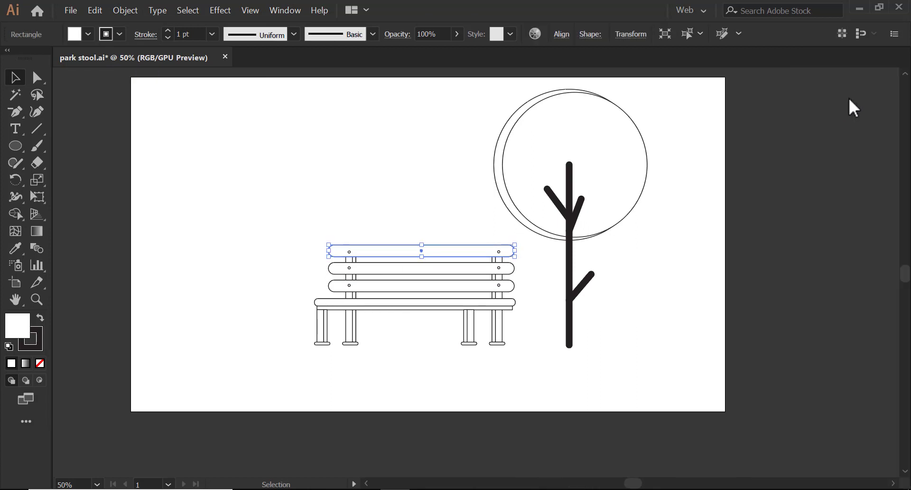
pyautogui.click(280, 11)
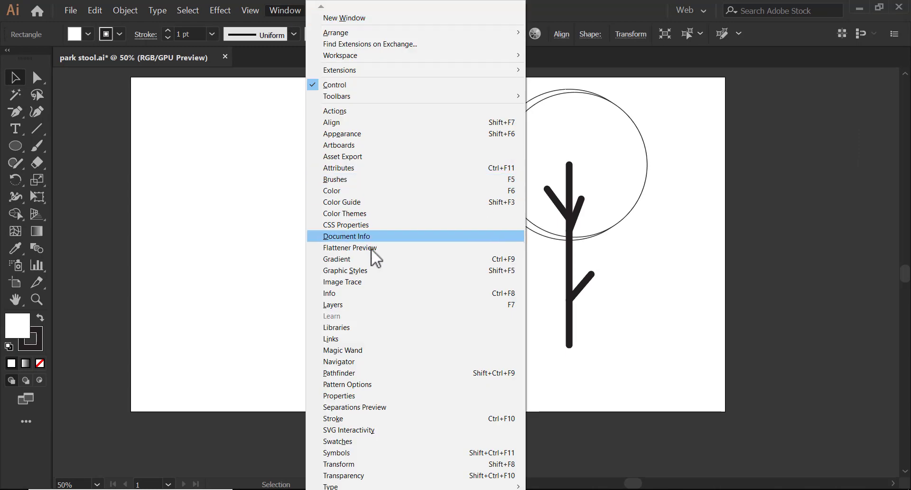
# Step: Fill the top slat with a darker orange from the Swatches panel
pyautogui.click(375, 441)
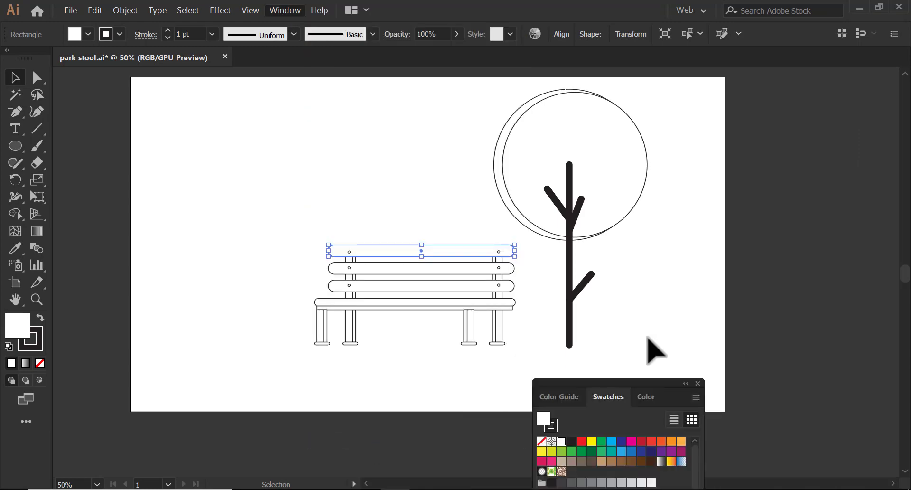
pyautogui.moveTo(630, 382); pyautogui.dragTo(836, 79)
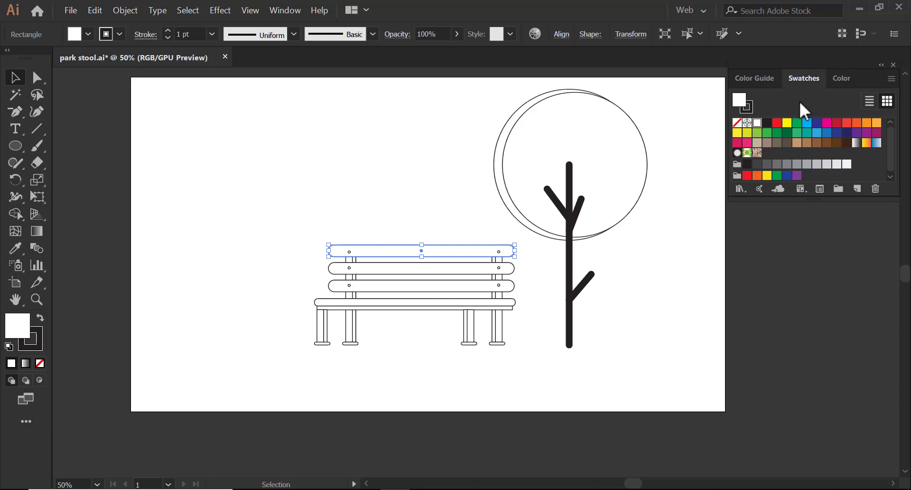
pyautogui.click(865, 123)
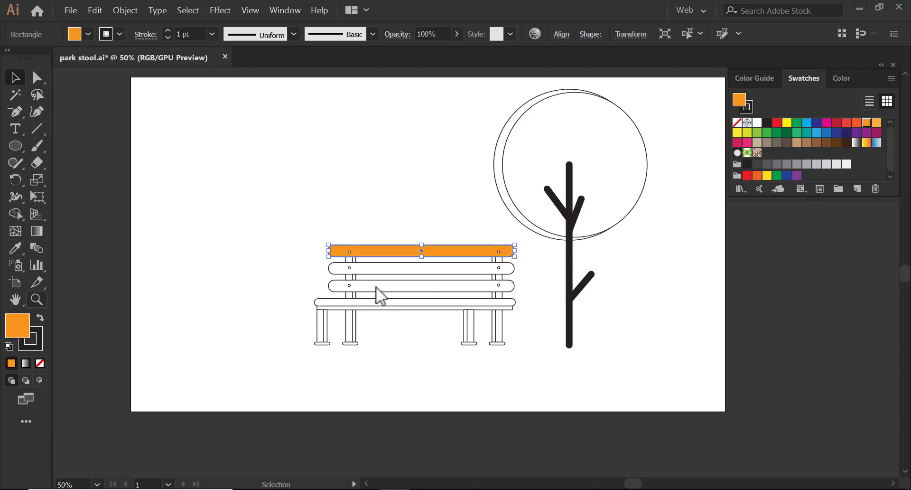
pyautogui.click(429, 174)
pyautogui.click(583, 164)
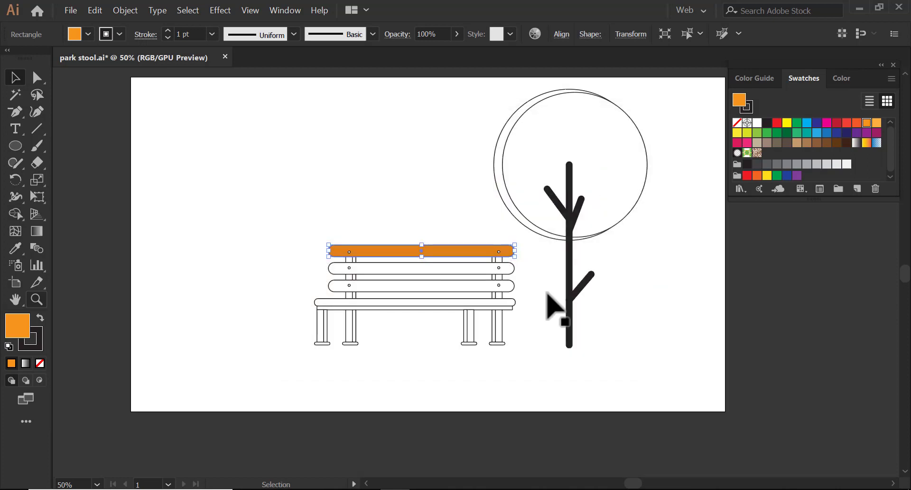
# Step: Eyedrop that darker orange onto the second and third slats and the seat
pyautogui.click(475, 270)
pyautogui.keyDown('shift'); pyautogui.click(472, 288); pyautogui.keyUp('shift')
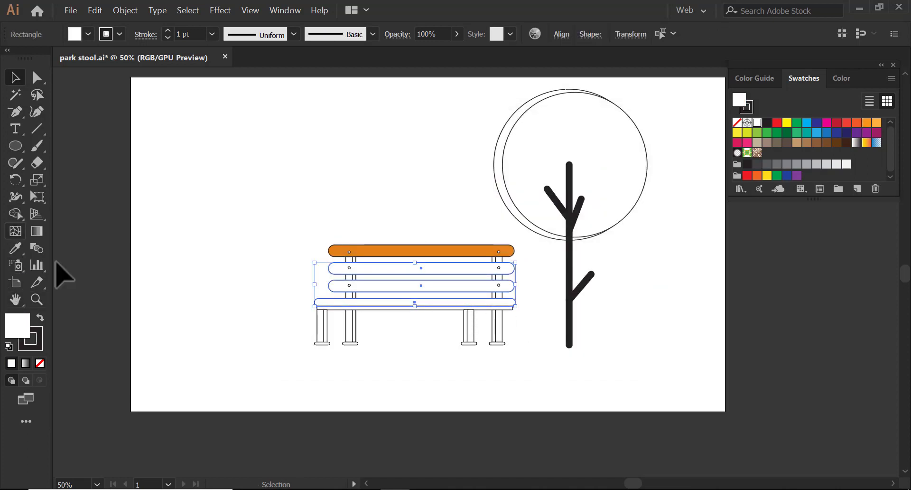
pyautogui.click(16, 248)
pyautogui.click(369, 250)
pyautogui.click(16, 77)
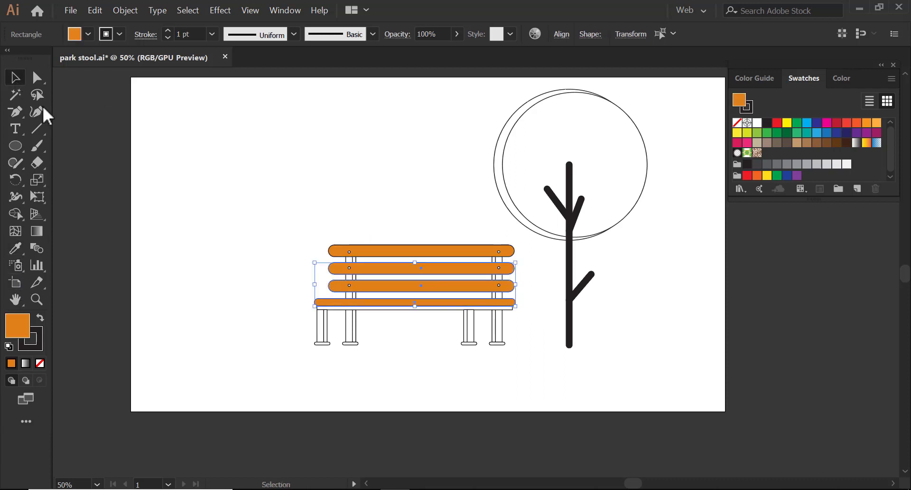
pyautogui.click(359, 320)
pyautogui.click(321, 321)
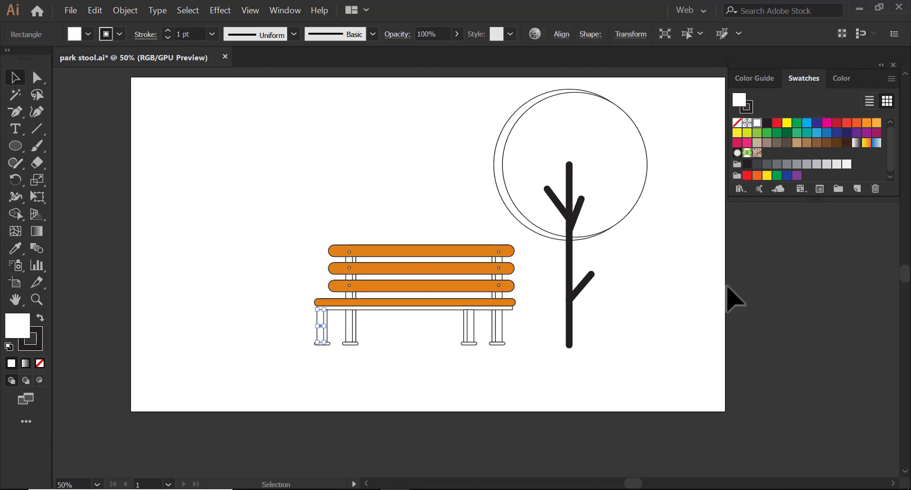
# Step: Fill the left bench leg with a greyish dark brown
pyautogui.click(836, 142)
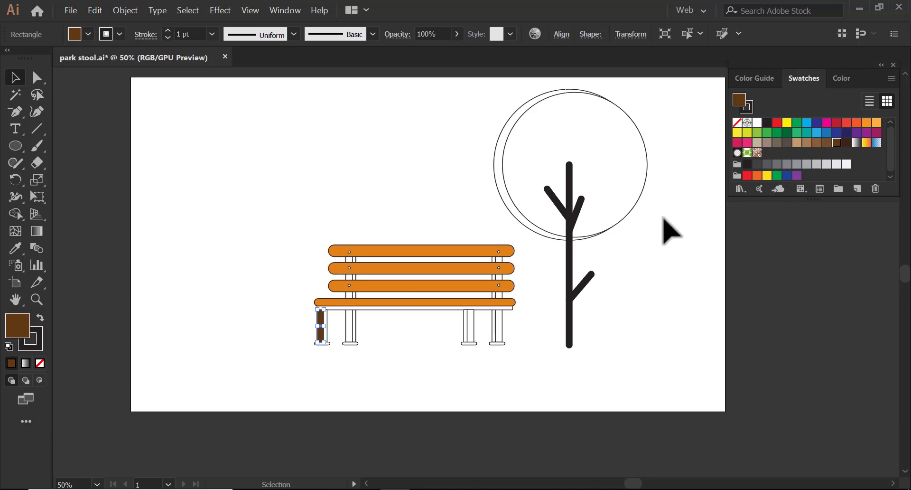
pyautogui.doubleClick(9, 330)
pyautogui.click(319, 278)
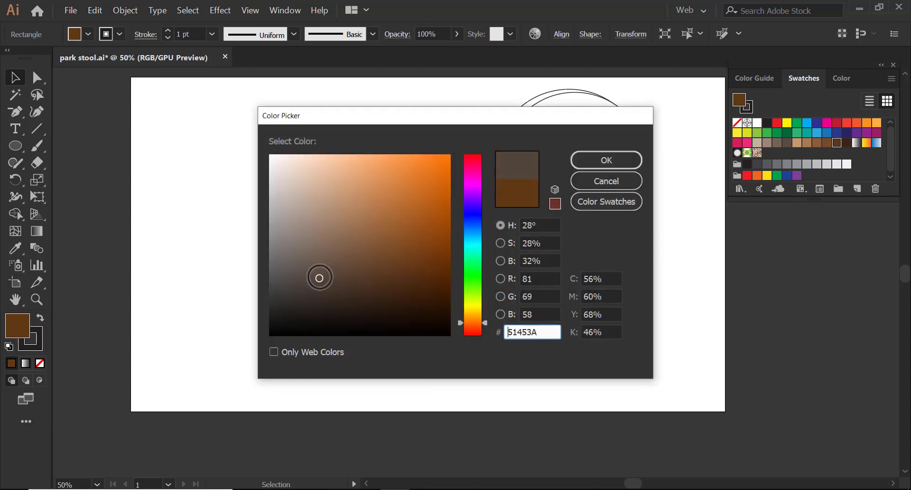
pyautogui.press('Return')
pyautogui.click(362, 382)
# Step: Zoom in and eyedrop the dark brown onto the remaining bench legs
pyautogui.press('z')
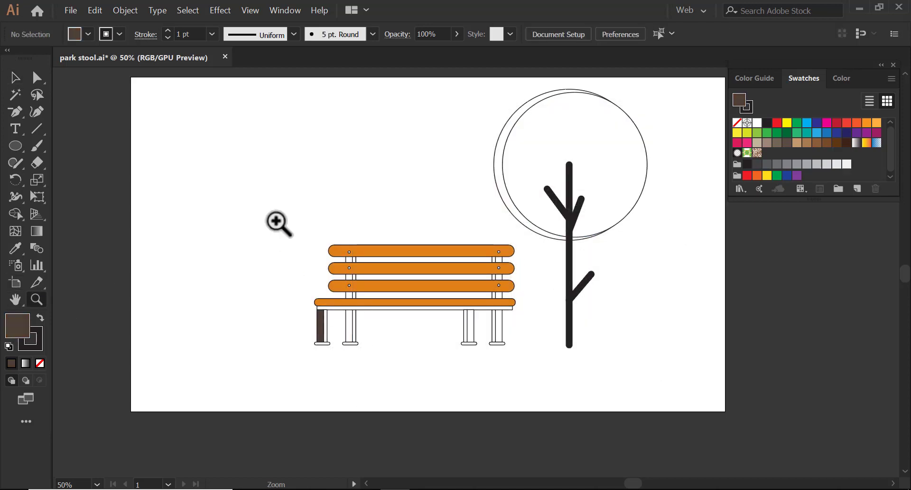
pyautogui.moveTo(279, 221); pyautogui.dragTo(339, 278)
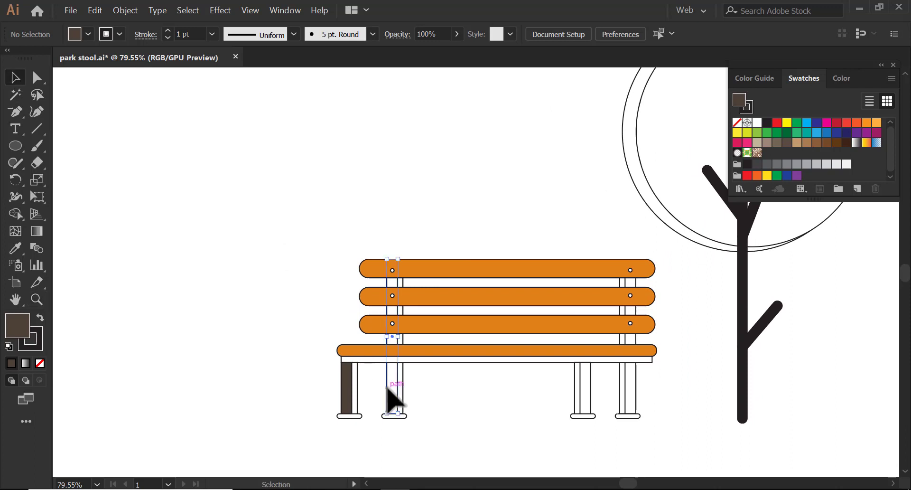
pyautogui.click(393, 399)
pyautogui.keyDown('shift'); pyautogui.click(584, 403); pyautogui.keyUp('shift')
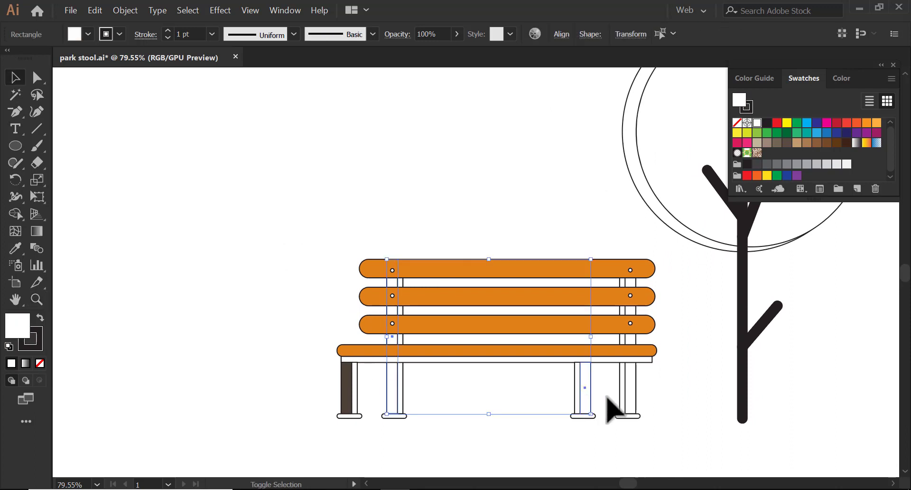
pyautogui.click(15, 248)
pyautogui.click(345, 390)
pyautogui.click(15, 78)
pyautogui.click(277, 371)
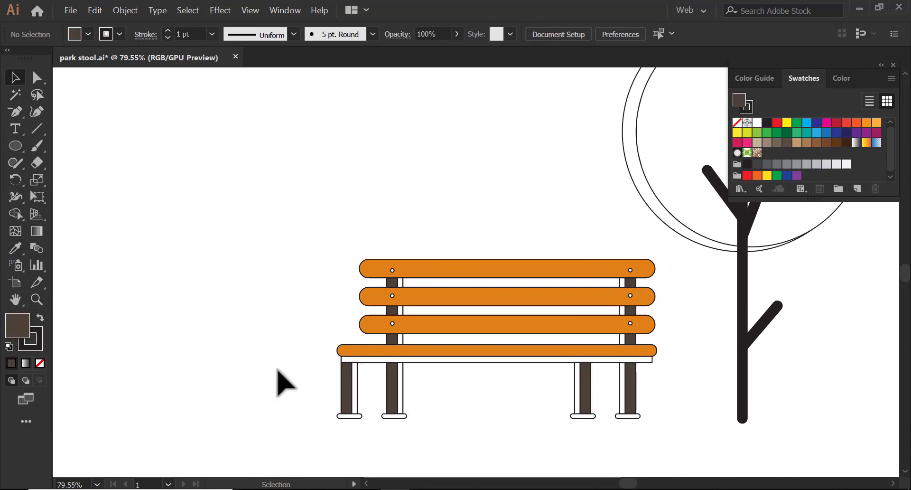
# Step: Give the white strip on the left leg a near-black fill
pyautogui.click(355, 385)
pyautogui.click(15, 247)
pyautogui.click(346, 384)
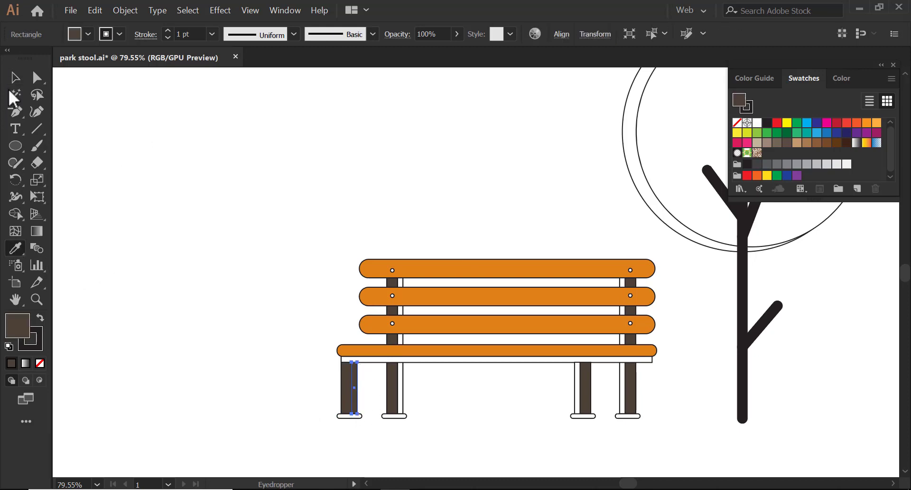
pyautogui.click(15, 77)
pyautogui.doubleClick(17, 325)
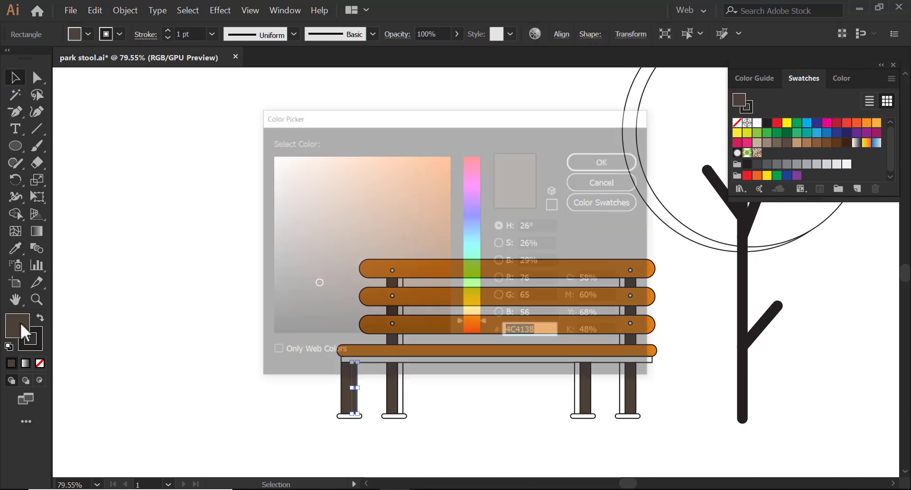
pyautogui.moveTo(315, 284); pyautogui.dragTo(308, 309)
pyautogui.press('Return')
pyautogui.click(416, 405)
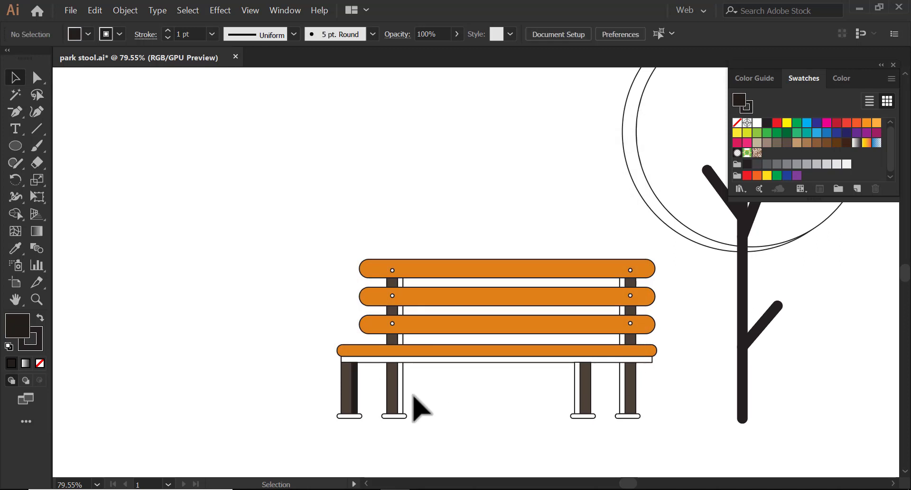
# Step: Eyedrop the near-black onto the other leg strips and the strip under the seat
pyautogui.click(402, 389)
pyautogui.keyDown('shift'); pyautogui.click(577, 401); pyautogui.keyUp('shift')
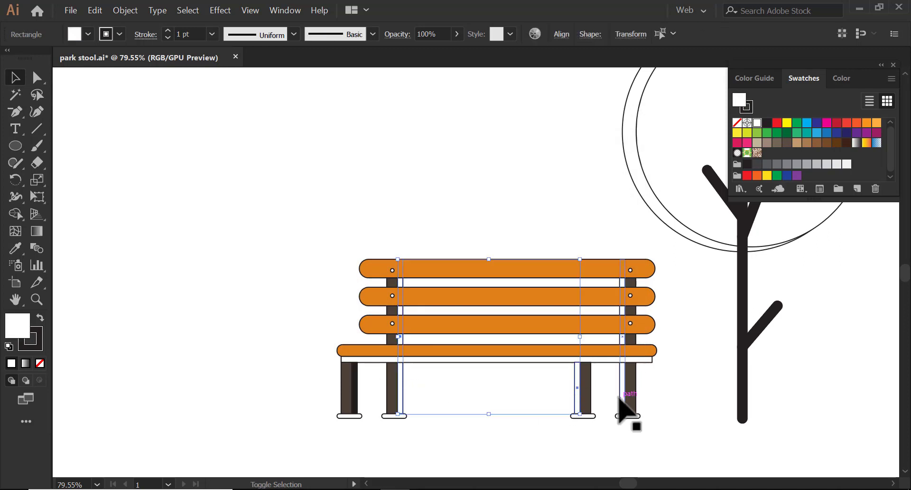
pyautogui.keyDown('shift'); pyautogui.click(619, 398); pyautogui.keyUp('shift')
pyautogui.keyDown('shift'); pyautogui.click(651, 360); pyautogui.keyUp('shift')
pyautogui.click(16, 248)
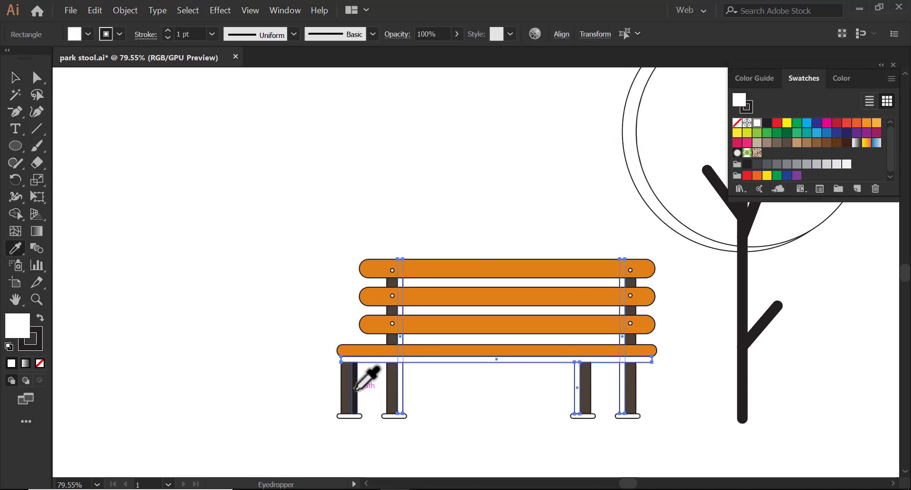
pyautogui.click(356, 388)
pyautogui.press('v')
pyautogui.click(132, 163)
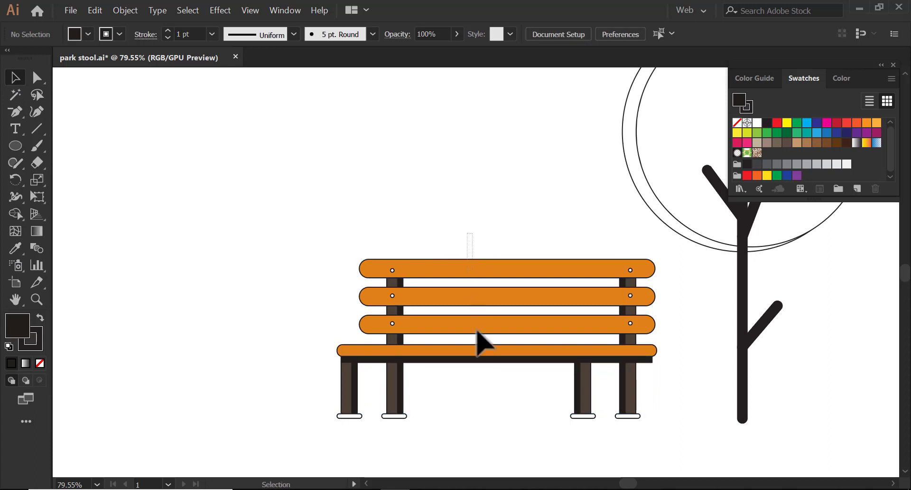
pyautogui.click(477, 330)
pyautogui.click(88, 34)
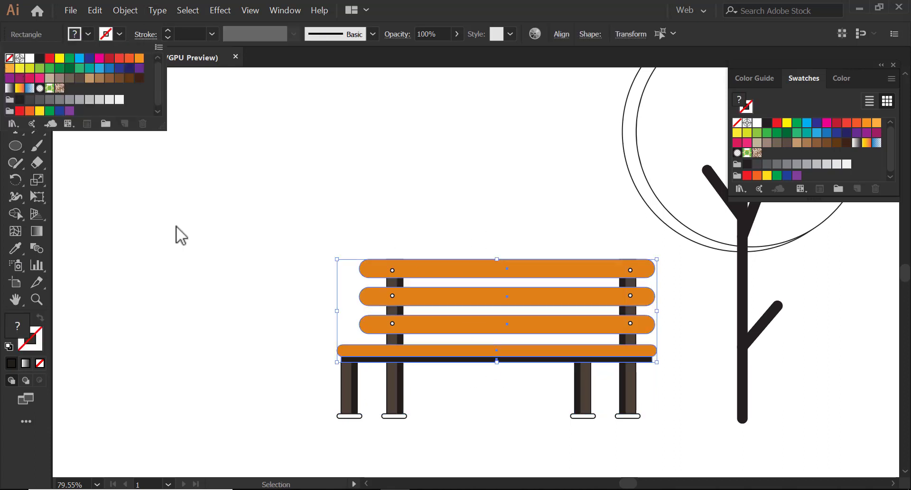
pyautogui.press('Escape')
# Step: Fill the left foot strip with a near-black colour
pyautogui.click(289, 256)
pyautogui.click(355, 416)
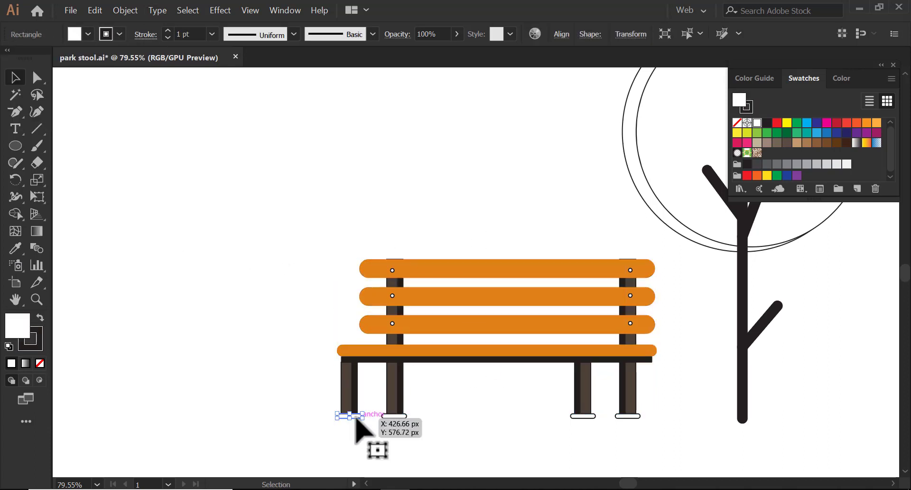
pyautogui.click(354, 401)
pyautogui.click(15, 80)
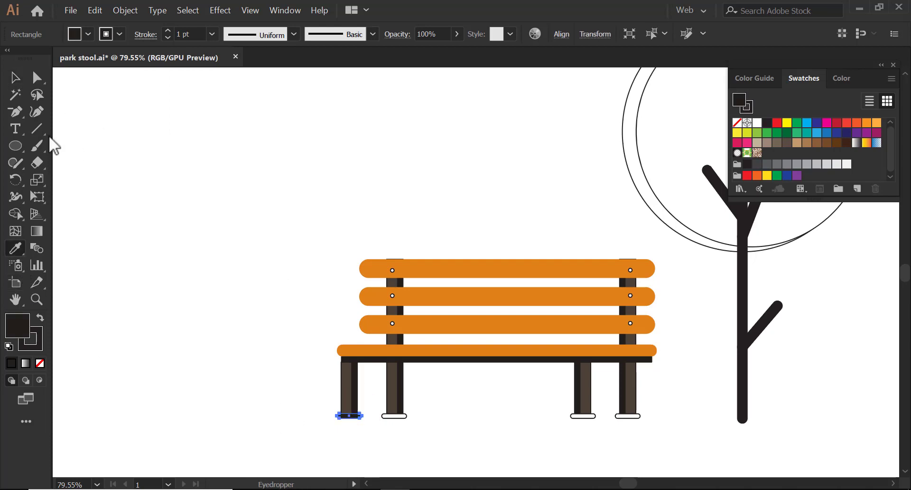
pyautogui.doubleClick(17, 326)
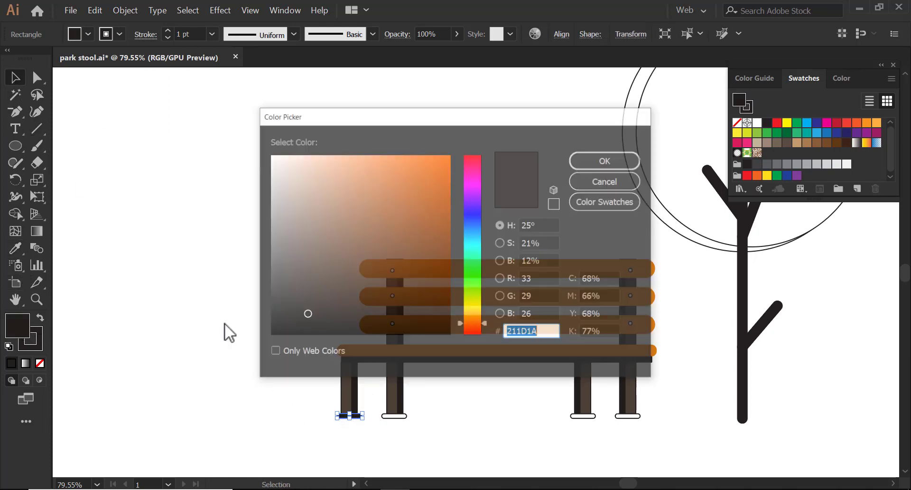
pyautogui.click(332, 325)
pyautogui.click(597, 160)
# Step: Eyedrop the near-black onto the other three foot strips
pyautogui.click(394, 416)
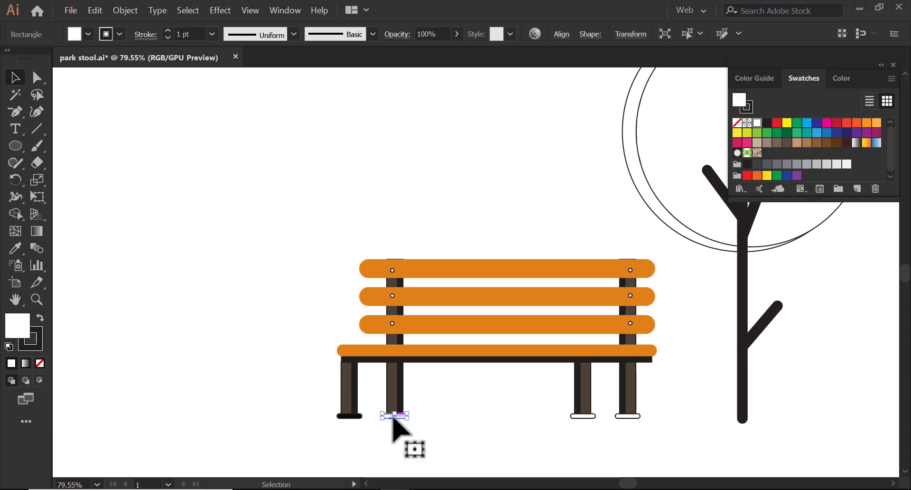
pyautogui.moveTo(494, 427); pyautogui.dragTo(376, 413)
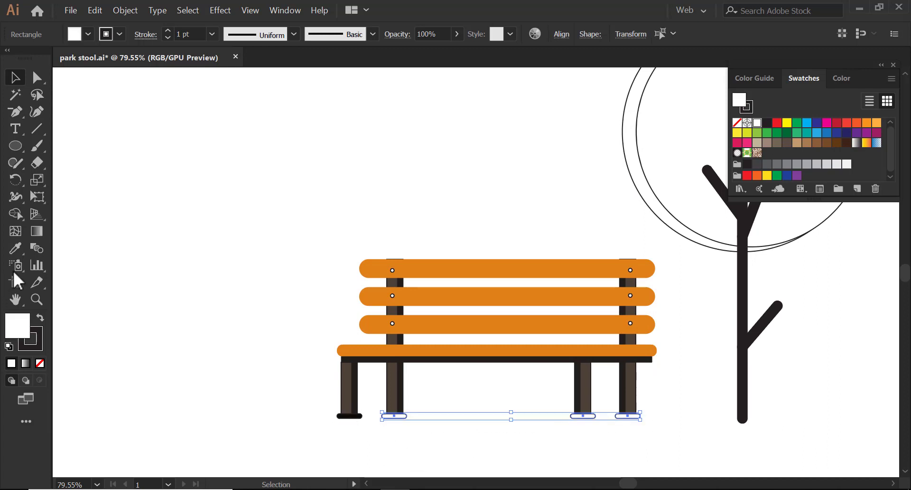
pyautogui.click(15, 248)
pyautogui.click(351, 415)
pyautogui.click(14, 78)
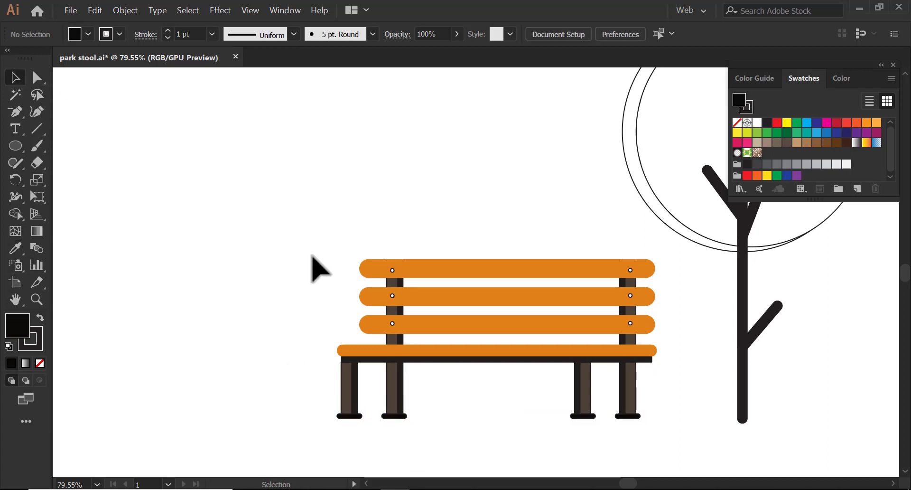
# Step: Select every bench part, group them into one object, and deselect
pyautogui.moveTo(230, 299); pyautogui.dragTo(612, 449)
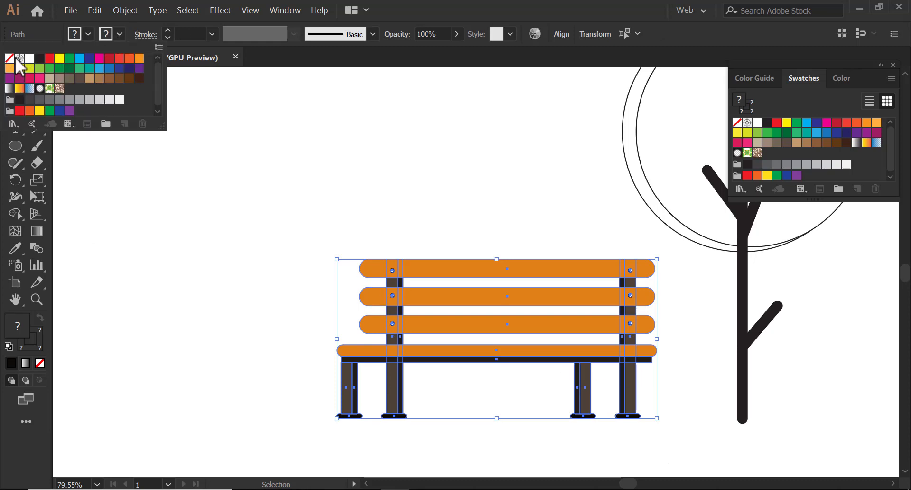
pyautogui.click(9, 58)
pyautogui.click(125, 10)
pyautogui.click(148, 61)
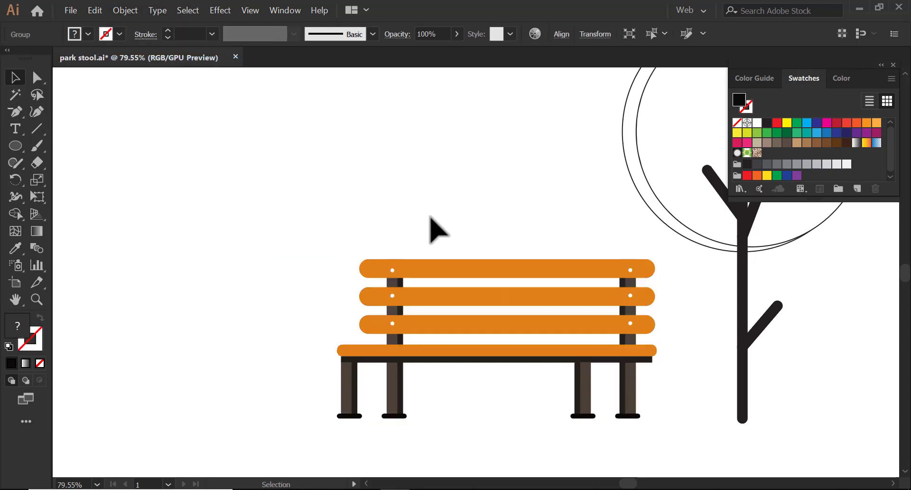
pyautogui.hotkey('ctrl', 'shift', 'a')
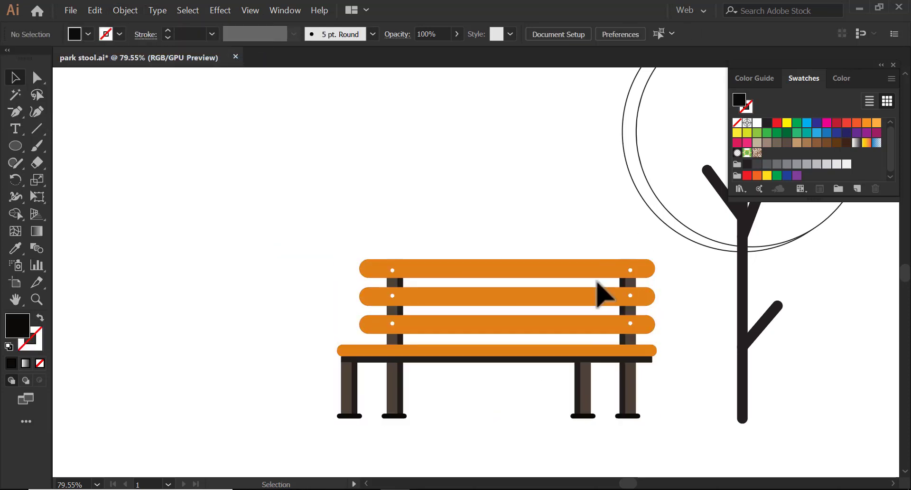
# Step: Fill the inner crown circle light orange and the outer one darker orange, with no strokes
pyautogui.moveTo(541, 254)
pyautogui.mouseDown()
pyautogui.moveTo(481, 234)
pyautogui.moveTo(545, 253)
pyautogui.moveTo(514, 271)
pyautogui.mouseUp()
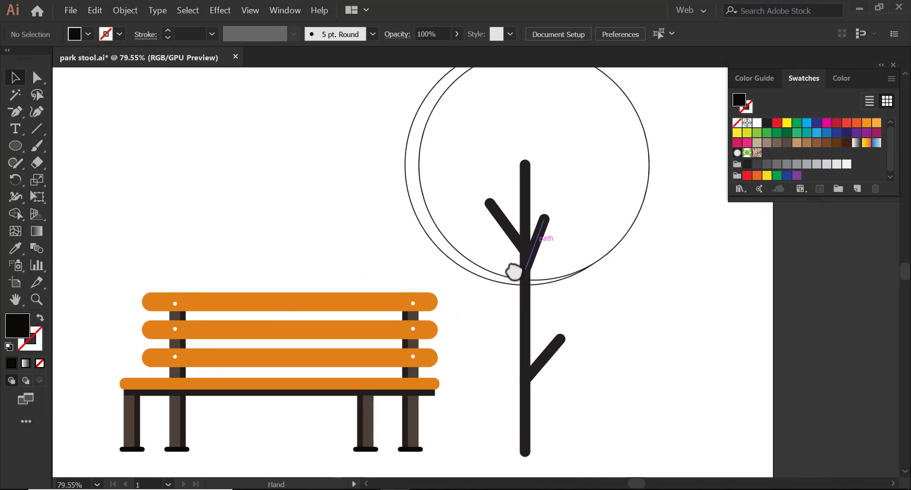
pyautogui.click(579, 267)
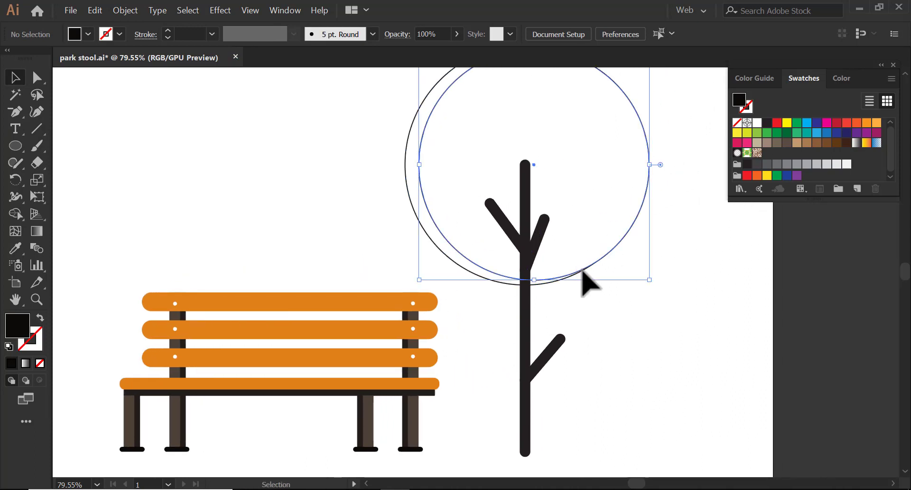
pyautogui.click(875, 129)
pyautogui.click(468, 285)
pyautogui.click(414, 203)
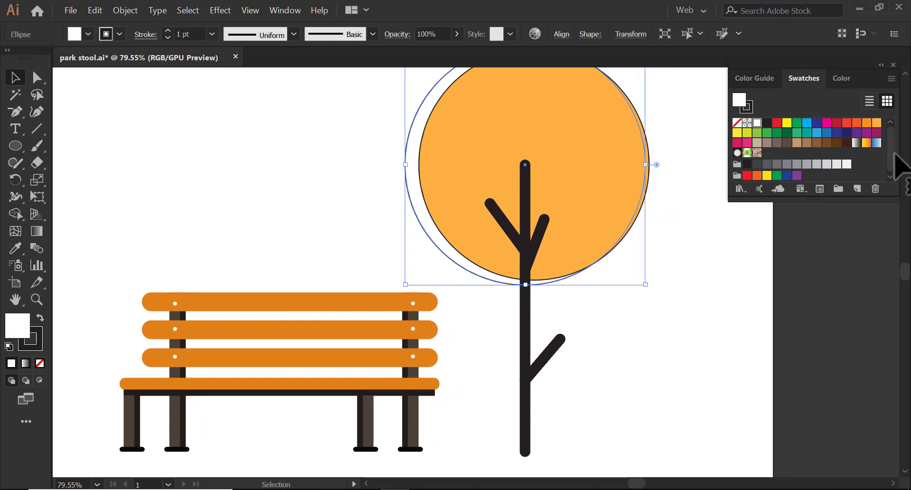
pyautogui.click(866, 122)
pyautogui.keyDown('shift'); pyautogui.click(420, 154); pyautogui.keyUp('shift')
pyautogui.click(88, 34)
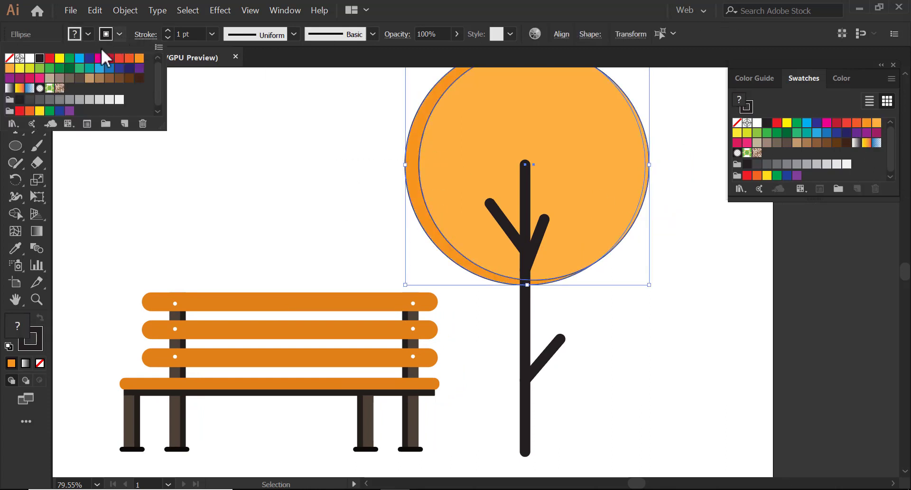
pyautogui.click(335, 179)
pyautogui.scroll(1, 563, 271)
pyautogui.scroll(2, 657, 287)
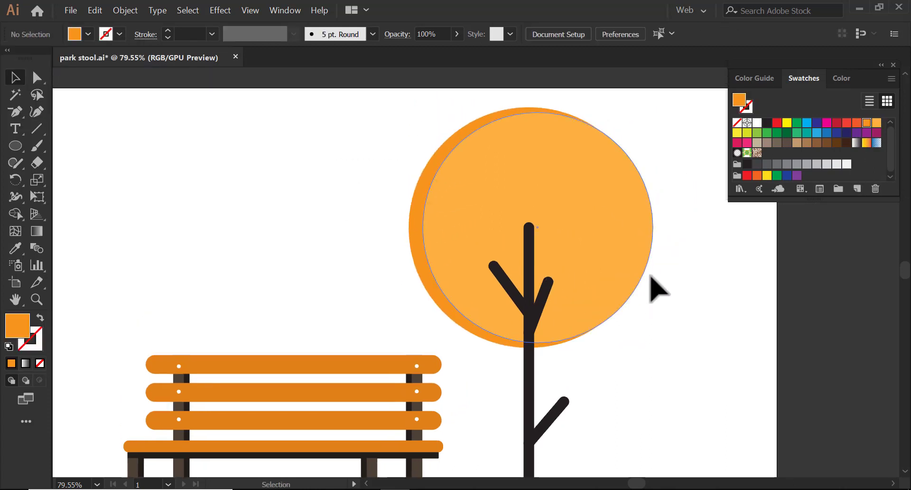
pyautogui.scroll(-1, 555, 264)
# Step: Draw a circle over the crown with a 10 pt black outline and no fill
pyautogui.click(16, 147)
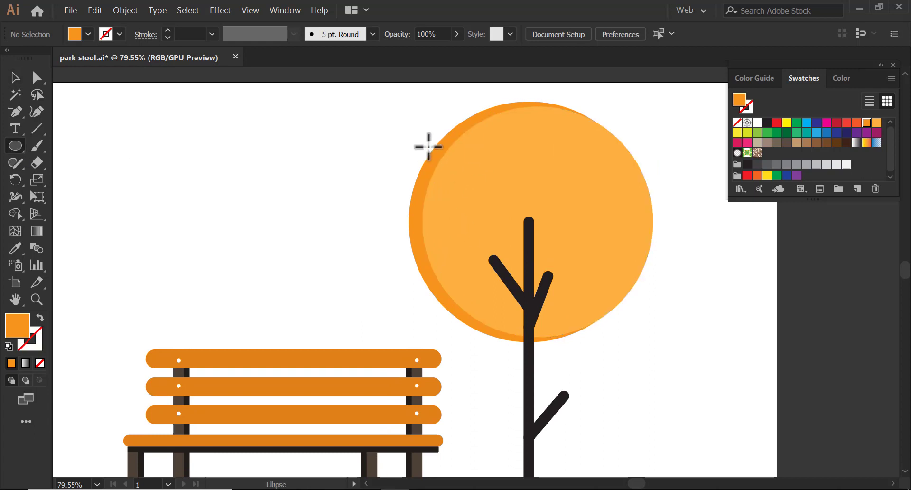
pyautogui.moveTo(411, 120); pyautogui.dragTo(634, 343)
pyautogui.click(16, 77)
pyautogui.click(119, 33)
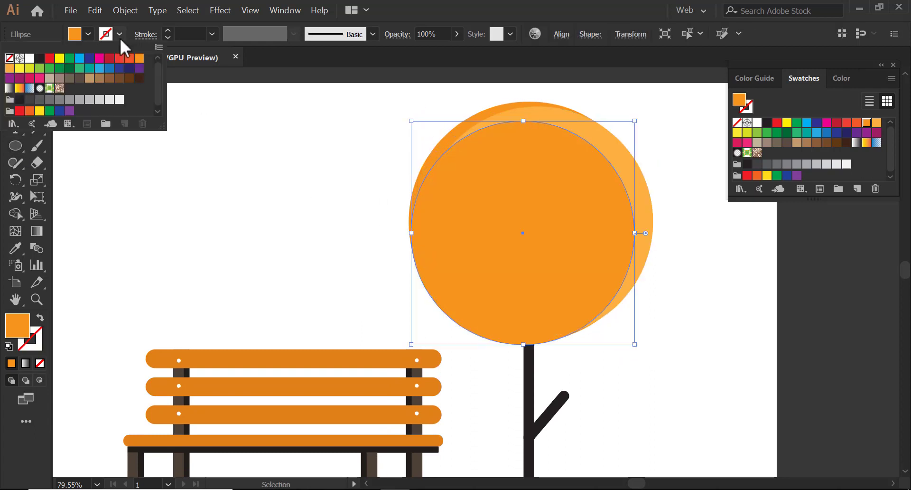
pyautogui.click(39, 58)
pyautogui.click(212, 34)
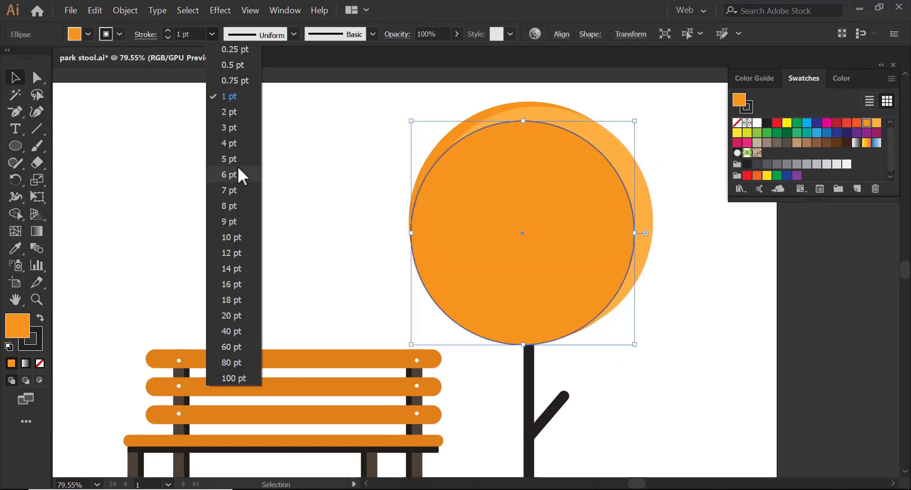
pyautogui.click(249, 236)
pyautogui.click(88, 34)
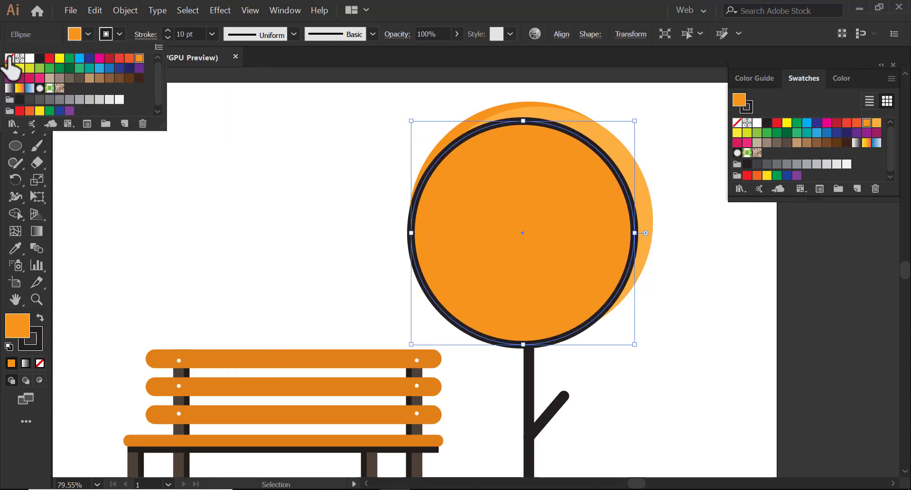
pyautogui.click(11, 58)
# Step: Move and stretch the outline circle so it rings the whole crown
pyautogui.moveTo(529, 122); pyautogui.dragTo(535, 107)
pyautogui.moveTo(640, 218); pyautogui.dragTo(653, 218)
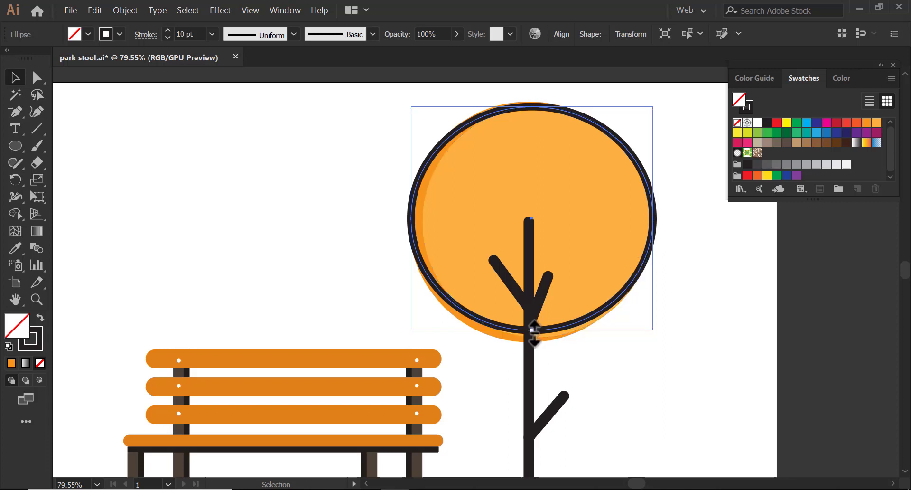
pyautogui.moveTo(532, 330); pyautogui.dragTo(532, 340)
pyautogui.moveTo(532, 106); pyautogui.dragTo(536, 101)
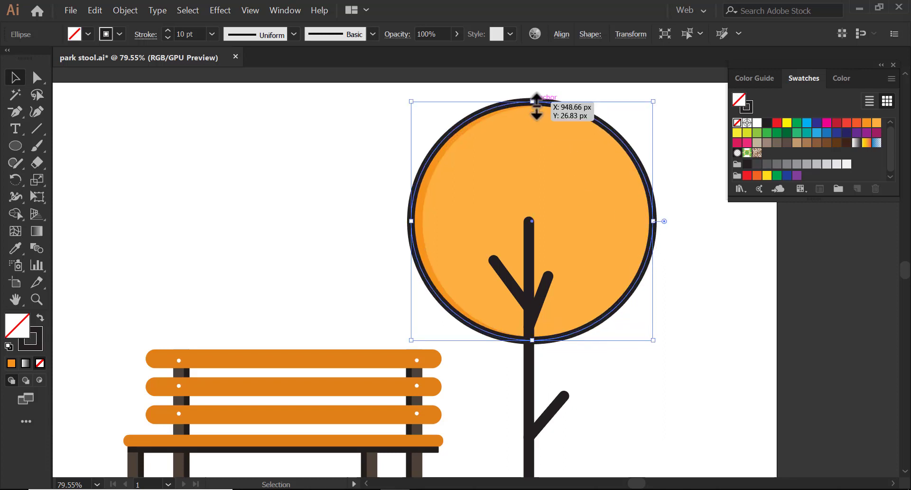
pyautogui.click(277, 185)
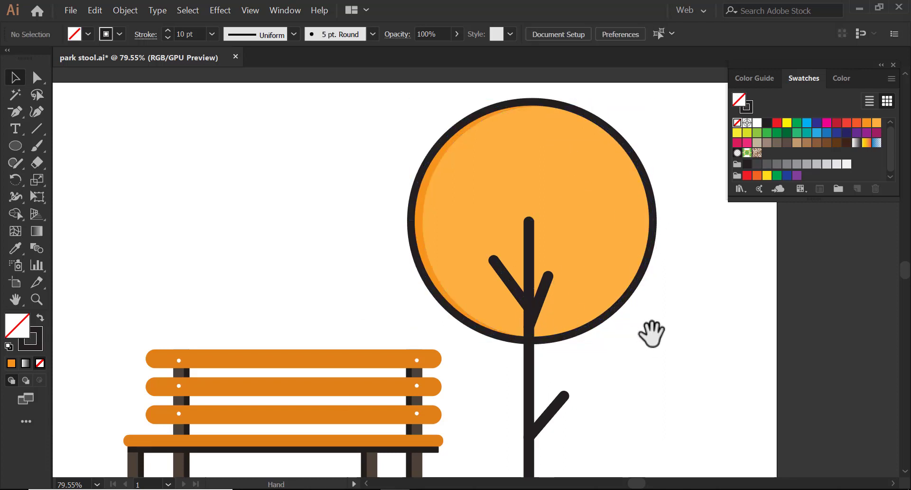
# Step: Add a small unstroked circle inside the crown
pyautogui.moveTo(650, 331); pyautogui.dragTo(633, 313)
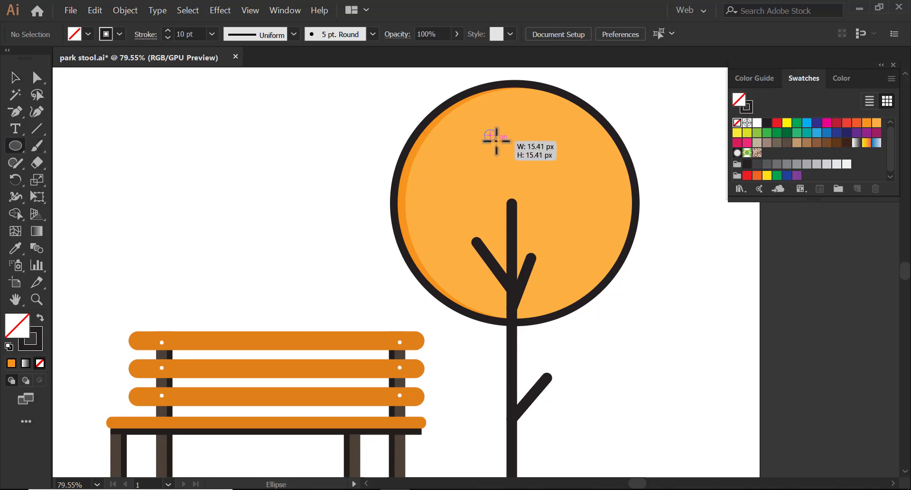
pyautogui.moveTo(495, 140); pyautogui.dragTo(497, 140)
pyautogui.click(119, 34)
pyautogui.click(10, 59)
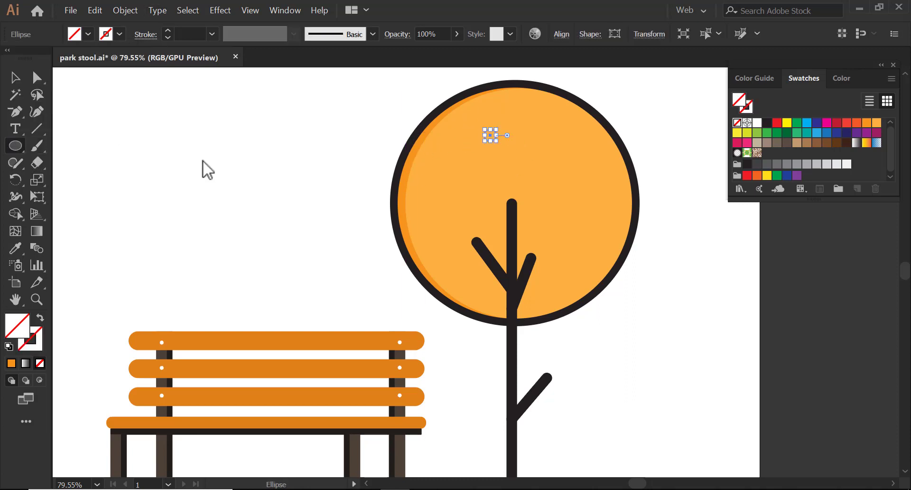
pyautogui.click(473, 146)
pyautogui.click(486, 274)
# Step: Make the small circle dark orange and add yellow-green and yellow dot copies down the crown
pyautogui.press('v')
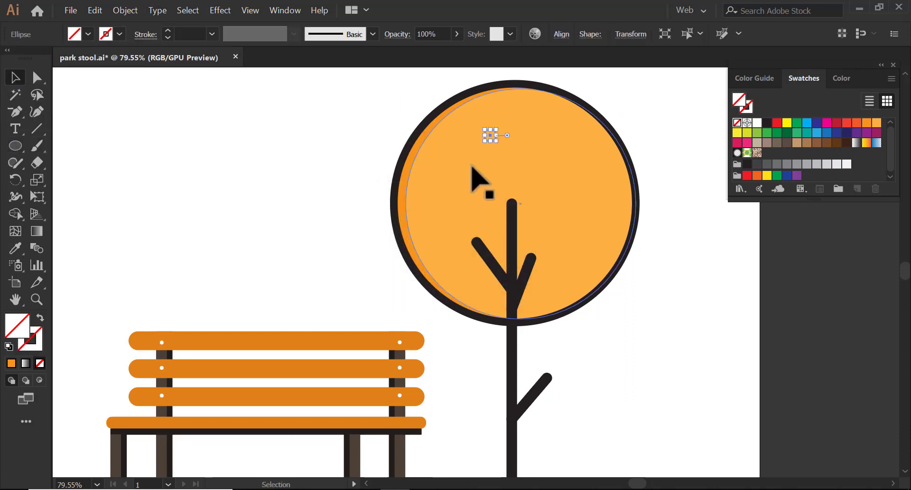
pyautogui.click(16, 248)
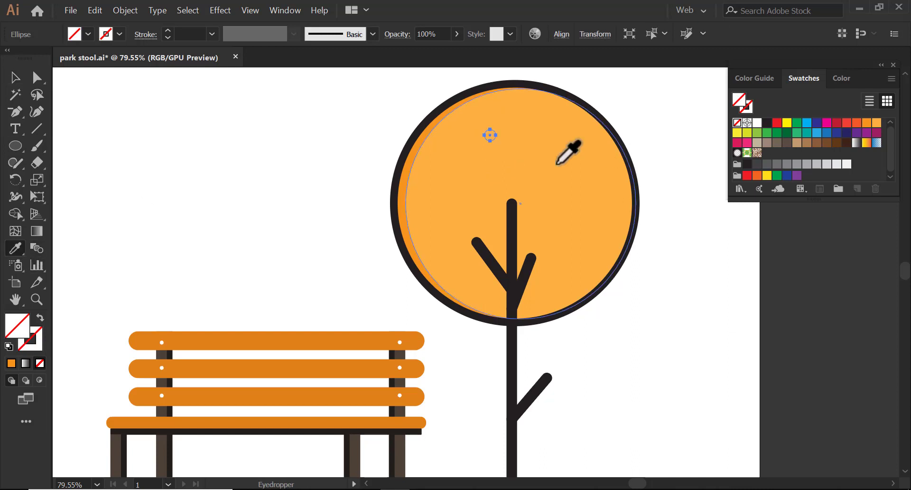
pyautogui.click(404, 172)
pyautogui.press('v')
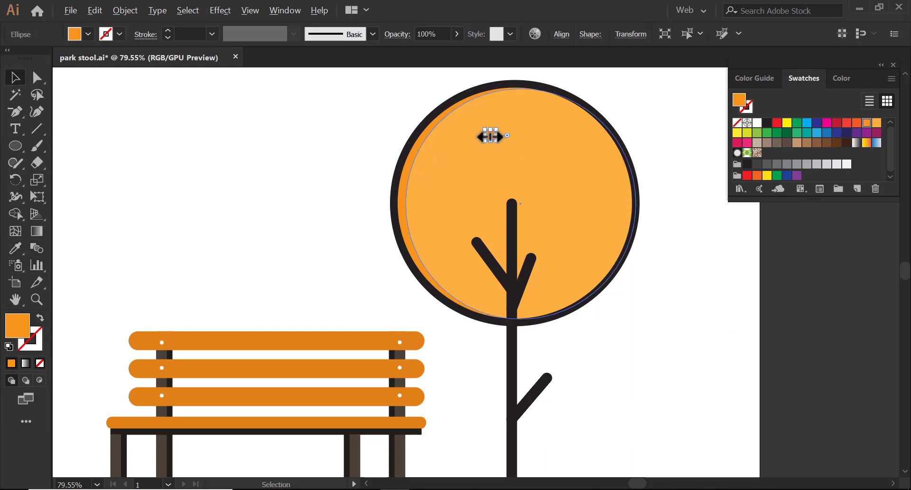
pyautogui.moveTo(490, 135); pyautogui.dragTo(546, 164)
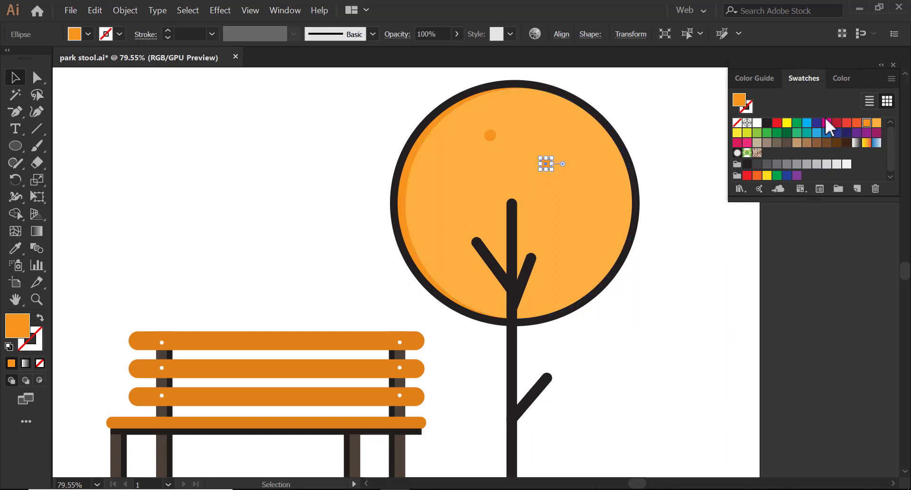
pyautogui.click(746, 132)
pyautogui.moveTo(545, 163); pyautogui.dragTo(542, 215)
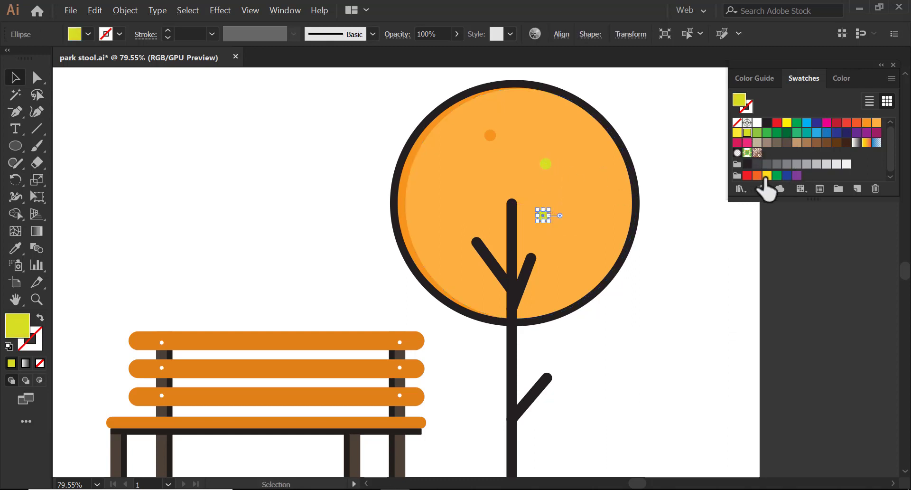
pyautogui.click(767, 175)
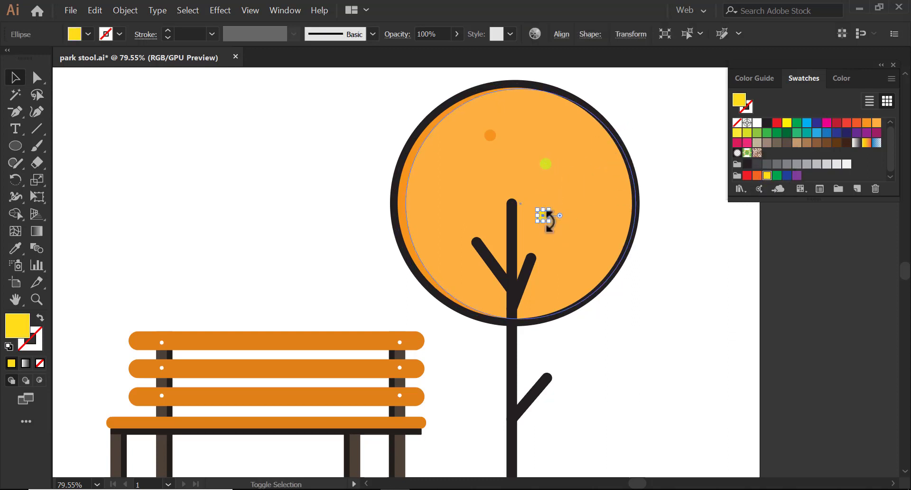
# Step: Zoom into the canopy and shrink the small yellow dot to about 8 px
pyautogui.press('z')
pyautogui.moveTo(406, 101); pyautogui.dragTo(441, 191)
pyautogui.hscroll(4, 441, 209)
pyautogui.hscroll(1, 442, 209)
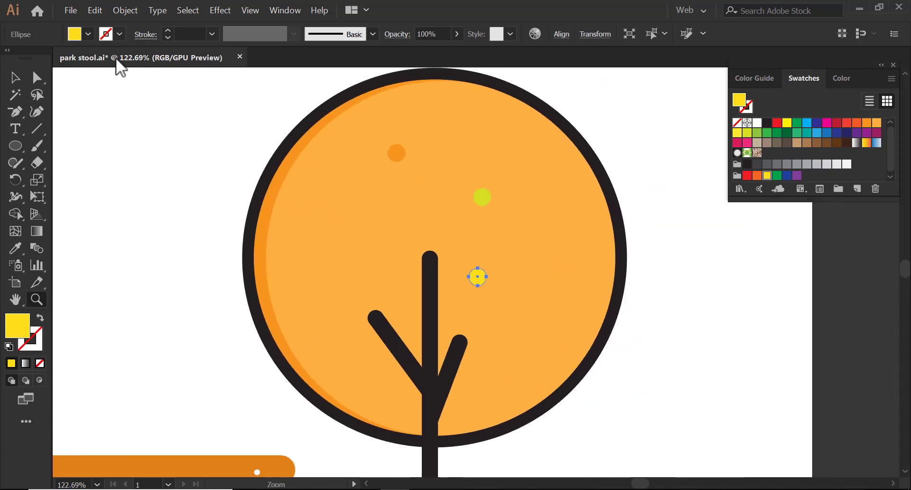
pyautogui.press('v')
pyautogui.moveTo(486, 285); pyautogui.dragTo(474, 274)
# Step: Scatter more orange, yellow-green and yellow dot copies across the canopy
pyautogui.moveTo(397, 157); pyautogui.dragTo(347, 289)
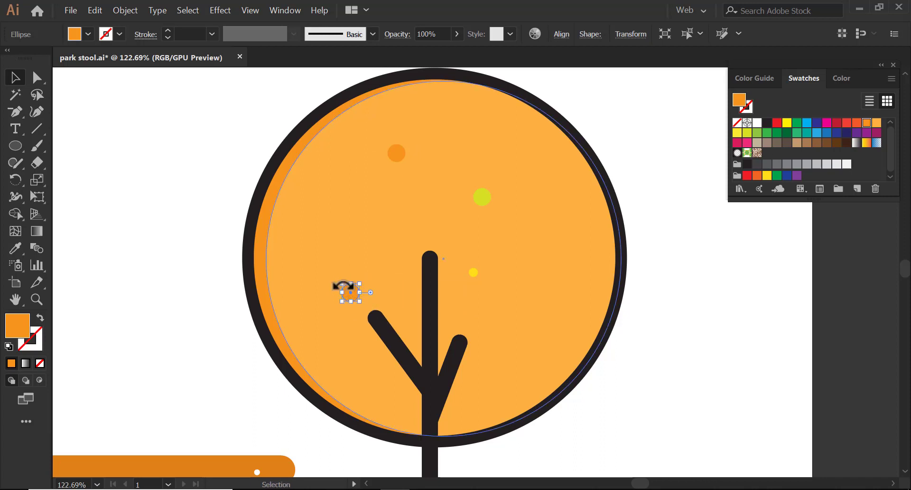
pyautogui.moveTo(342, 283)
pyautogui.mouseDown()
pyautogui.moveTo(330, 272)
pyautogui.moveTo(517, 313)
pyautogui.moveTo(517, 323)
pyautogui.mouseUp()
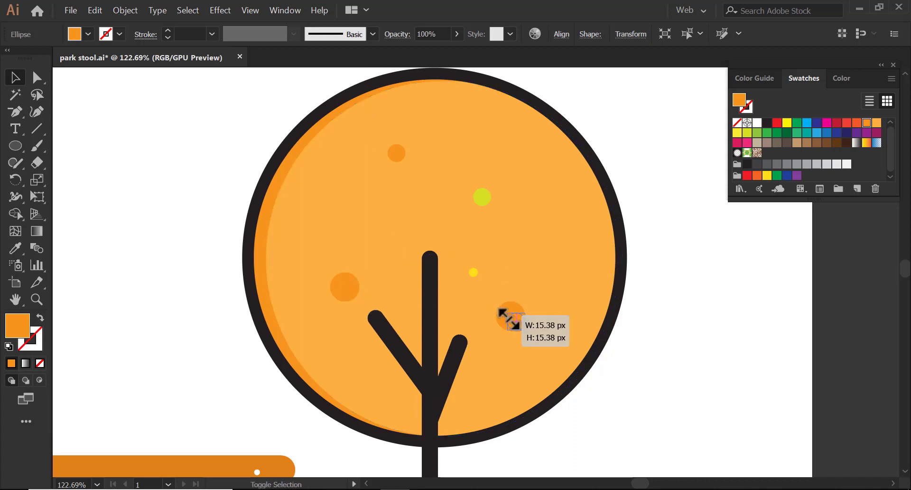
pyautogui.hotkey('ctrl', 'shift', 'a')
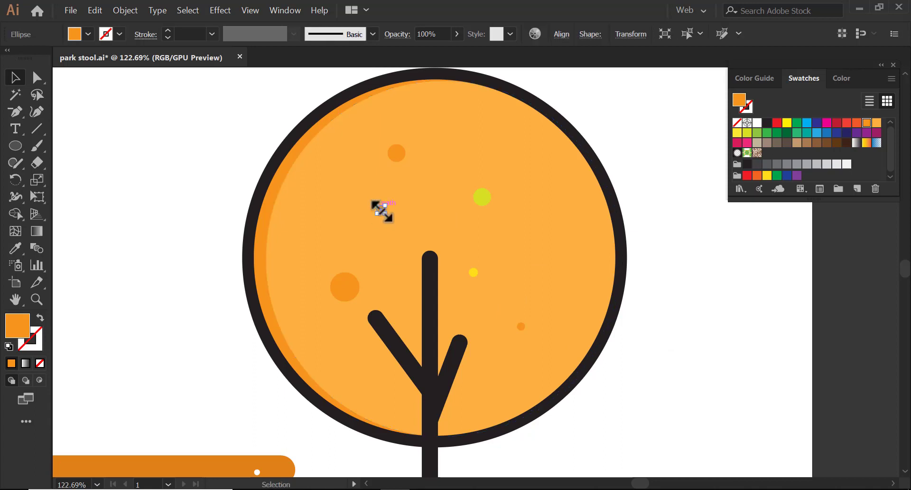
pyautogui.moveTo(483, 198)
pyautogui.mouseDown()
pyautogui.moveTo(383, 259)
pyautogui.moveTo(337, 212)
pyautogui.mouseUp()
pyautogui.hotkey('ctrl', 'shift', 'a')
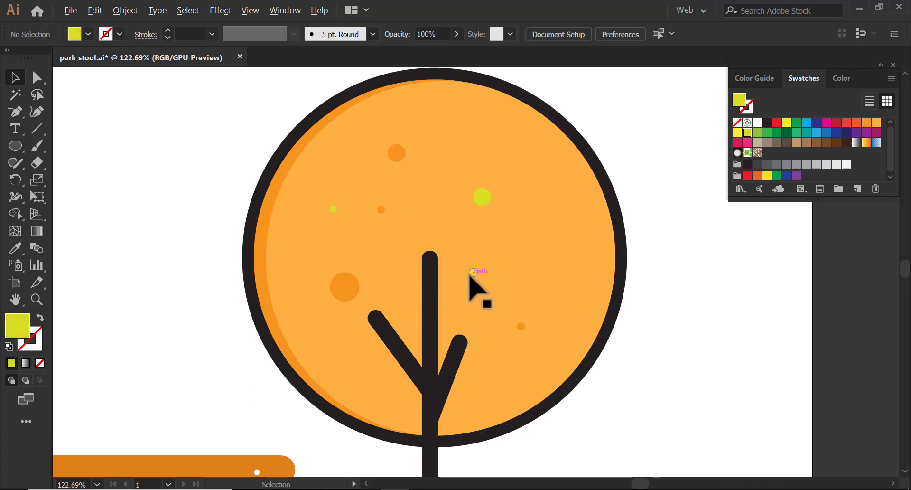
pyautogui.moveTo(474, 272); pyautogui.dragTo(478, 393)
pyautogui.hotkey('ctrl', 'shift', 'a')
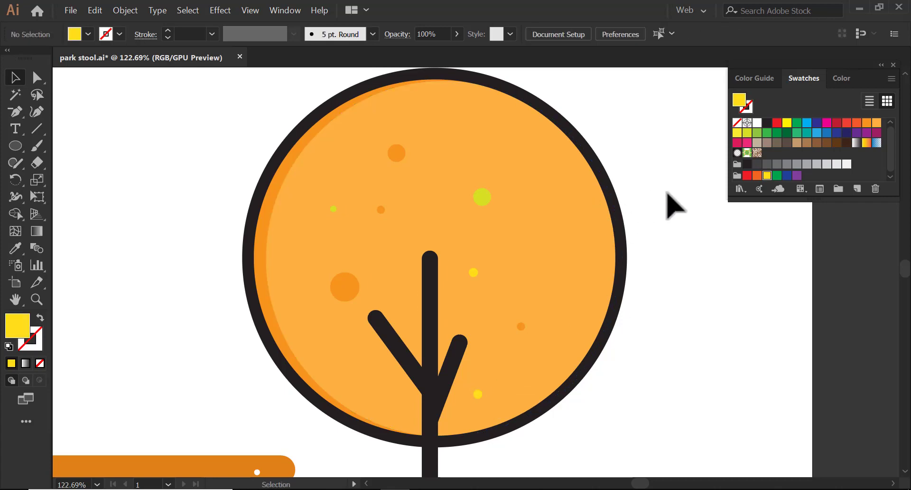
pyautogui.moveTo(454, 214); pyautogui.dragTo(482, 211)
# Step: Join the tree and nearby bench post paths, then draw a horizontal ground line below the bench
pyautogui.hotkey('ctrl', '-')
pyautogui.hotkey('ctrl', '-')
pyautogui.hotkey('ctrl', '-')
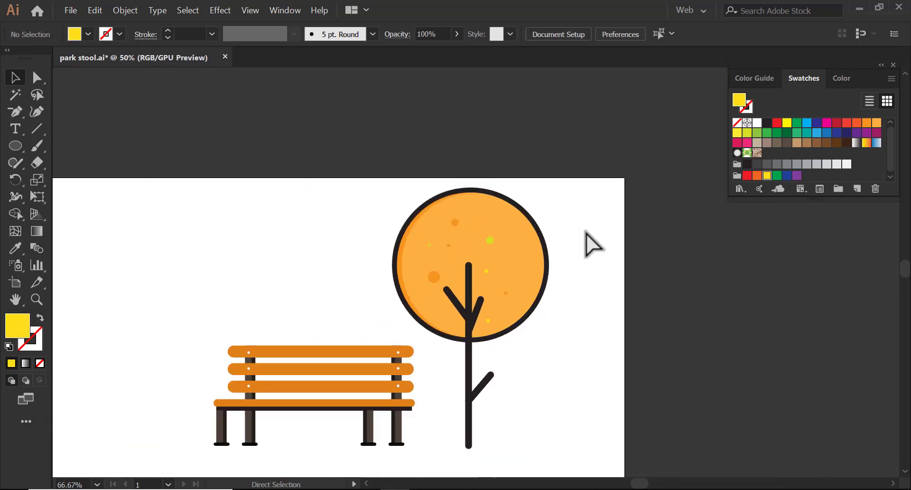
pyautogui.hotkey('ctrl', '-')
pyautogui.hotkey('ctrl', '+')
pyautogui.moveTo(498, 362); pyautogui.dragTo(533, 301)
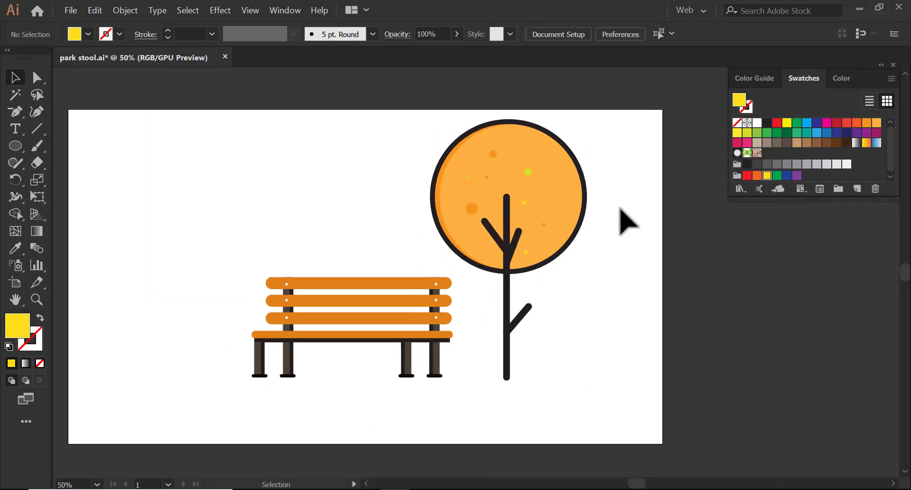
pyautogui.moveTo(592, 397); pyautogui.dragTo(463, 112)
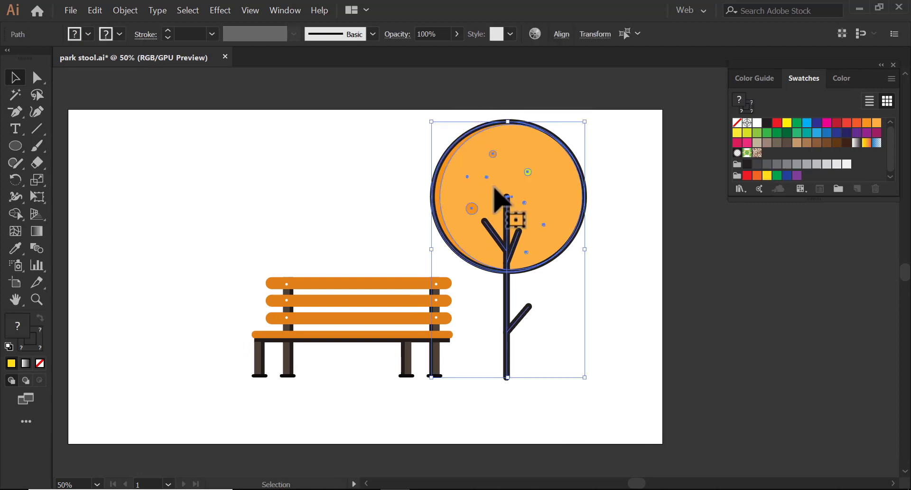
pyautogui.rightClick(496, 190)
pyautogui.click(517, 261)
pyautogui.click(136, 286)
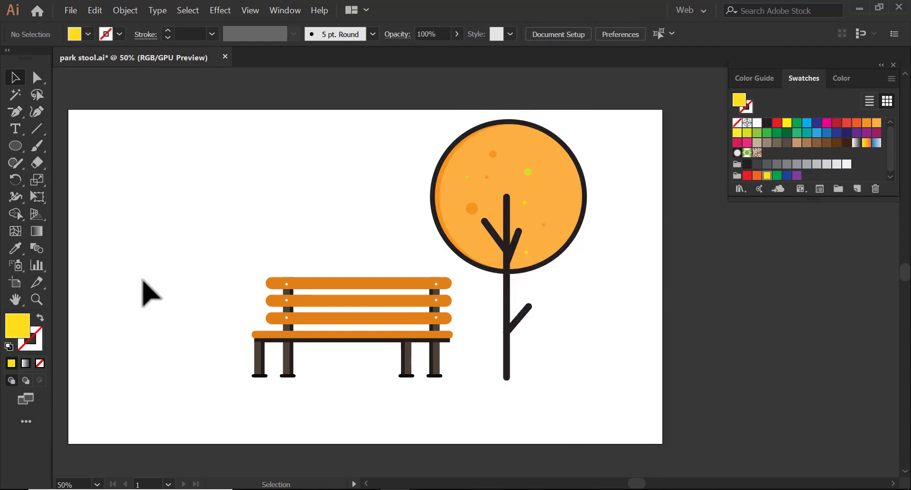
pyautogui.moveTo(130, 377)
pyautogui.mouseDown()
pyautogui.moveTo(466, 373)
pyautogui.moveTo(329, 377)
pyautogui.mouseUp()
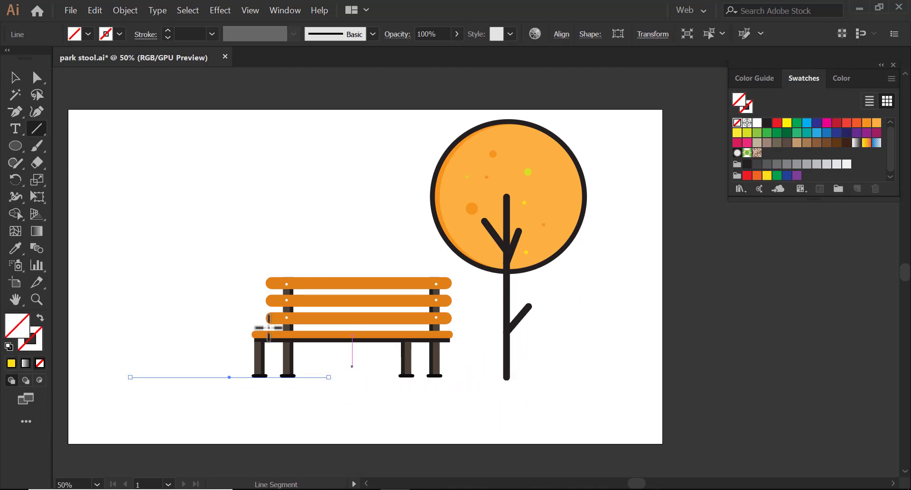
# Step: Give the ground line a 10 pt stroke with round caps and nudge it up slightly
pyautogui.click(212, 33)
pyautogui.click(240, 238)
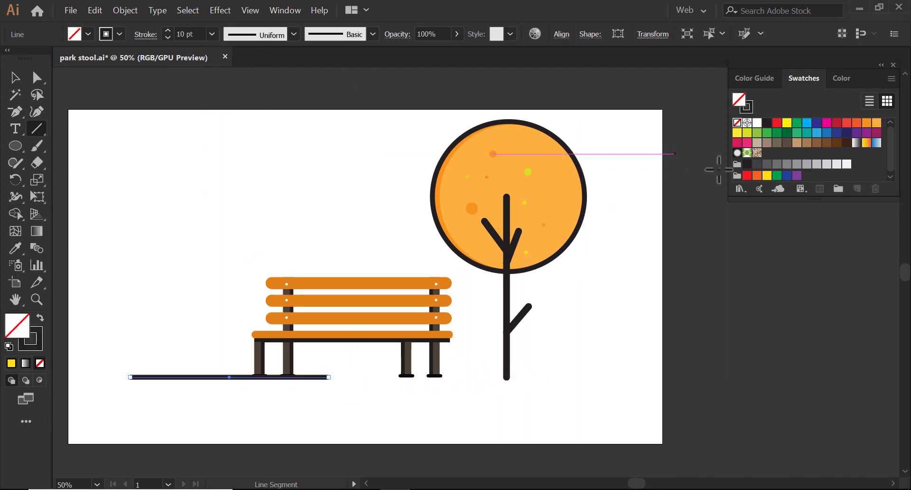
pyautogui.click(274, 10)
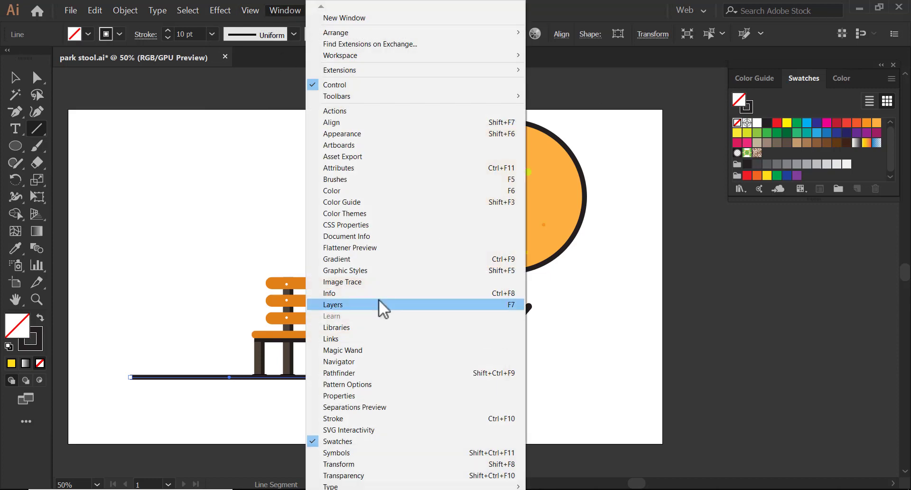
pyautogui.click(354, 418)
pyautogui.click(139, 231)
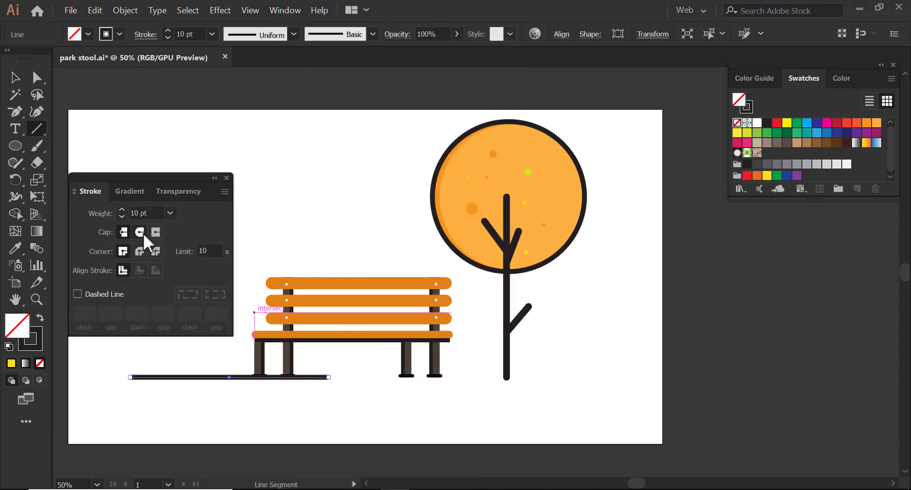
pyautogui.click(16, 81)
pyautogui.click(329, 387)
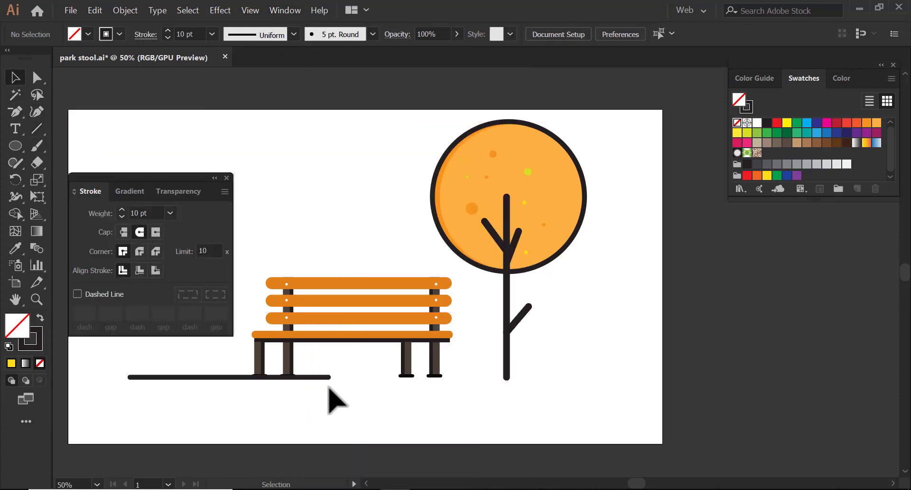
pyautogui.click(306, 378)
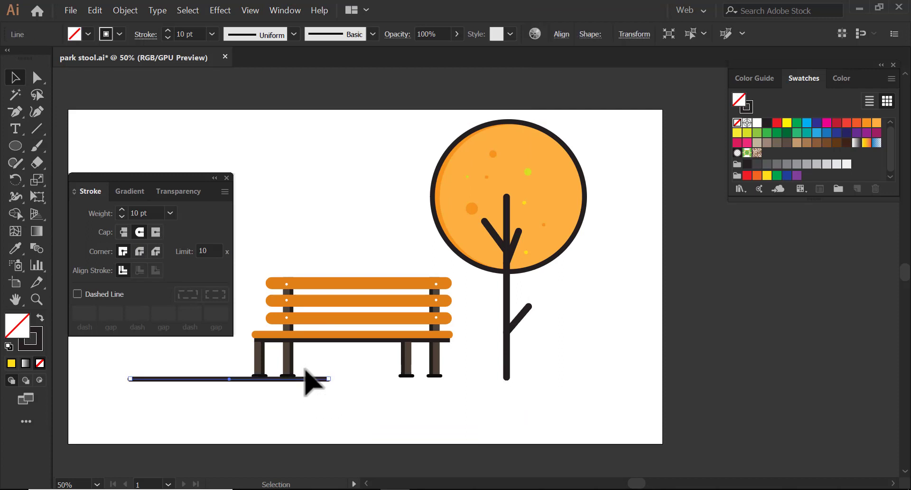
pyautogui.press('Up')
pyautogui.press('Up')
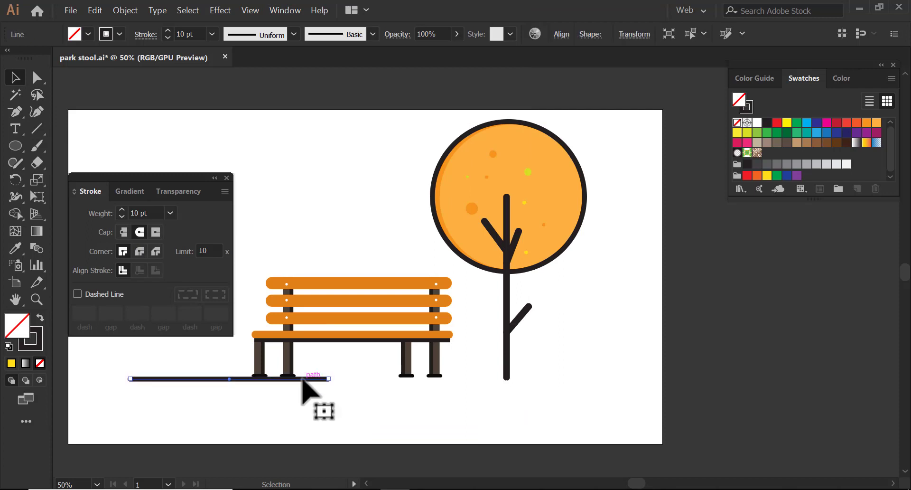
# Step: Copy the ground line to sit under the tree, aligned with the left line
pyautogui.click(39, 79)
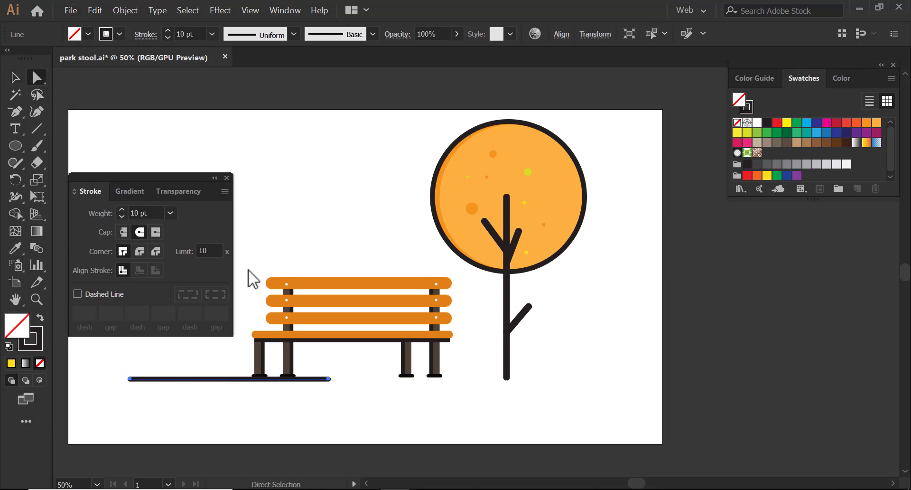
pyautogui.moveTo(129, 378); pyautogui.dragTo(135, 379)
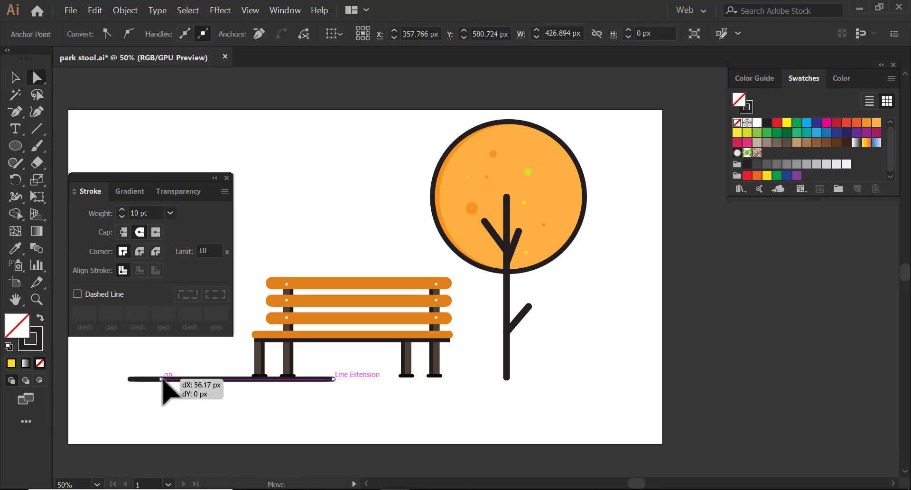
pyautogui.click(225, 418)
pyautogui.hotkey('ctrl', 'z')
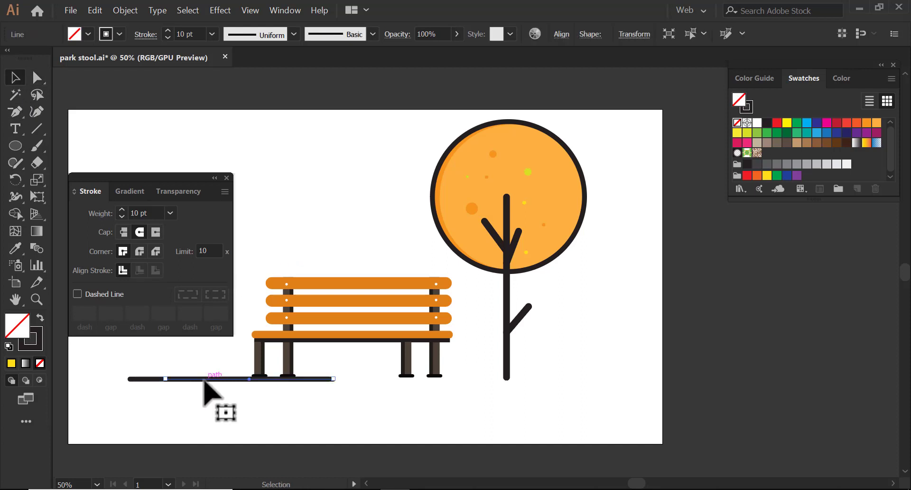
pyautogui.click(211, 399)
pyautogui.moveTo(209, 379); pyautogui.dragTo(470, 387)
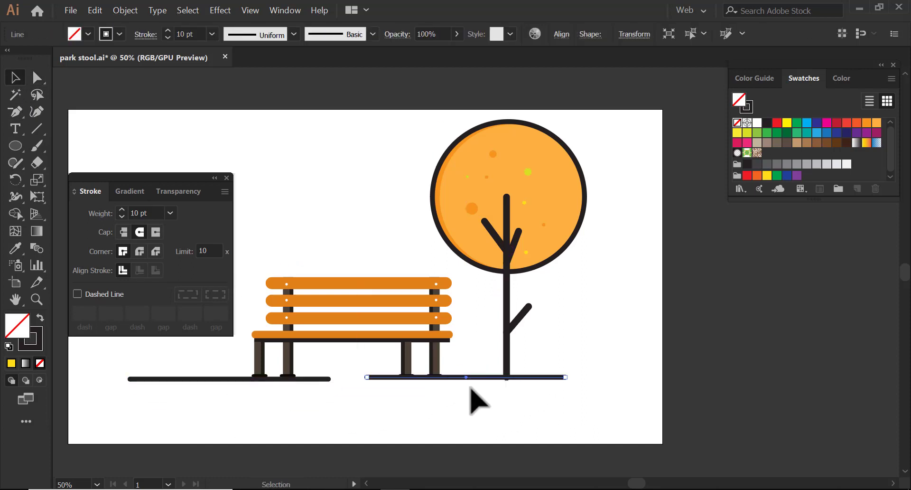
pyautogui.moveTo(469, 386); pyautogui.dragTo(470, 382)
pyautogui.click(469, 382)
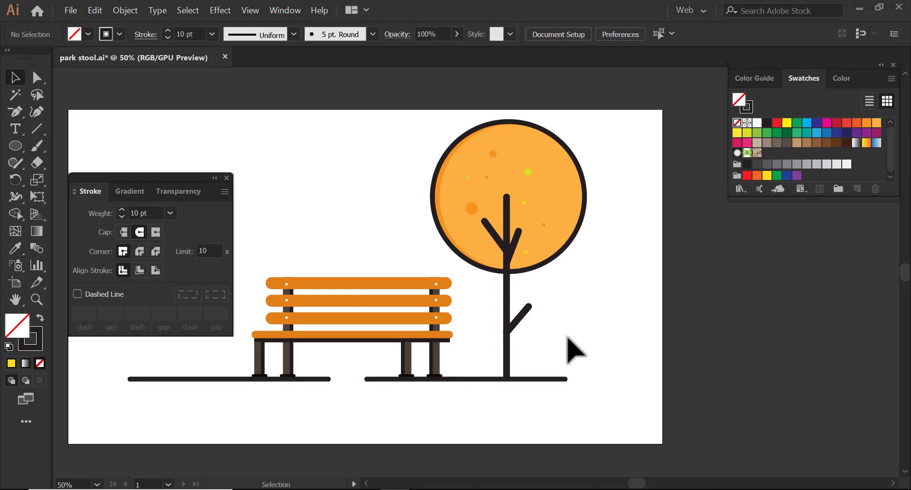
# Step: Draw a short dash right of the tree's line and copy dashes below the bench
pyautogui.moveTo(576, 379); pyautogui.dragTo(612, 379)
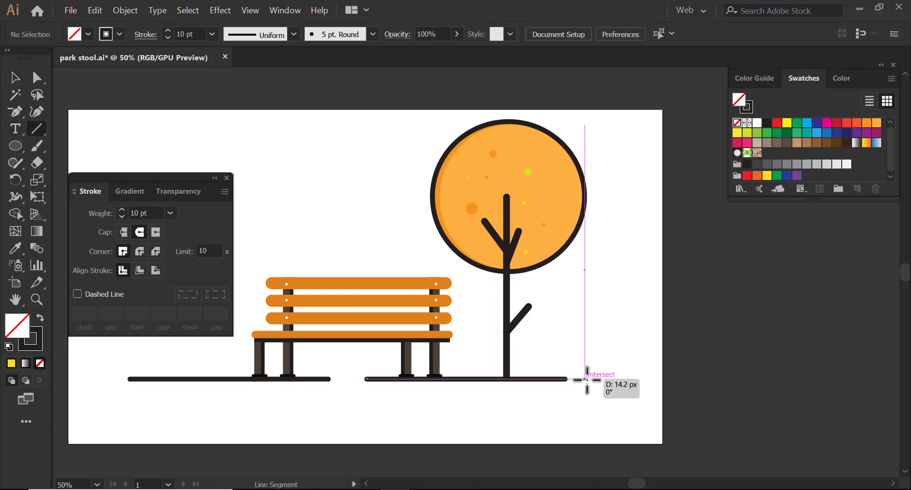
pyautogui.press('v')
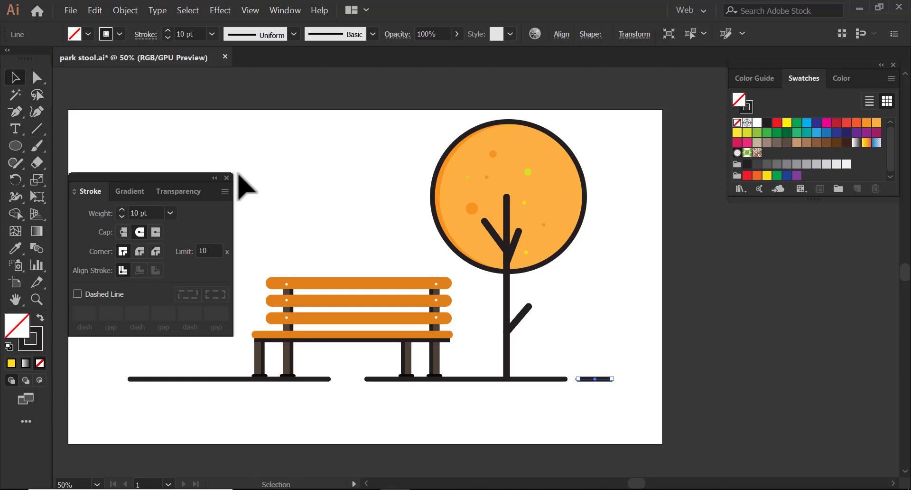
pyautogui.click(269, 167)
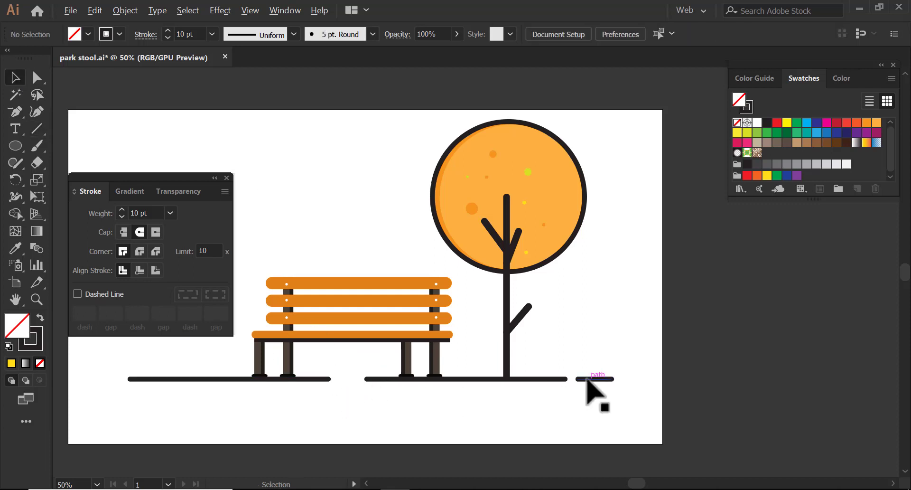
pyautogui.moveTo(586, 379)
pyautogui.mouseDown()
pyautogui.moveTo(321, 393)
pyautogui.moveTo(291, 406)
pyautogui.moveTo(384, 407)
pyautogui.mouseUp()
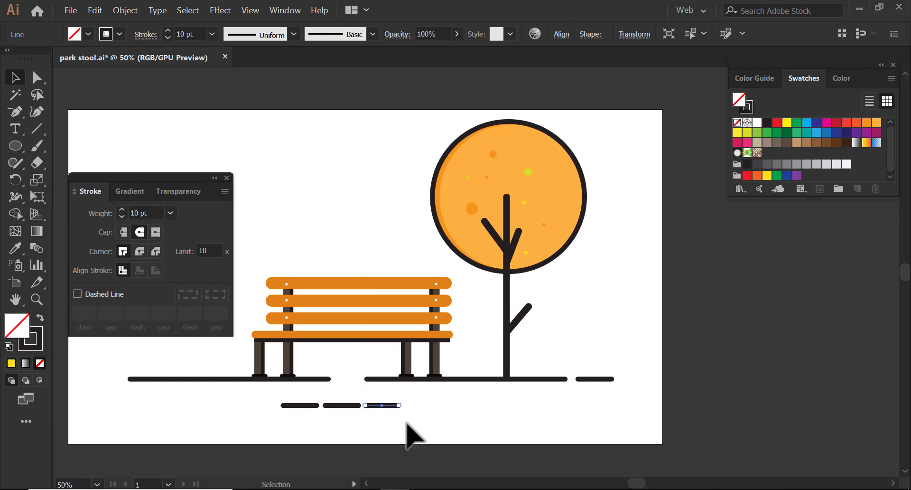
pyautogui.click(427, 433)
pyautogui.moveTo(335, 257); pyautogui.dragTo(392, 250)
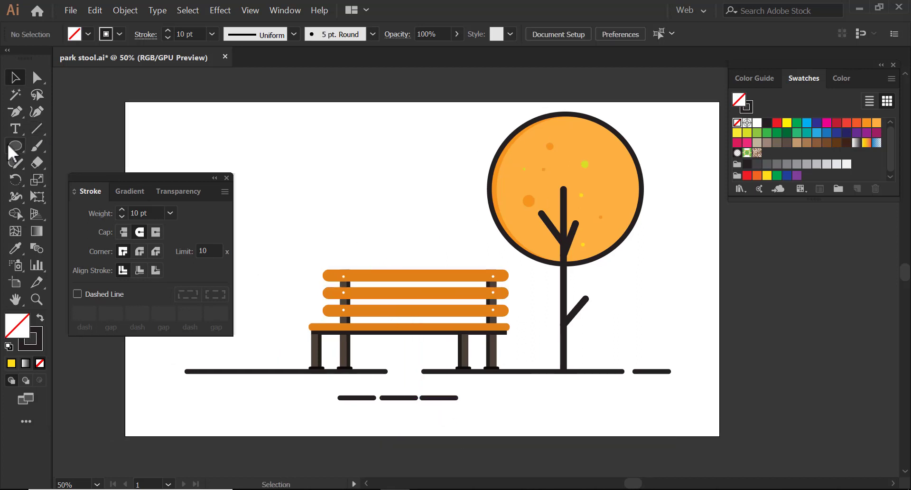
# Step: Draw a long flat rectangle along the ground, round it into a pill, fill yellow-green, no stroke
pyautogui.moveTo(8, 145); pyautogui.dragTo(64, 146)
pyautogui.moveTo(263, 370); pyautogui.dragTo(584, 394)
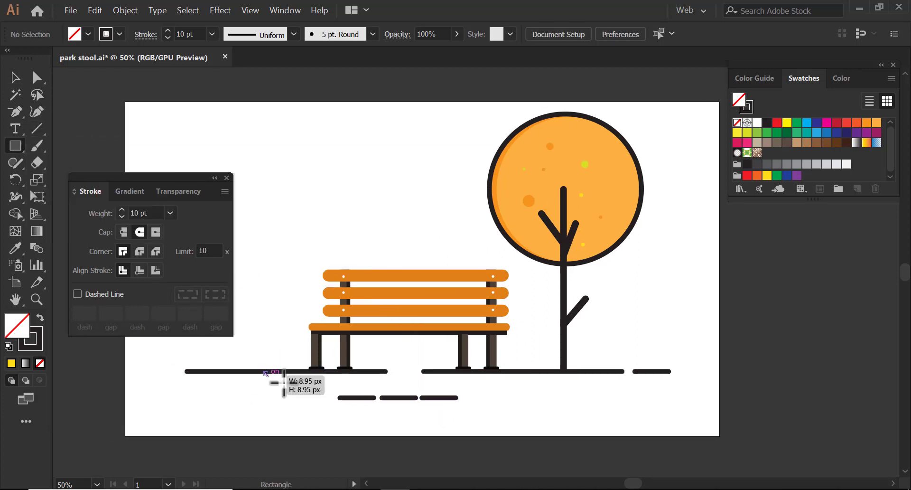
pyautogui.press('v')
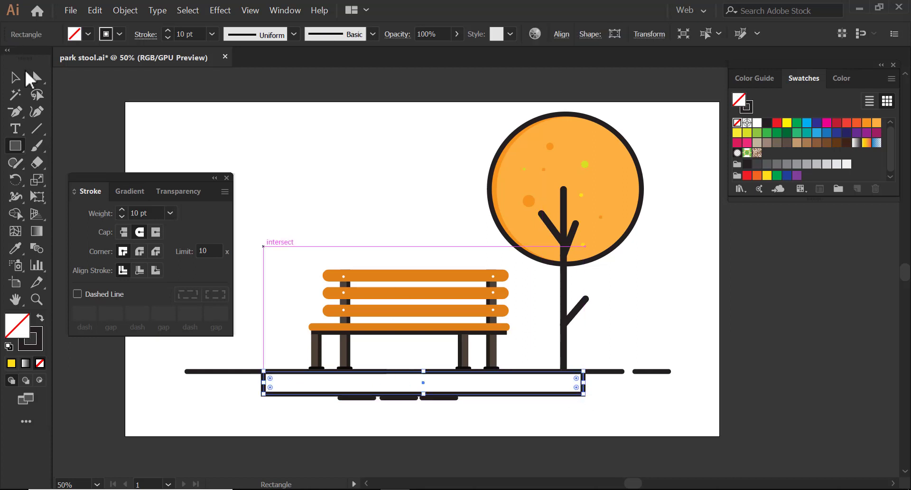
pyautogui.moveTo(270, 379); pyautogui.dragTo(464, 407)
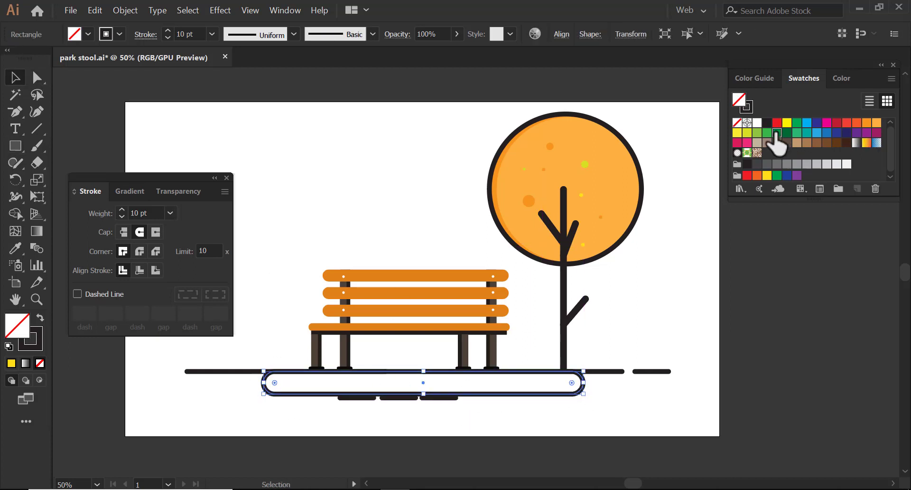
pyautogui.click(777, 132)
pyautogui.click(767, 133)
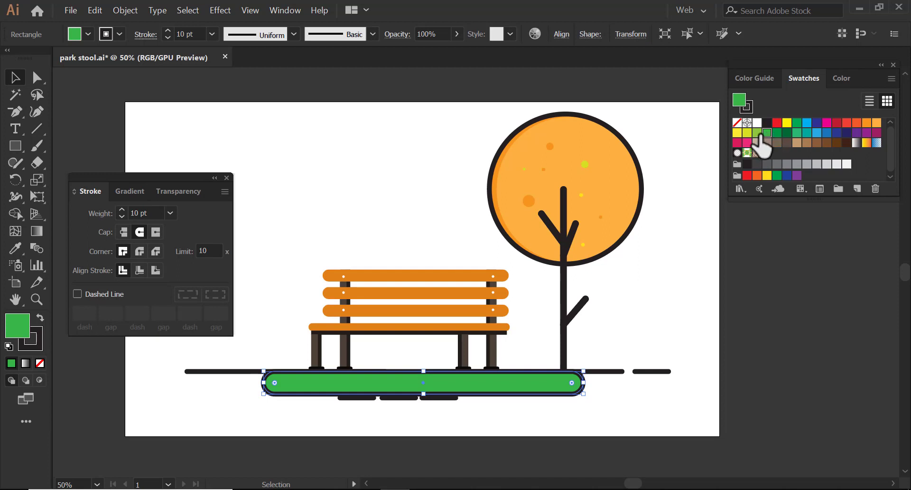
pyautogui.click(757, 133)
pyautogui.click(119, 34)
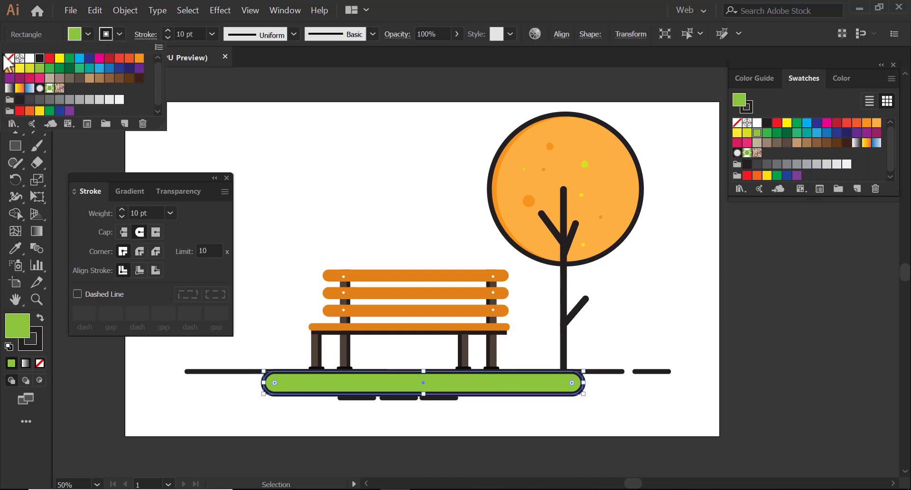
pyautogui.click(10, 61)
# Step: Send the green pill to the back and reorder the ground line, nudging it upward
pyautogui.rightClick(311, 387)
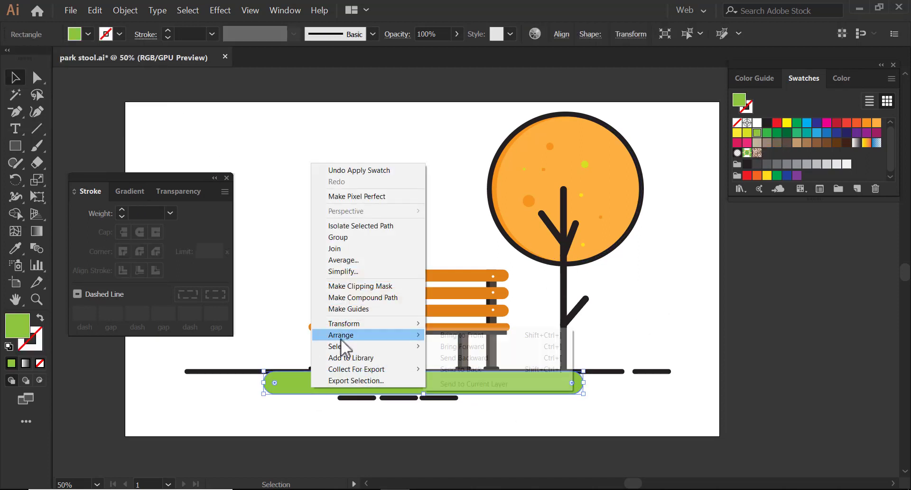
pyautogui.click(460, 376)
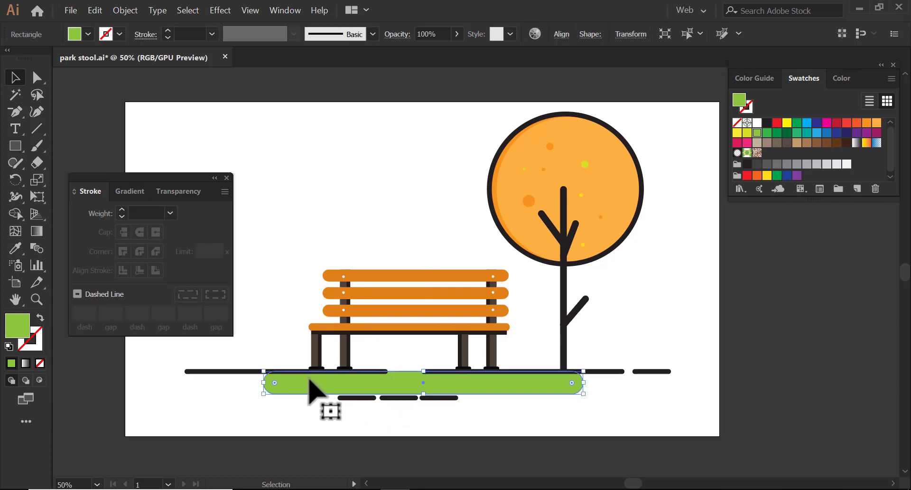
pyautogui.click(243, 372)
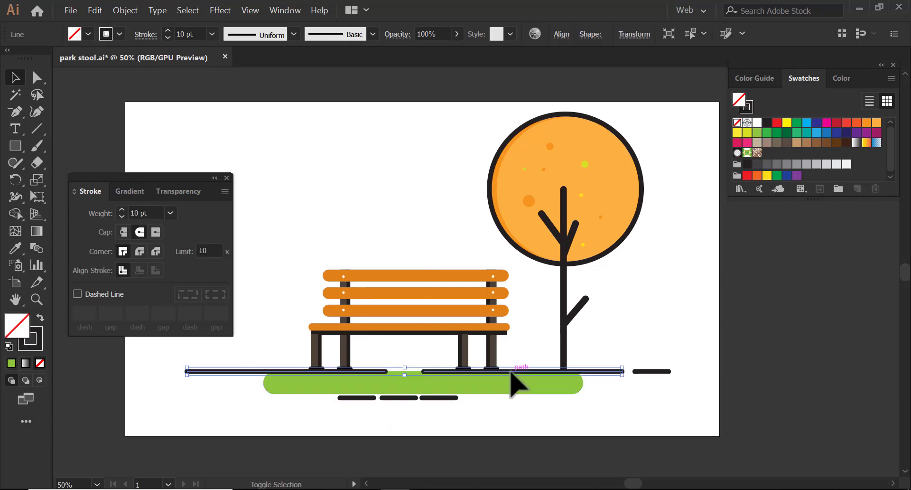
pyautogui.click(125, 10)
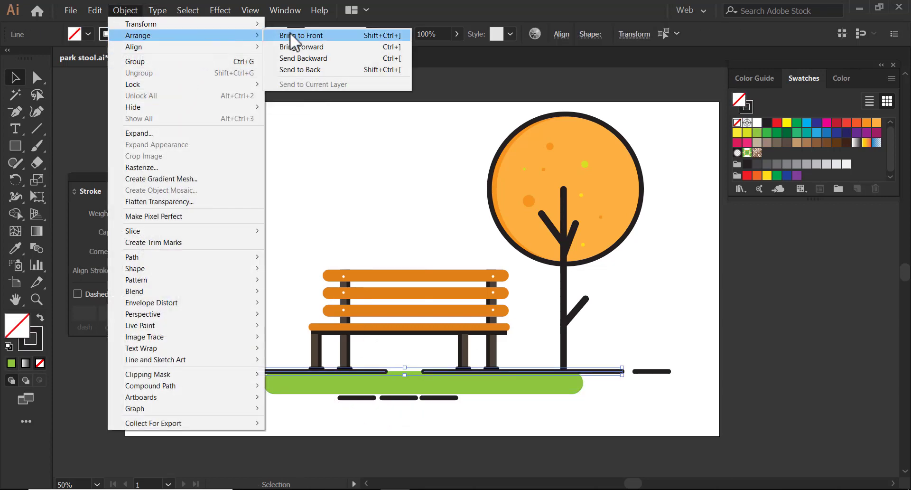
pyautogui.click(304, 70)
pyautogui.hotkey('shift', 'Up')
pyautogui.hotkey('shift', 'Up')
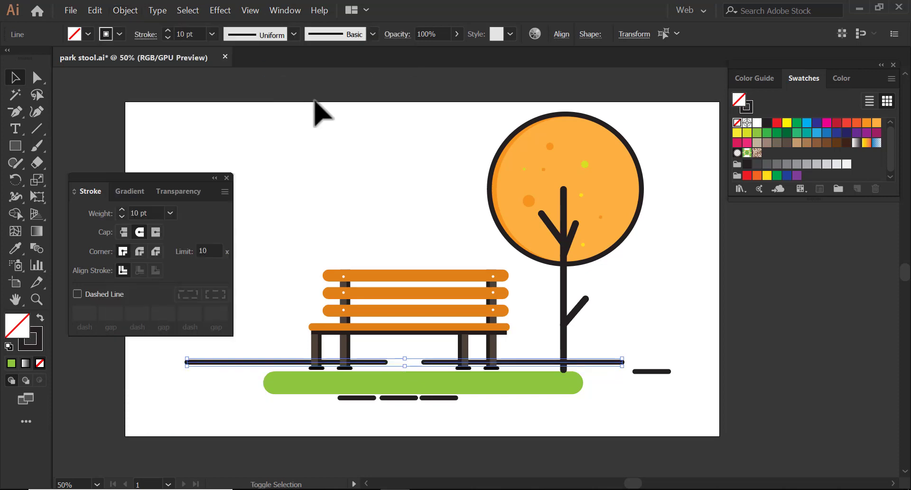
pyautogui.hotkey('shift', 'Up')
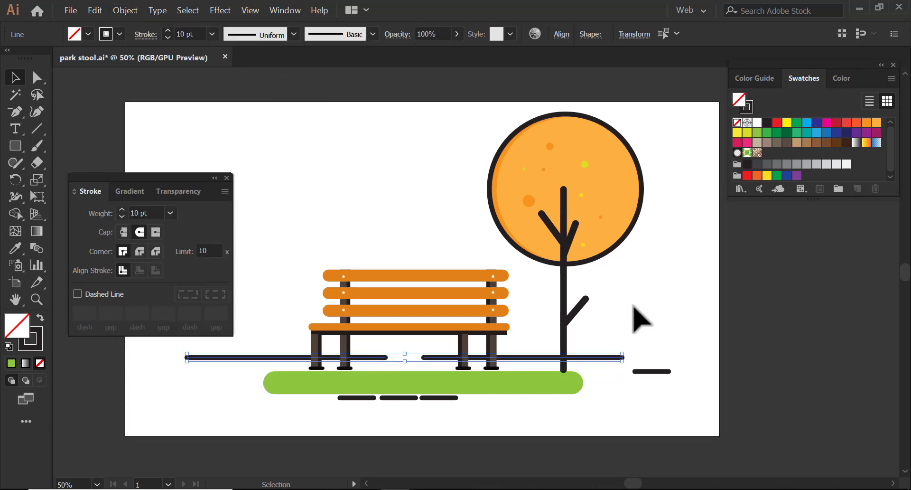
# Step: Move the bench down onto the grass and nudge the ground line down to its feet
pyautogui.moveTo(408, 329); pyautogui.dragTo(417, 344)
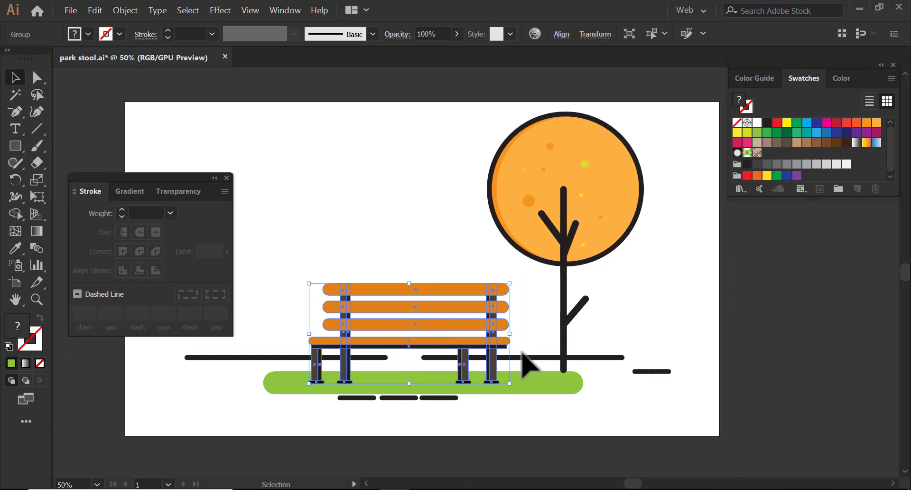
pyautogui.click(292, 357)
pyautogui.hotkey('shift', 'Down')
pyautogui.hotkey('shift', 'Down')
pyautogui.hotkey('shift', 'Down')
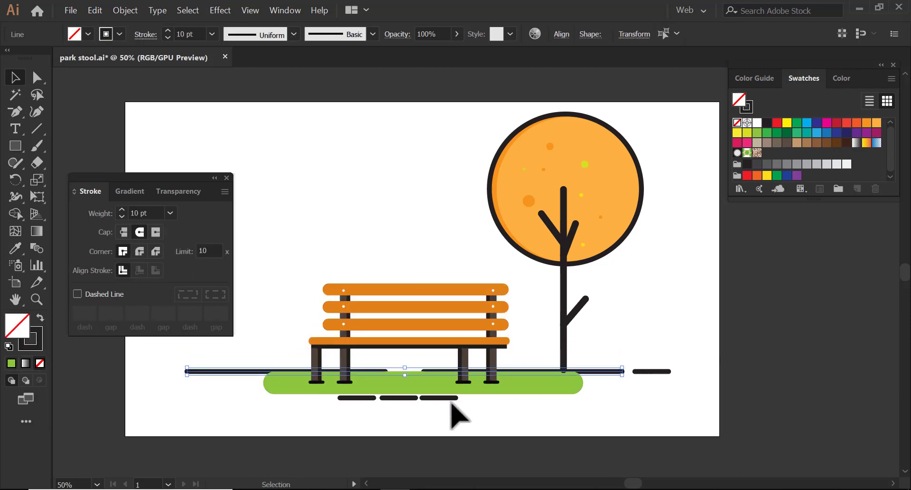
pyautogui.press('a')
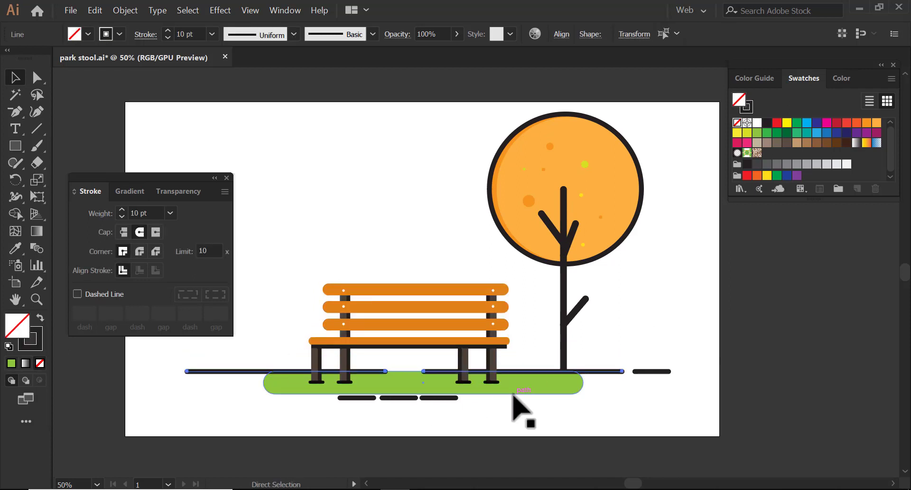
pyautogui.press('v')
pyautogui.click(630, 423)
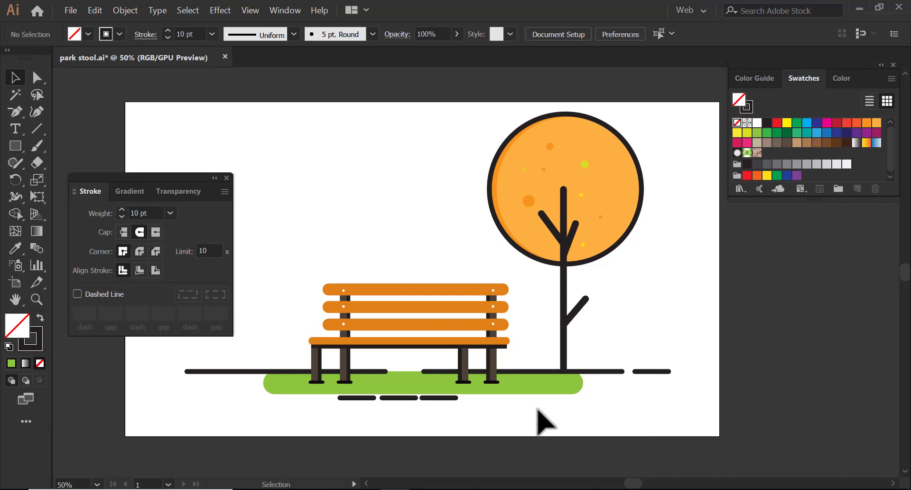
# Step: Check the grass strip and the three short dashes, and close the Stroke panel
pyautogui.click(470, 387)
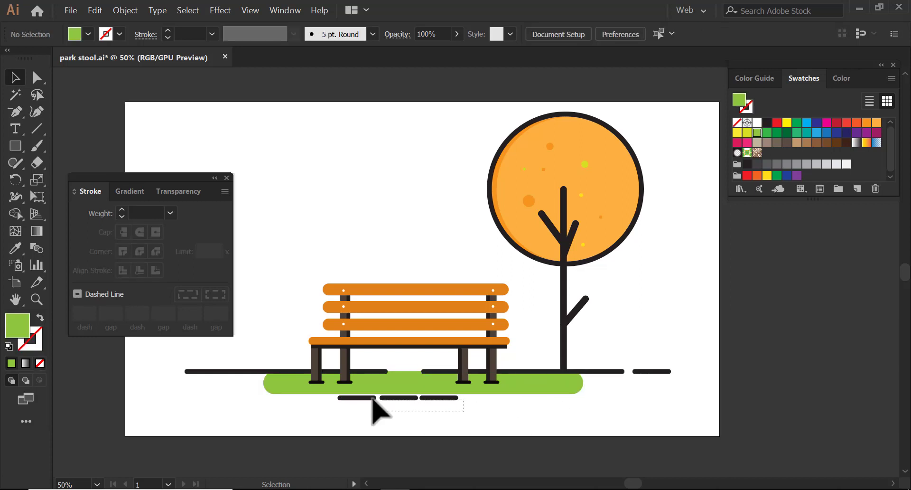
pyautogui.moveTo(369, 397); pyautogui.dragTo(400, 406)
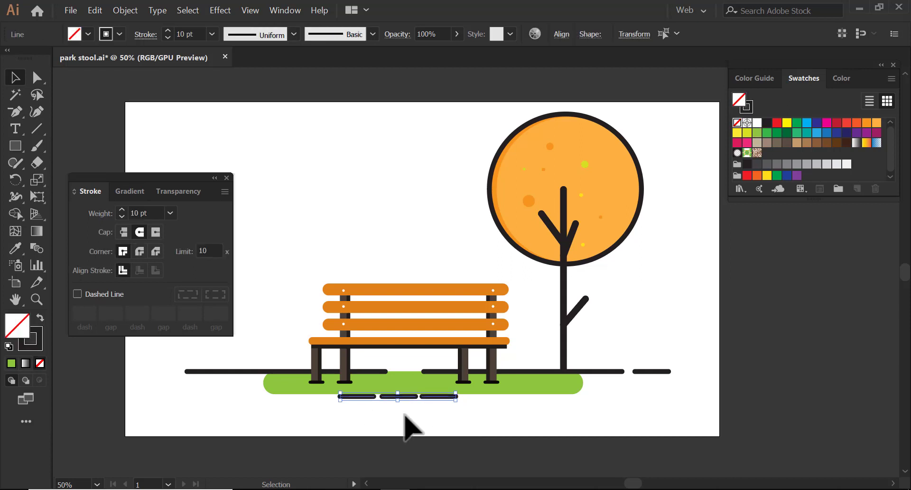
pyautogui.click(405, 414)
pyautogui.moveTo(413, 189); pyautogui.dragTo(434, 210)
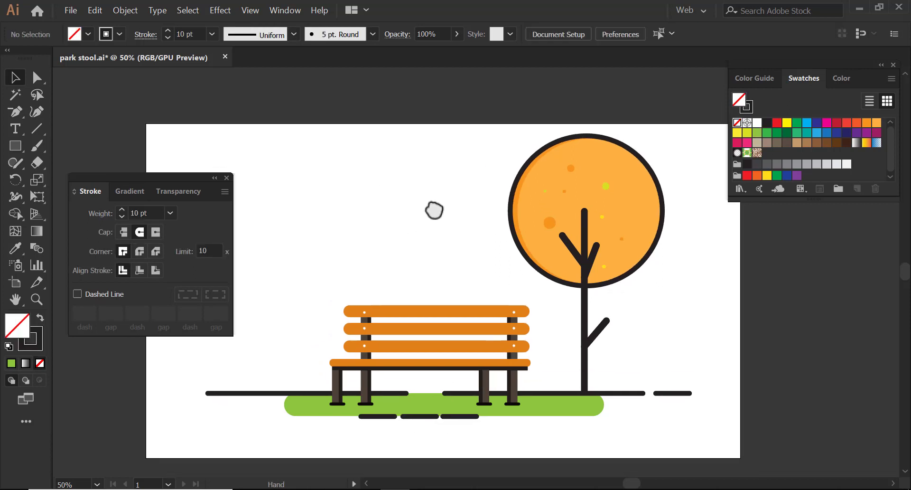
pyautogui.click(226, 177)
pyautogui.moveTo(563, 293); pyautogui.dragTo(514, 298)
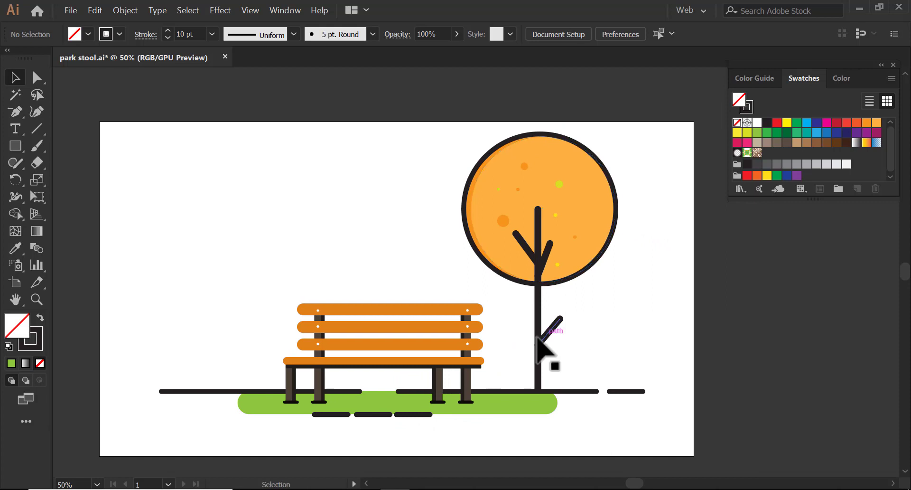
# Step: Draw a long pill above the bench plus two resized copies stacked below, reaching the ground line
pyautogui.moveTo(143, 184); pyautogui.dragTo(402, 242)
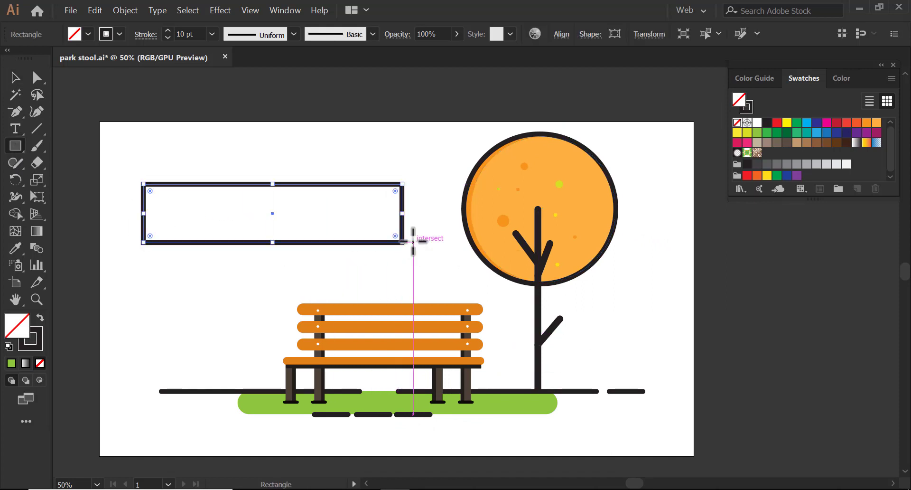
pyautogui.moveTo(408, 215); pyautogui.dragTo(489, 214)
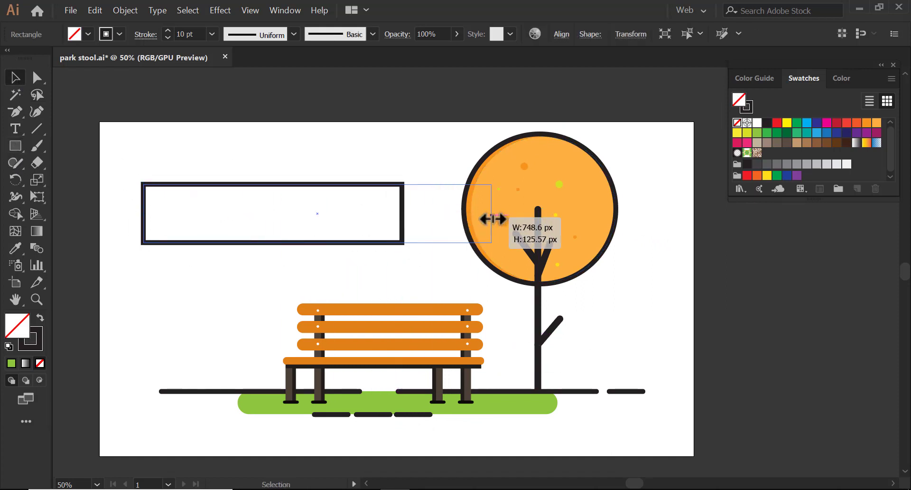
pyautogui.moveTo(147, 198); pyautogui.dragTo(224, 228)
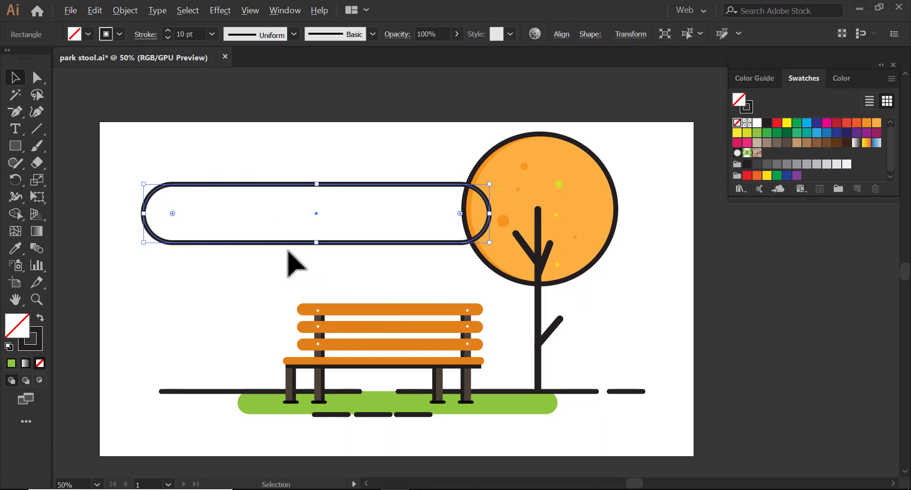
pyautogui.moveTo(302, 242); pyautogui.dragTo(330, 303)
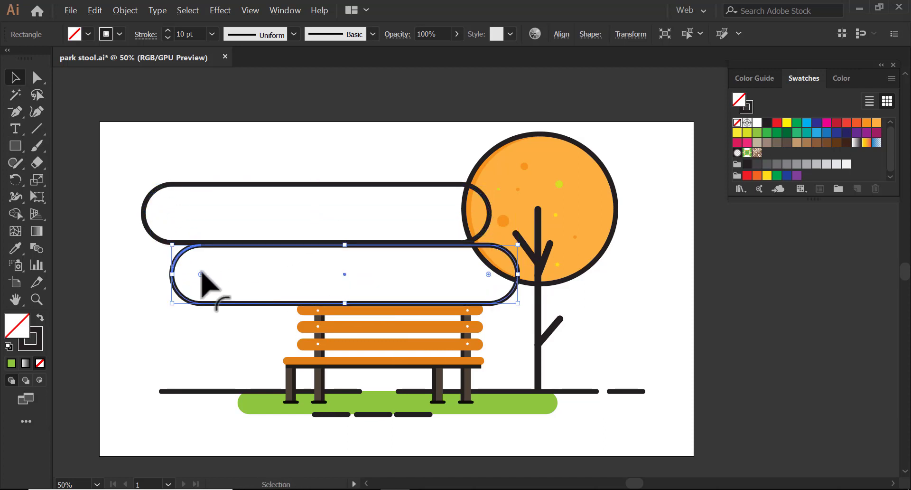
pyautogui.moveTo(201, 273); pyautogui.dragTo(189, 274)
pyautogui.moveTo(517, 274); pyautogui.dragTo(632, 274)
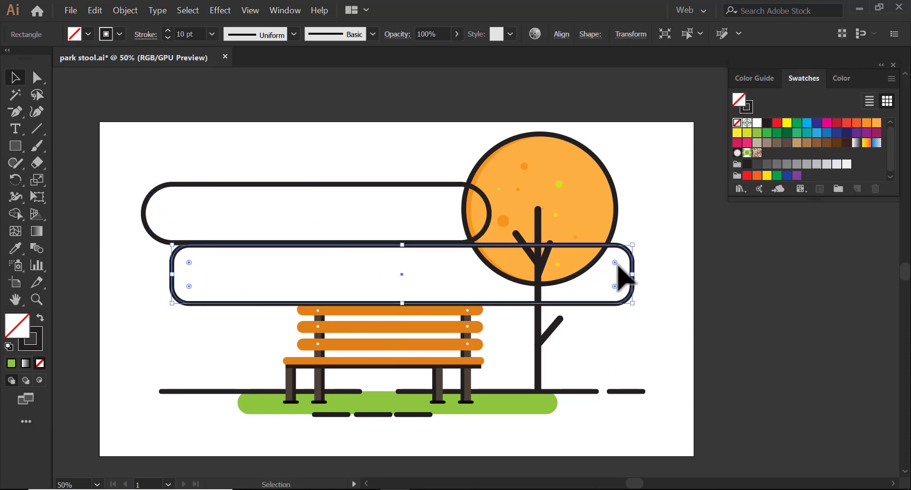
pyautogui.moveTo(402, 303); pyautogui.dragTo(419, 286)
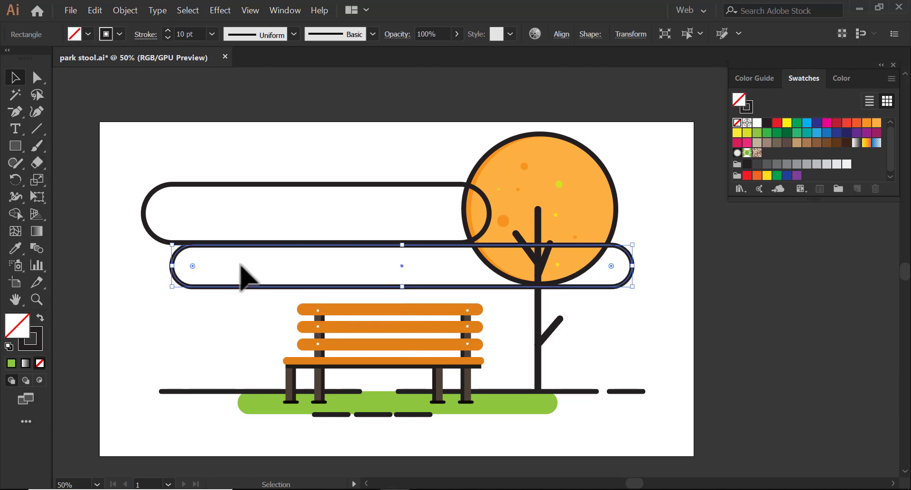
pyautogui.moveTo(243, 288)
pyautogui.mouseDown()
pyautogui.moveTo(203, 332)
pyautogui.moveTo(276, 370)
pyautogui.mouseUp()
pyautogui.moveTo(399, 373); pyautogui.dragTo(399, 391)
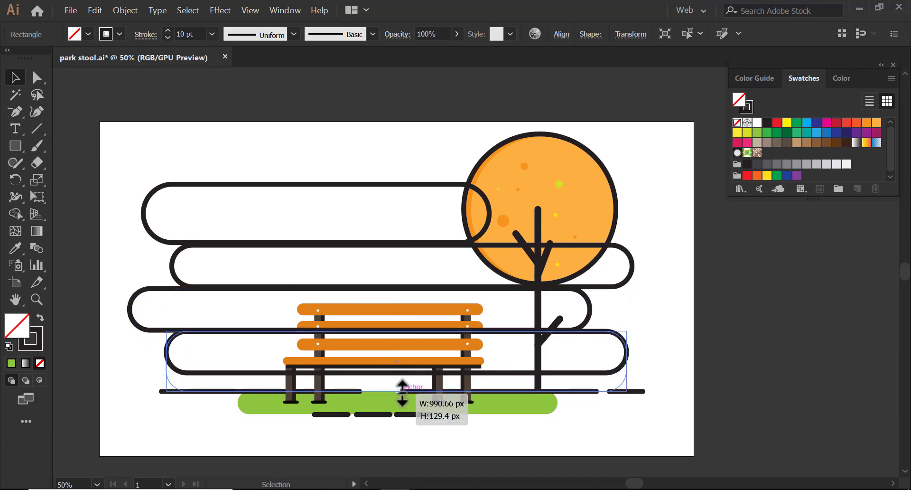
pyautogui.click(179, 423)
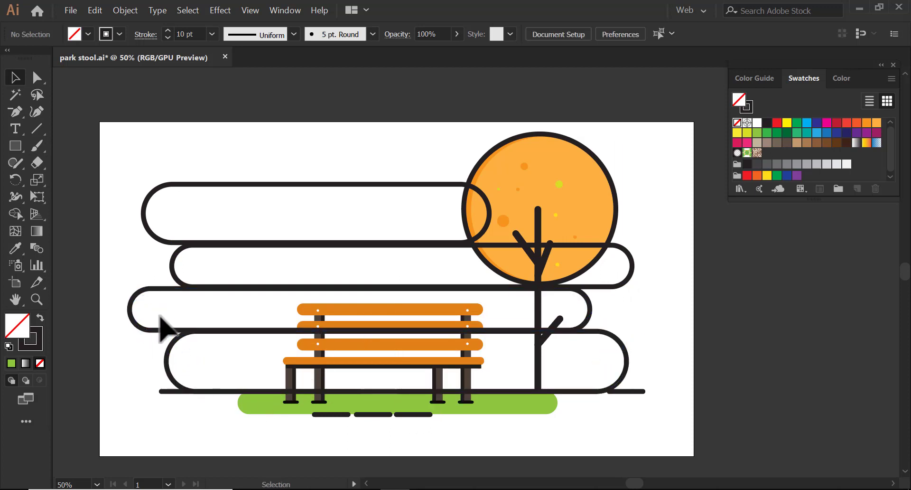
# Step: Add two small pills, one right of the tree and one near the top-left corner
pyautogui.press('alt')
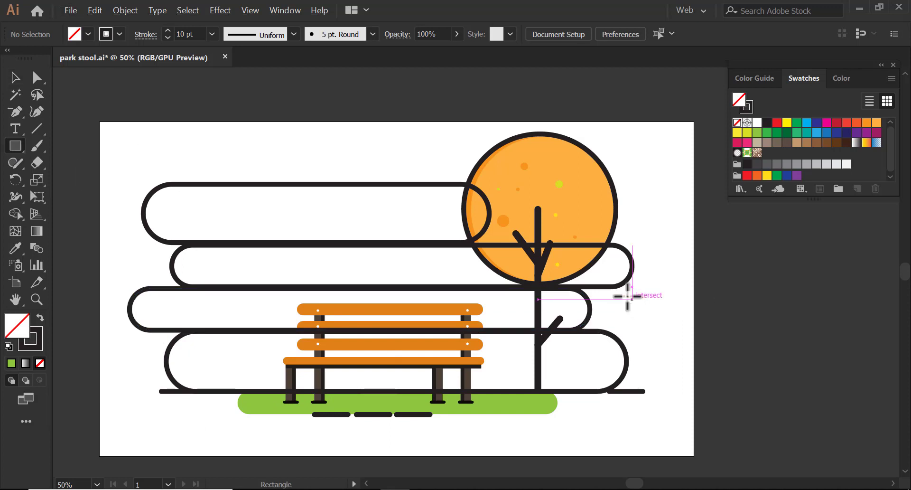
pyautogui.moveTo(627, 296); pyautogui.dragTo(688, 327)
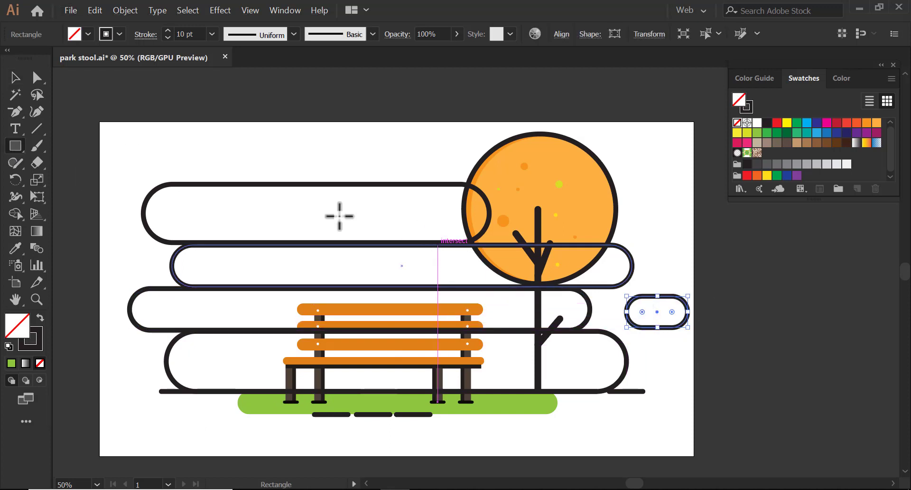
pyautogui.moveTo(128, 152); pyautogui.dragTo(143, 163)
pyautogui.press('v')
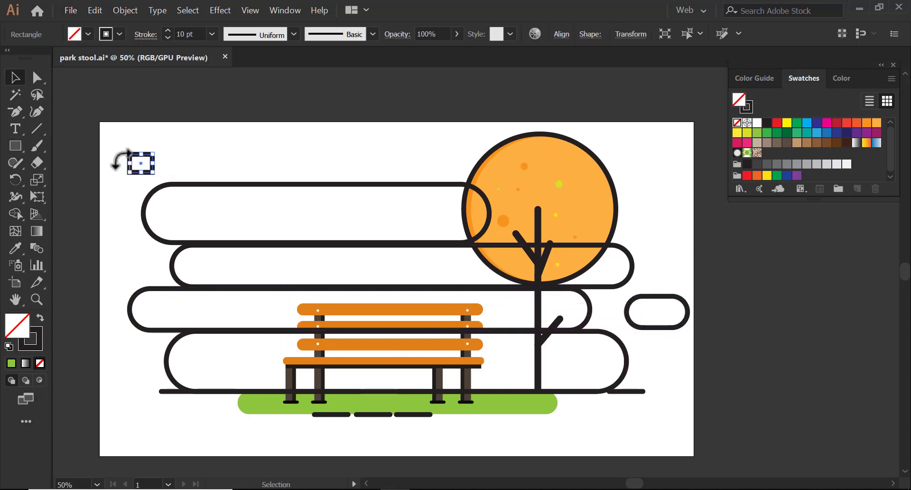
pyautogui.hotkey('ctrl', '1')
pyautogui.moveTo(458, 262); pyautogui.dragTo(512, 299)
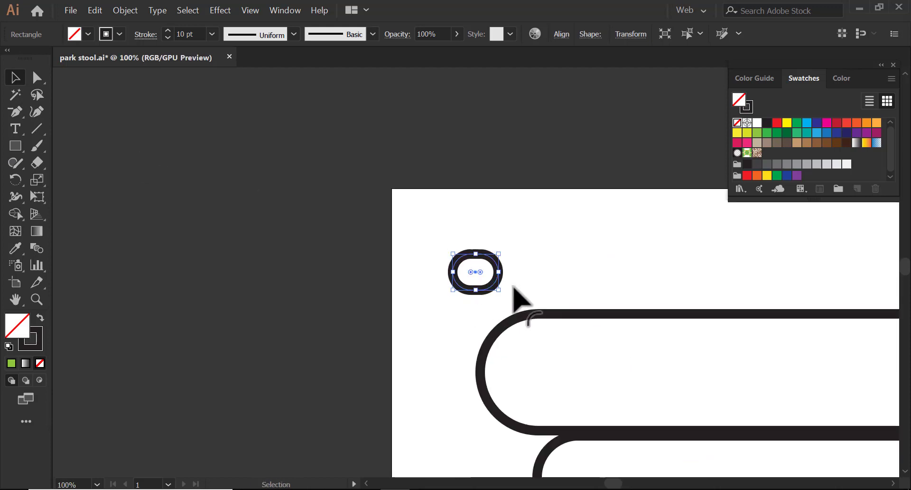
pyautogui.hotkey('ctrl', '-')
pyautogui.hotkey('ctrl', '-')
pyautogui.hotkey('ctrl', '-')
pyautogui.click(569, 280)
pyautogui.moveTo(570, 280)
pyautogui.mouseDown()
pyautogui.moveTo(512, 237)
pyautogui.moveTo(416, 207)
pyautogui.mouseUp()
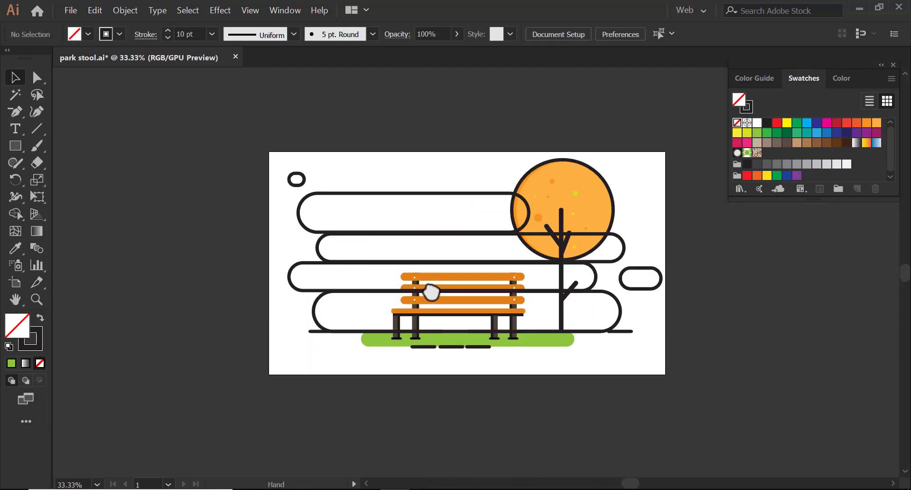
pyautogui.moveTo(353, 307); pyautogui.dragTo(355, 308)
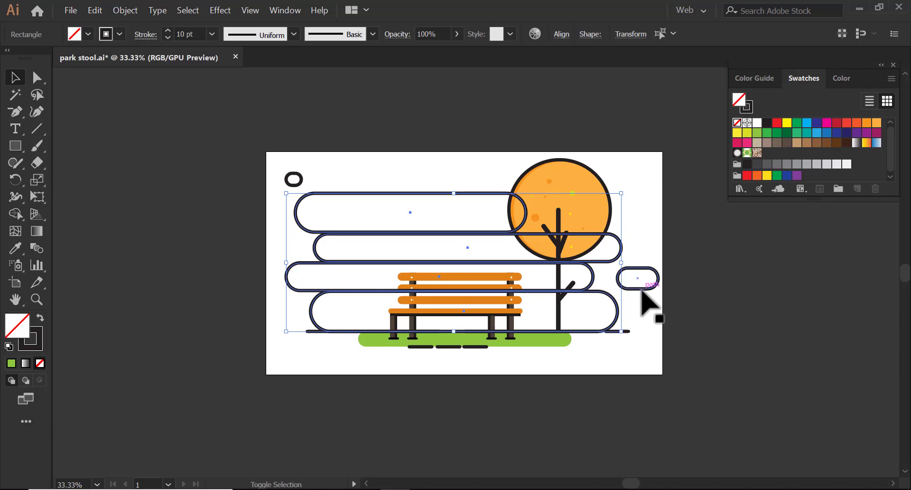
# Step: Fill the selected long bars and small ovals bright cyan
pyautogui.keyDown('shift'); pyautogui.click(302, 178); pyautogui.keyUp('shift')
pyautogui.click(817, 132)
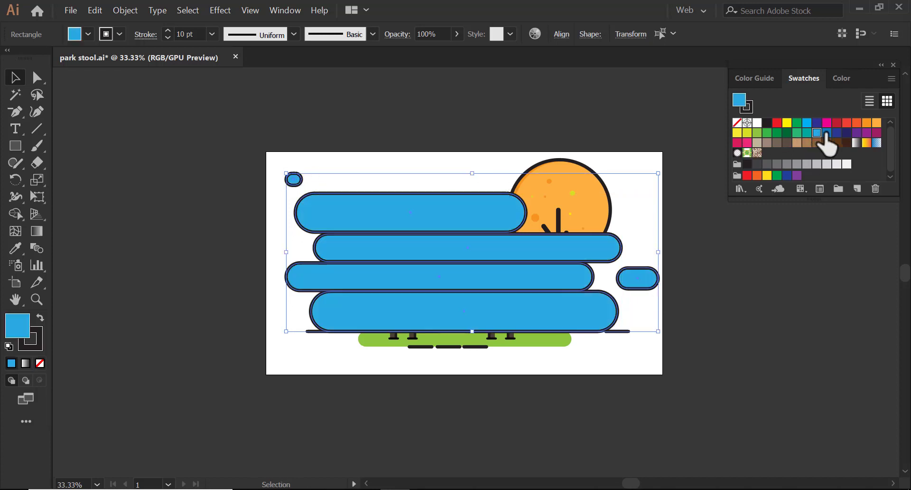
pyautogui.click(807, 124)
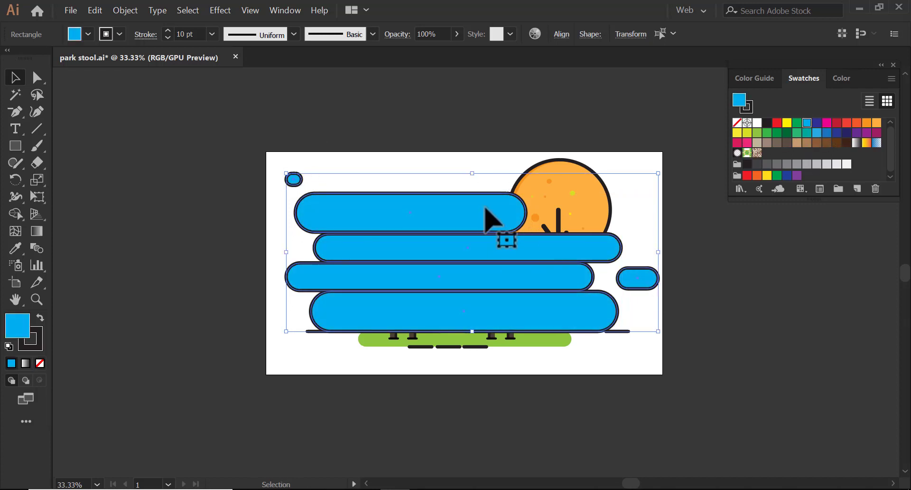
# Step: Show the Pathfinder panel beside the artwork and ungroup the blue shapes
pyautogui.click(278, 14)
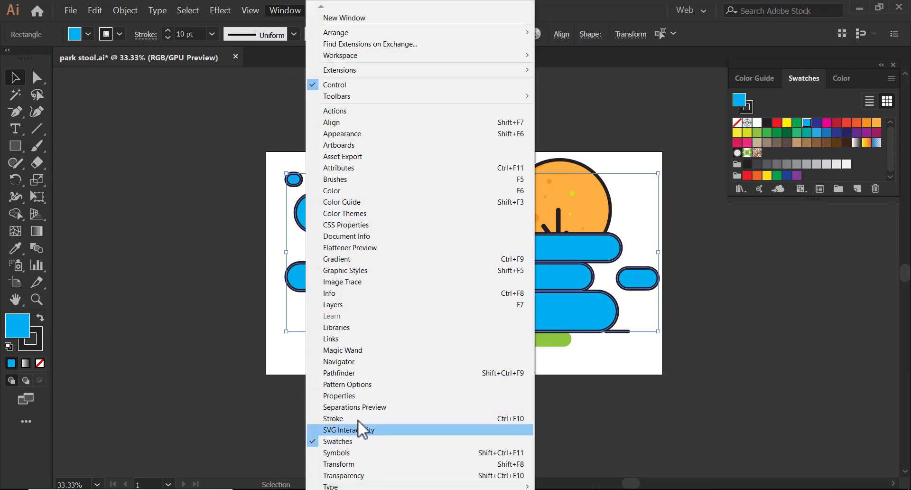
pyautogui.click(357, 372)
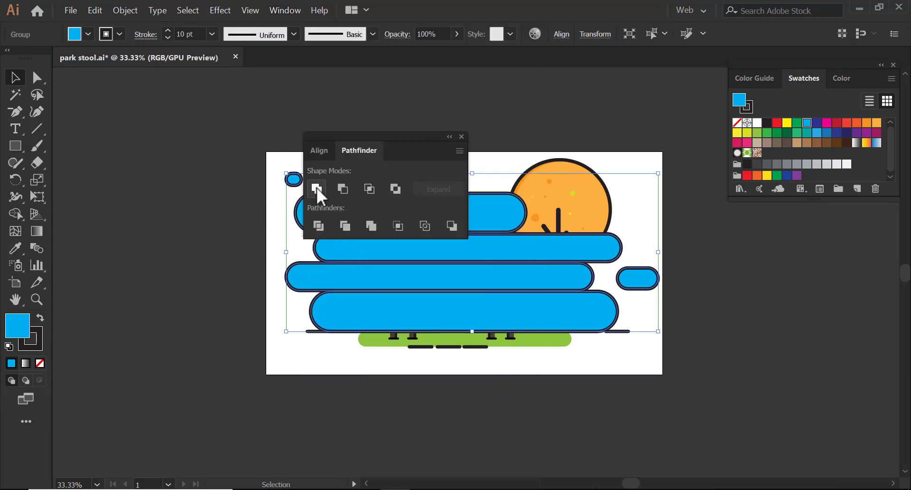
pyautogui.moveTo(364, 151); pyautogui.dragTo(791, 294)
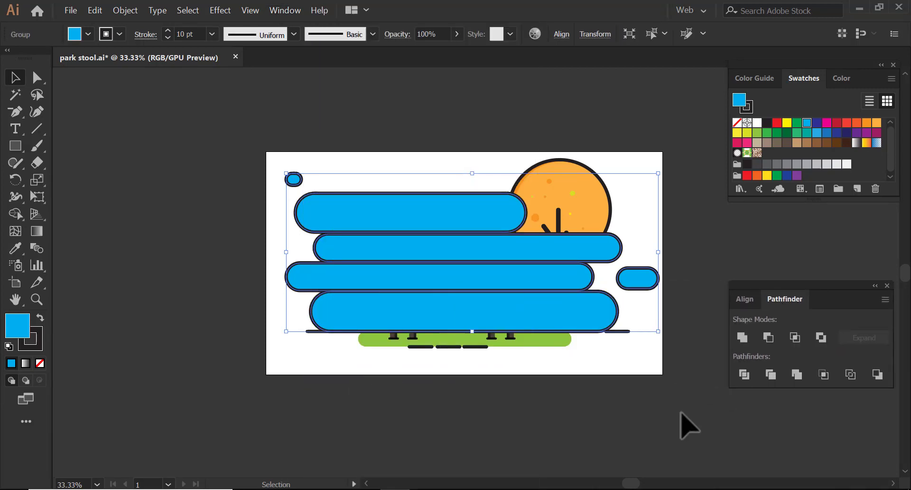
pyautogui.rightClick(604, 293)
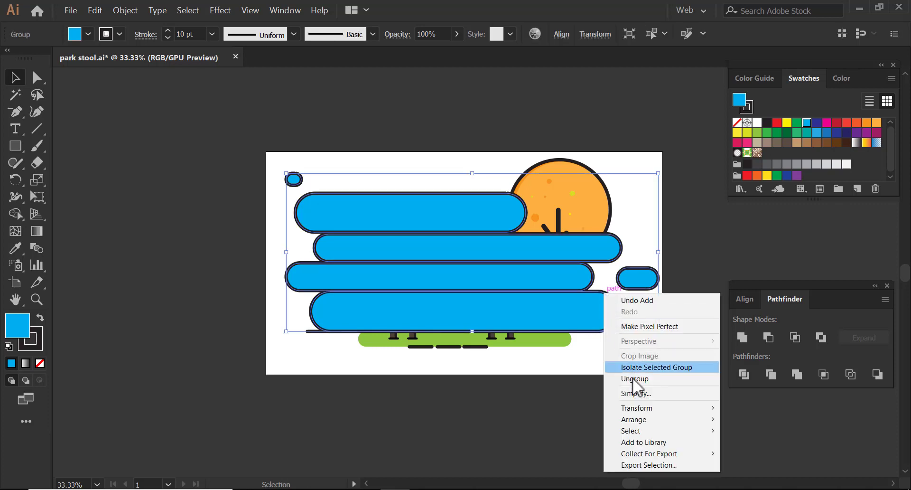
pyautogui.click(634, 380)
pyautogui.click(607, 308)
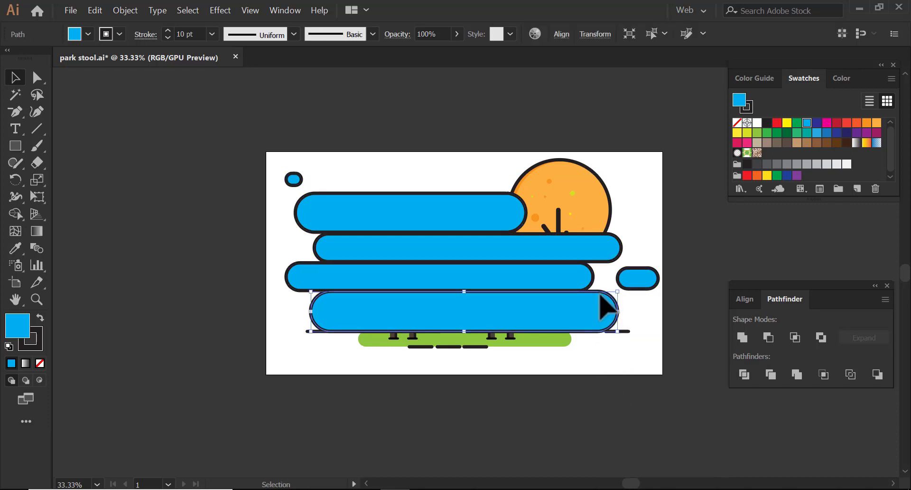
# Step: Nudge the top and bottom bars to overlap, then unite all four into one cloud
pyautogui.moveTo(600, 297); pyautogui.dragTo(595, 292)
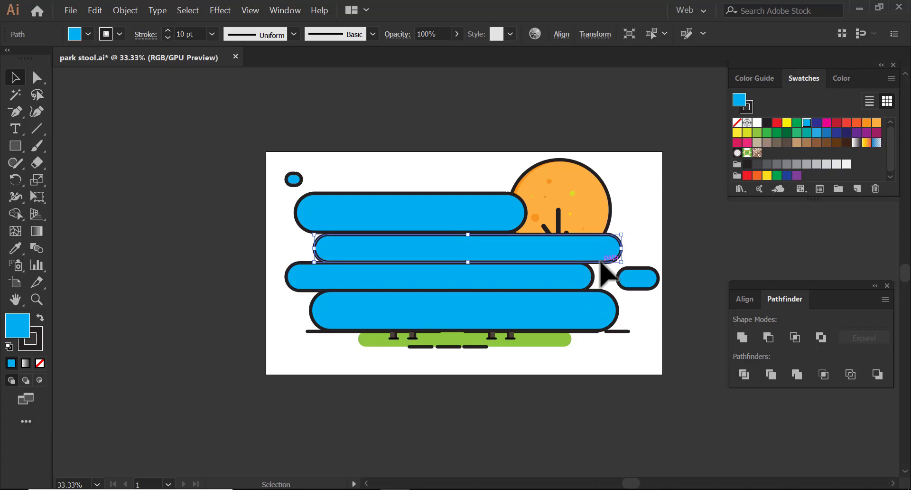
pyautogui.click(517, 229)
pyautogui.press('Down')
pyautogui.press('Down')
pyautogui.press('Down')
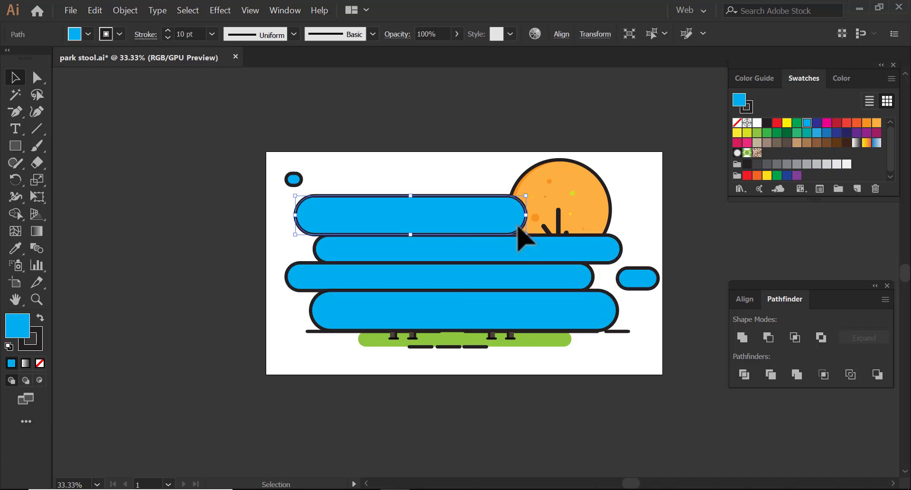
pyautogui.press('Down')
pyautogui.press('Down')
pyautogui.press('Down')
pyautogui.moveTo(328, 329); pyautogui.dragTo(327, 331)
pyautogui.click(742, 337)
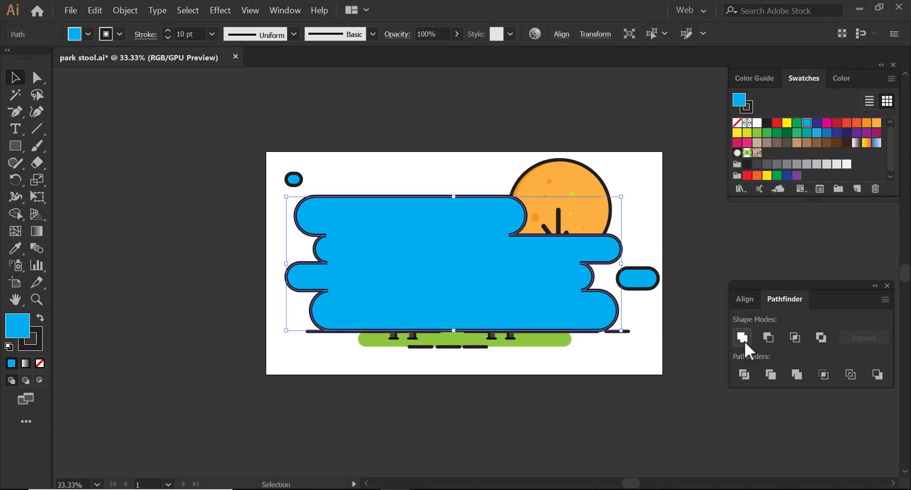
# Step: Remove the cloud's outline and send it behind the bench and tree
pyautogui.click(119, 34)
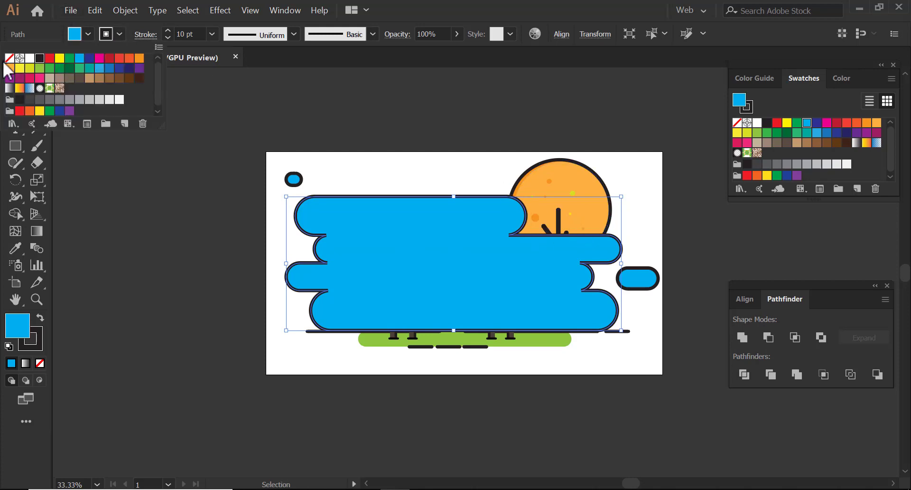
pyautogui.click(8, 60)
pyautogui.rightClick(349, 265)
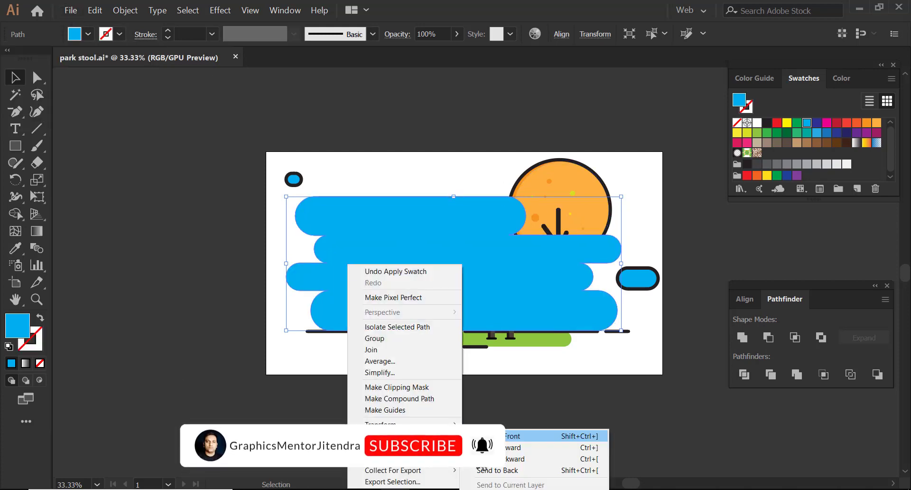
pyautogui.click(522, 462)
# Step: Change the cloud's fill to a lighter blue
pyautogui.doubleClick(17, 325)
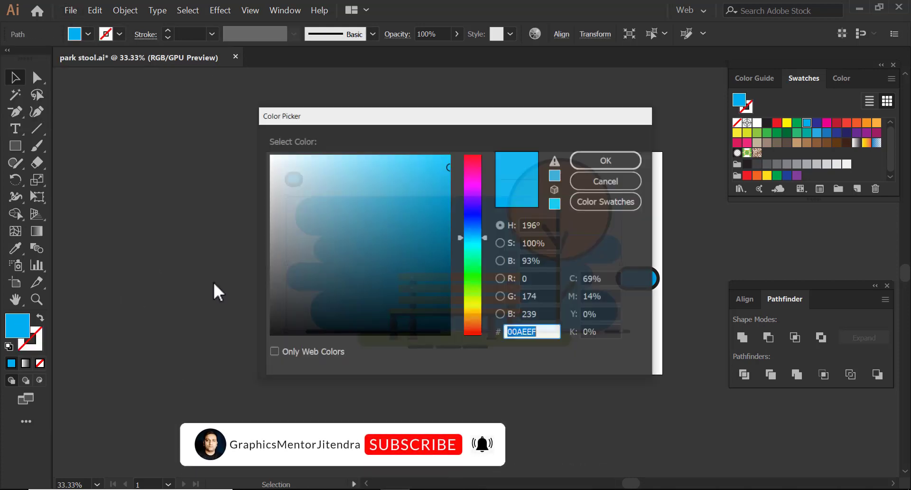
pyautogui.click(360, 146)
pyautogui.click(600, 163)
pyautogui.click(151, 283)
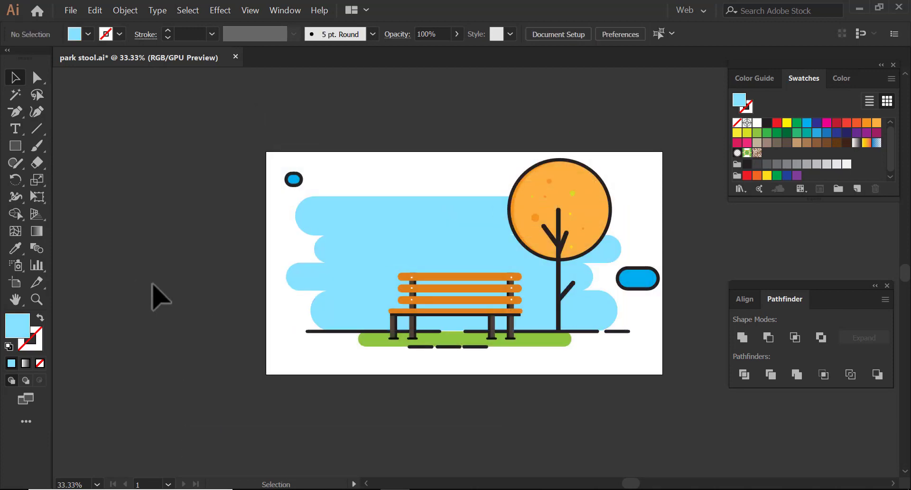
# Step: Copy the cloud's light-blue style onto both small ovals with the Eyedropper
pyautogui.click(622, 292)
pyautogui.press('i')
pyautogui.click(389, 285)
pyautogui.press('v')
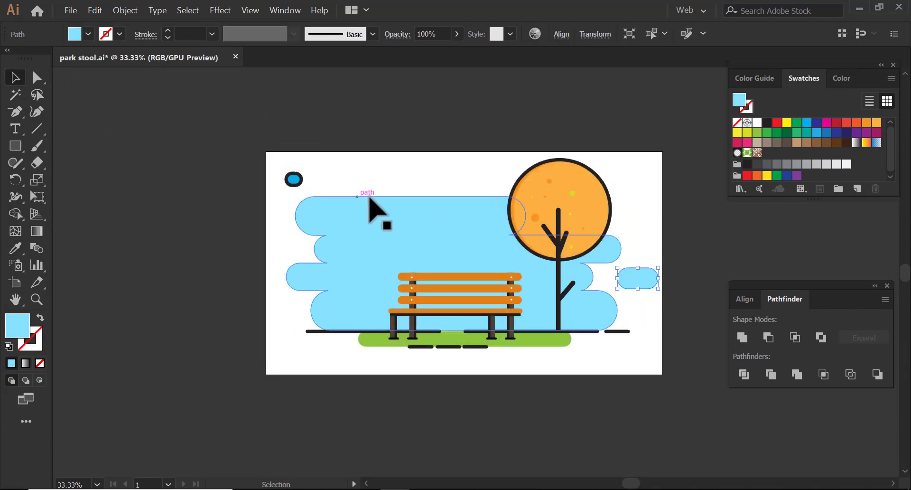
pyautogui.click(295, 179)
pyautogui.press('i')
pyautogui.click(397, 219)
pyautogui.click(15, 77)
# Step: Duplicate the small light-blue oval as dots across the upper sky, left edge, and right side
pyautogui.click(284, 219)
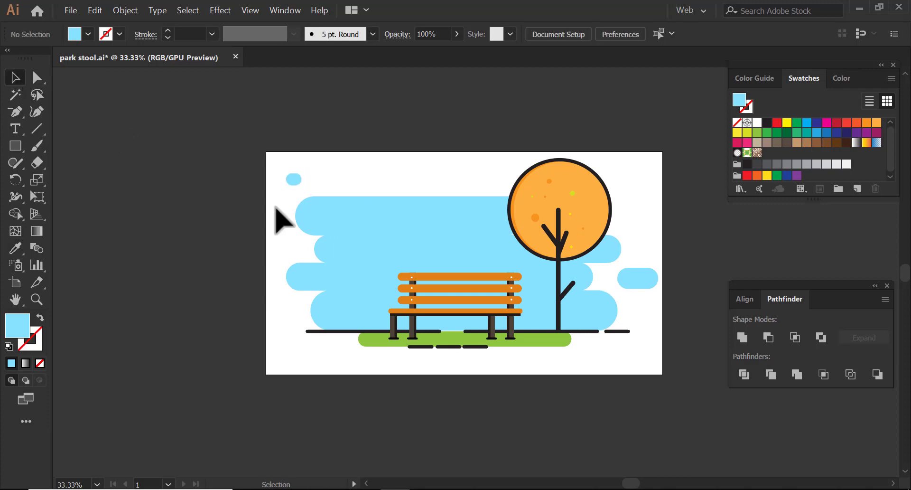
pyautogui.keyDown('alt'); pyautogui.moveTo(294, 180); pyautogui.dragTo(354, 175); pyautogui.keyUp('alt')
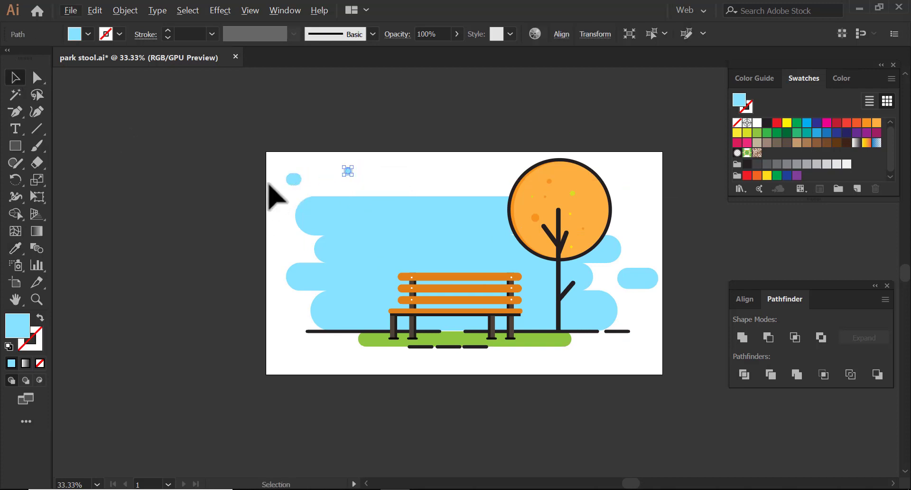
pyautogui.keyDown('alt'); pyautogui.moveTo(292, 181); pyautogui.dragTo(477, 179); pyautogui.keyUp('alt')
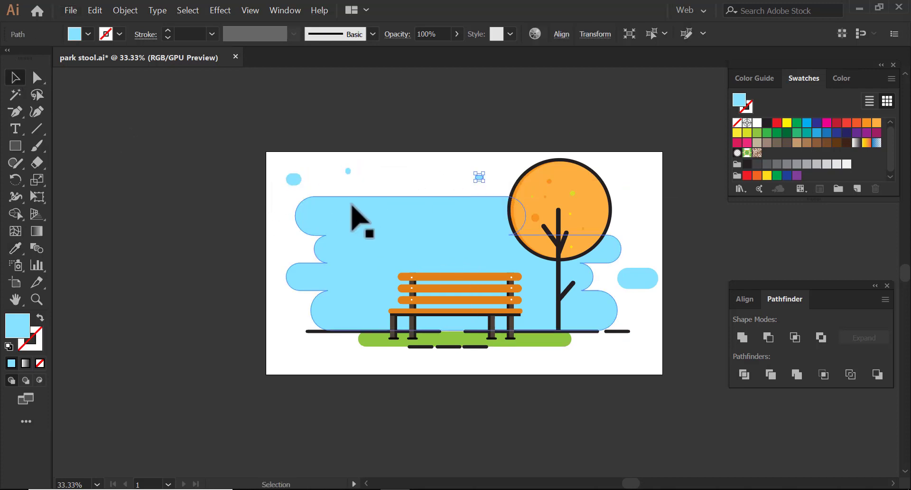
pyautogui.click(339, 169)
pyautogui.moveTo(294, 179)
pyautogui.keyDown('alt'); pyautogui.mouseDown()
pyautogui.moveTo(285, 327)
pyautogui.moveTo(256, 335)
pyautogui.moveTo(278, 325)
pyautogui.mouseUp(); pyautogui.keyUp('alt')
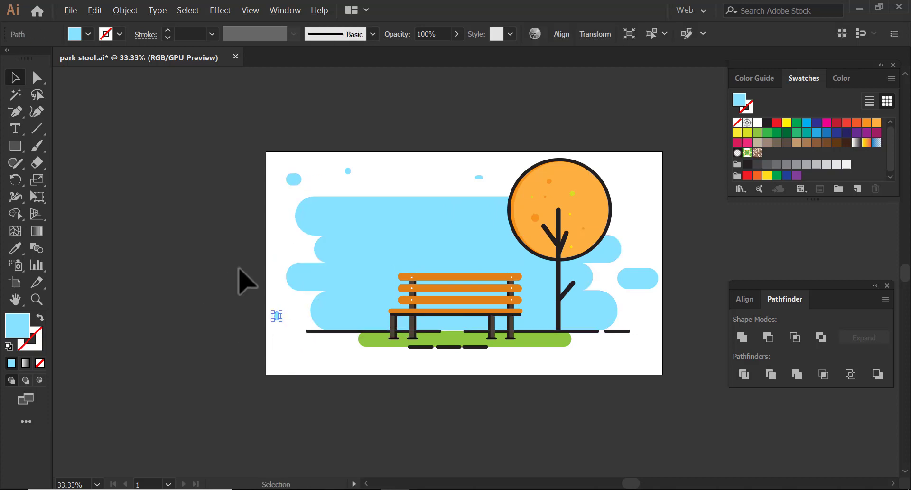
pyautogui.click(313, 183)
pyautogui.moveTo(293, 179)
pyautogui.keyDown('alt'); pyautogui.mouseDown()
pyautogui.moveTo(634, 212)
pyautogui.moveTo(645, 162)
pyautogui.mouseUp(); pyautogui.keyUp('alt')
pyautogui.keyDown('alt'); pyautogui.moveTo(349, 170); pyautogui.dragTo(635, 316); pyautogui.keyUp('alt')
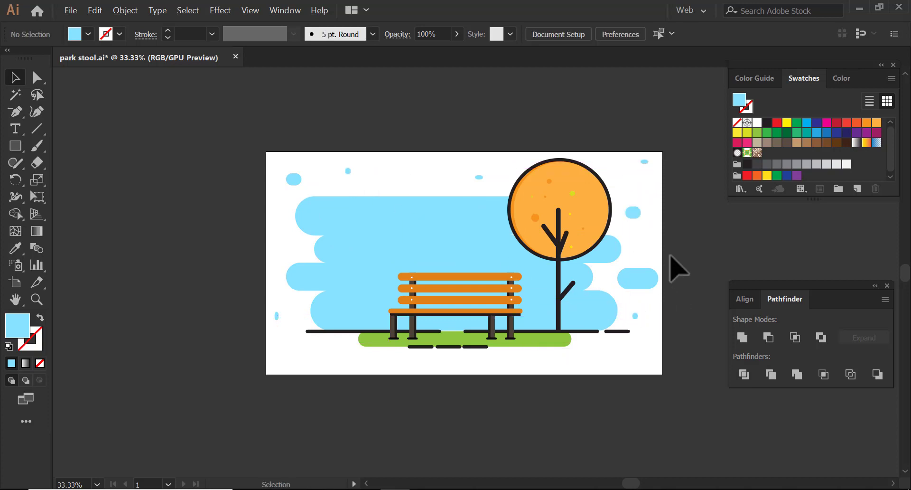
pyautogui.scroll(1, 462, 234)
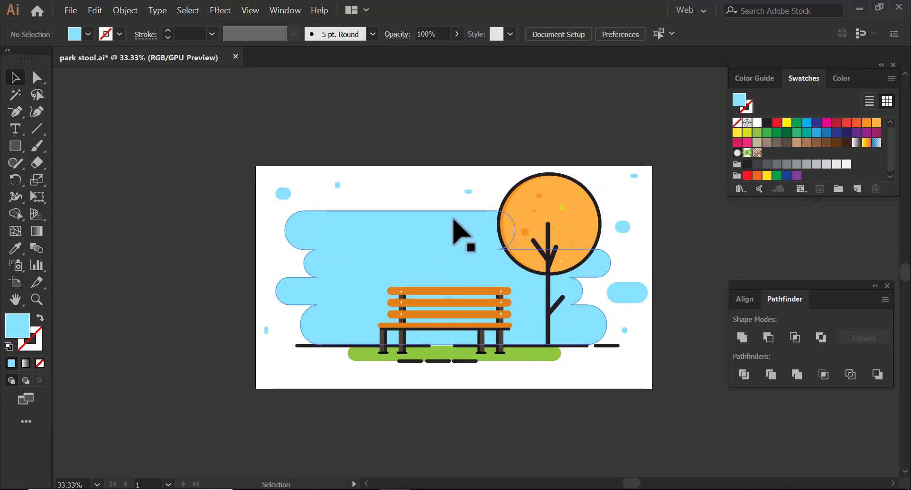
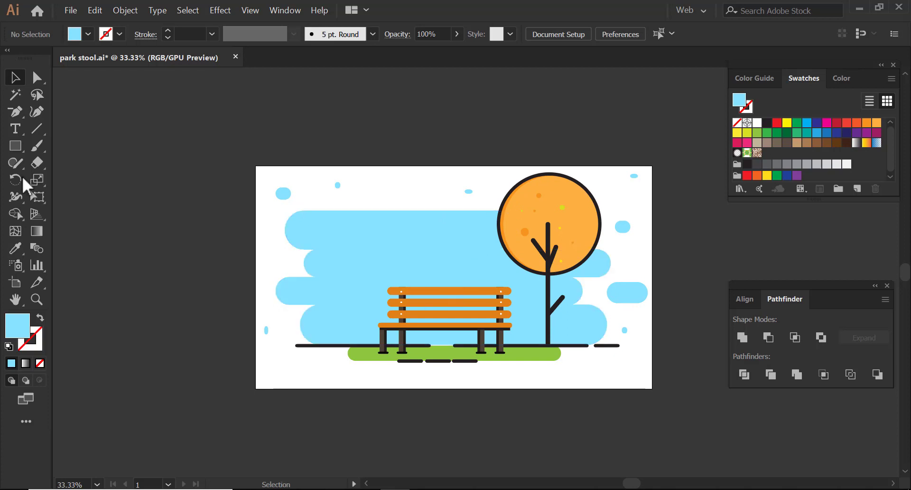
# Step: Draw a small light-blue circle above the artboard and a larger one overlapping it
pyautogui.moveTo(18, 145); pyautogui.dragTo(74, 178)
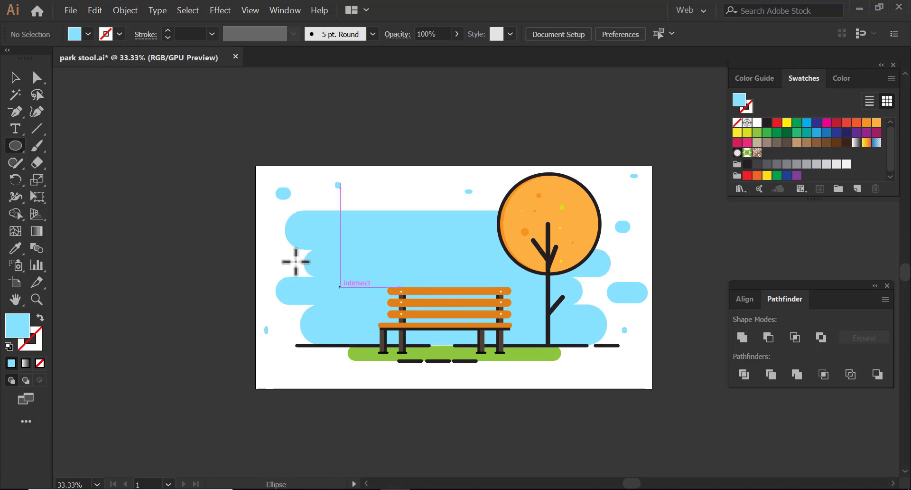
pyautogui.scroll(5, 341, 242)
pyautogui.moveTo(203, 173); pyautogui.dragTo(277, 246)
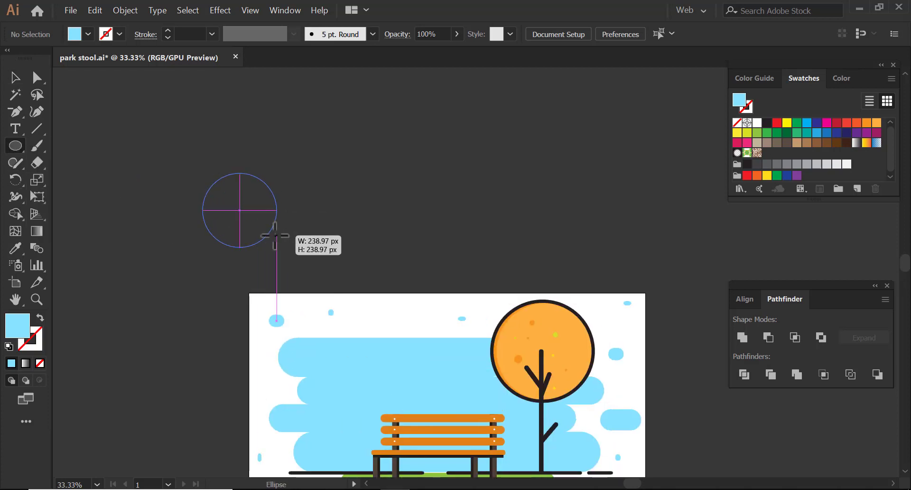
pyautogui.moveTo(332, 226); pyautogui.dragTo(225, 120)
pyautogui.press('v')
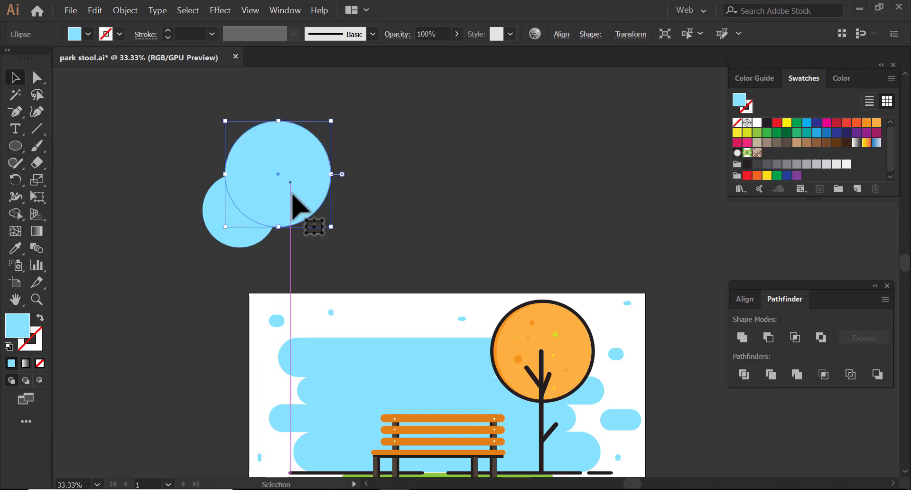
pyautogui.moveTo(296, 182); pyautogui.dragTo(314, 213)
# Step: Add a smaller copy of the circle overlapping the big circle's right side
pyautogui.moveTo(228, 219); pyautogui.dragTo(362, 220)
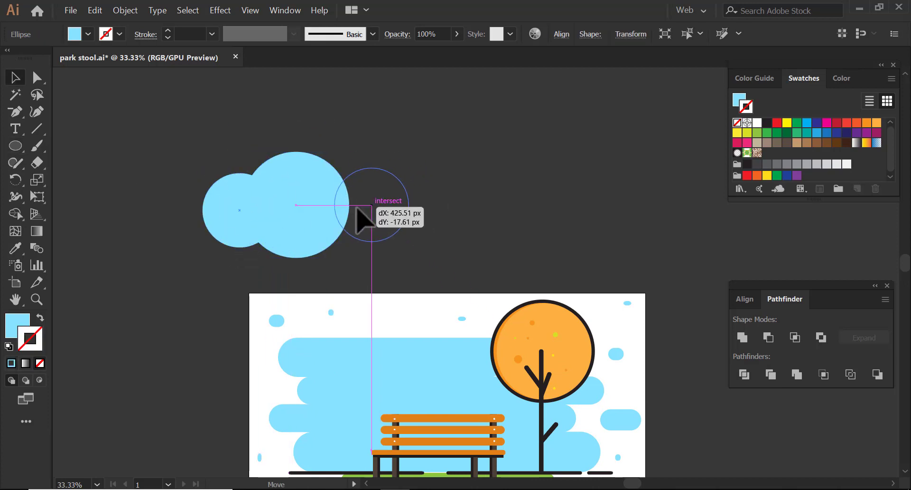
pyautogui.hotkey('ctrl', 'z')
pyautogui.moveTo(299, 187); pyautogui.dragTo(397, 193)
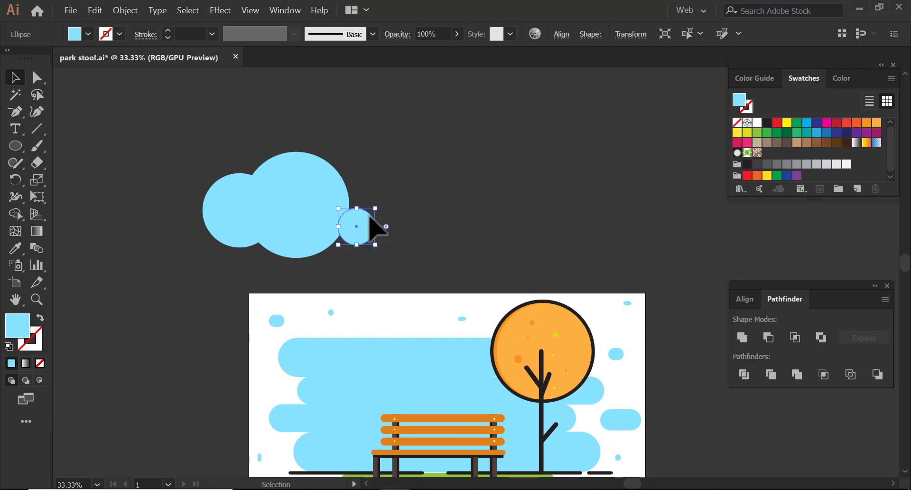
pyautogui.moveTo(451, 162); pyautogui.dragTo(404, 187)
pyautogui.moveTo(378, 221); pyautogui.dragTo(366, 227)
pyautogui.hotkey('ctrl', 'shift', 'a')
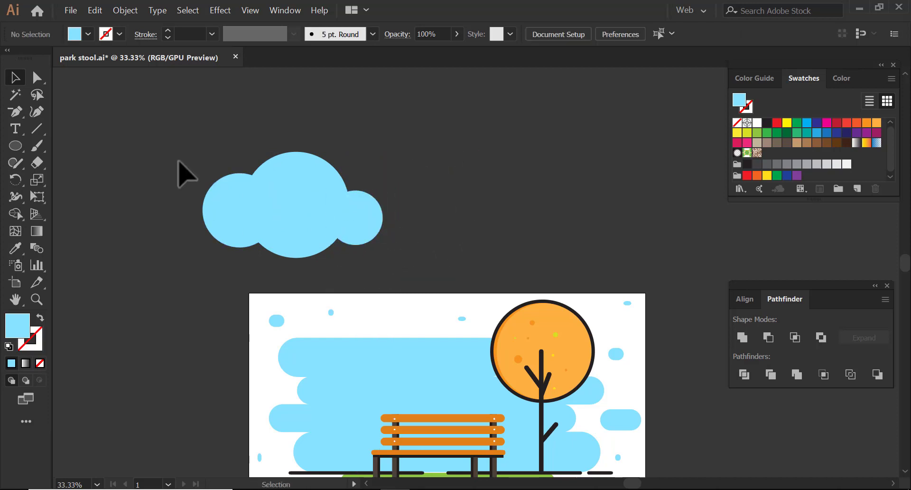
# Step: Select the three cloud circles, then try a copy of the whole cloud and undo it
pyautogui.moveTo(185, 173); pyautogui.dragTo(474, 261)
pyautogui.click(480, 194)
pyautogui.moveTo(345, 223); pyautogui.dragTo(457, 223)
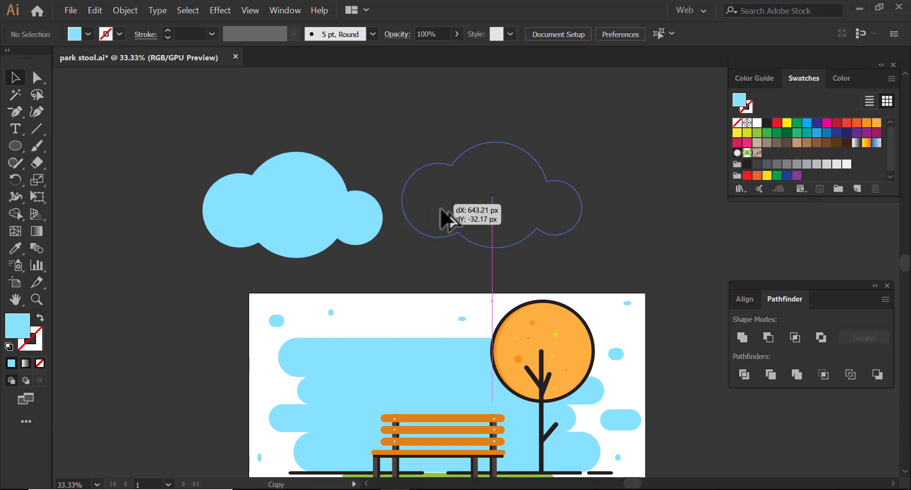
pyautogui.hotkey('ctrl', 'z')
pyautogui.hotkey('ctrl', 'z')
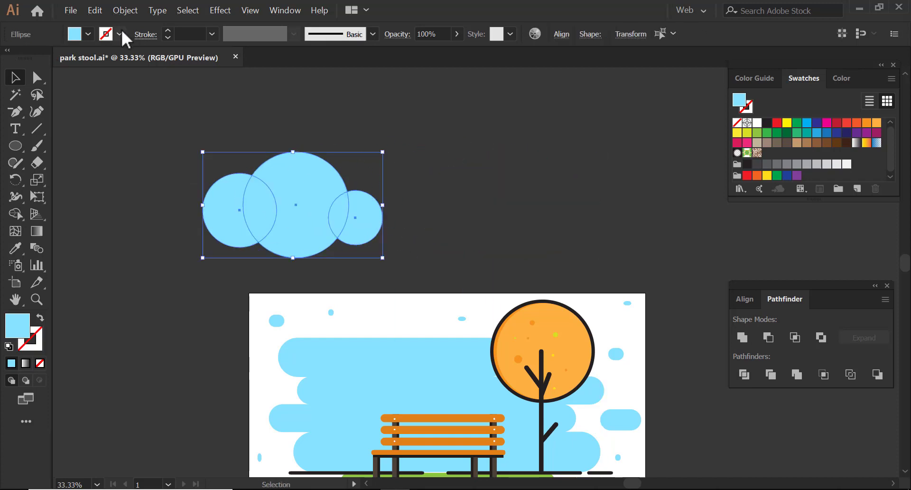
# Step: Give the three circles 10 pt outlines and a bright green 4DFF5A fill
pyautogui.write('10')
pyautogui.press('Return')
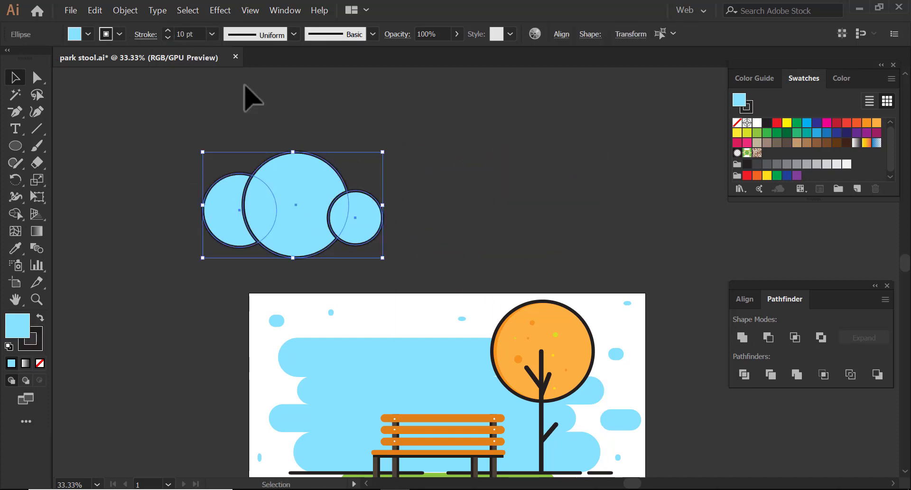
pyautogui.click(767, 132)
pyautogui.doubleClick(19, 328)
pyautogui.write('4DFF5A')
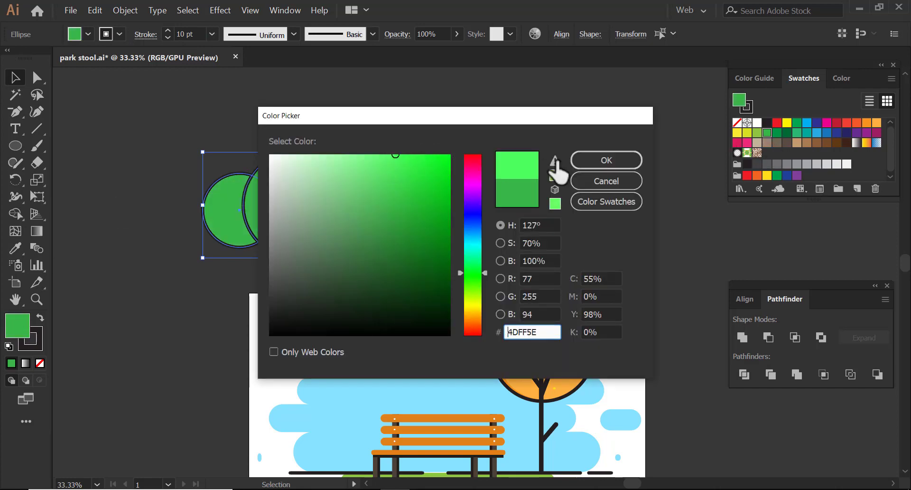
pyautogui.click(591, 158)
pyautogui.click(438, 183)
# Step: Lay a smaller yellow-green, outline-free copy over the middle circle
pyautogui.moveTo(280, 210); pyautogui.dragTo(283, 215)
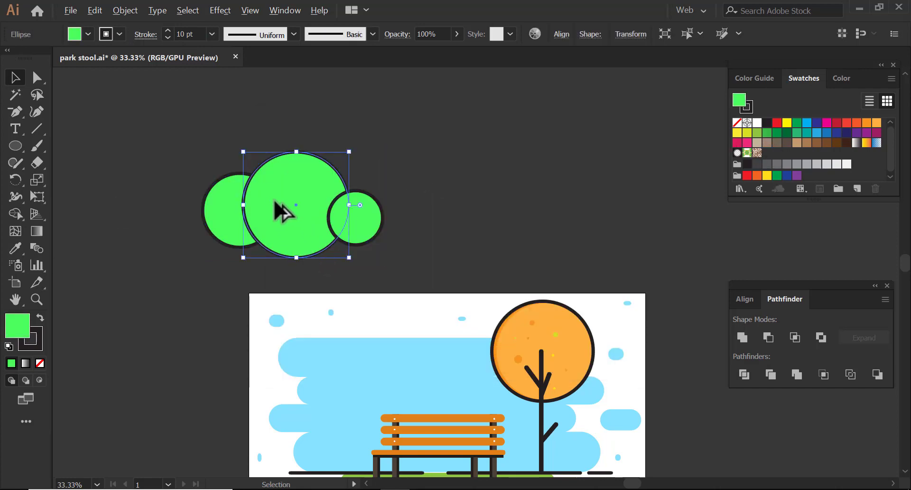
pyautogui.click(747, 134)
pyautogui.moveTo(355, 262)
pyautogui.mouseDown()
pyautogui.moveTo(340, 244)
pyautogui.moveTo(343, 254)
pyautogui.mouseUp()
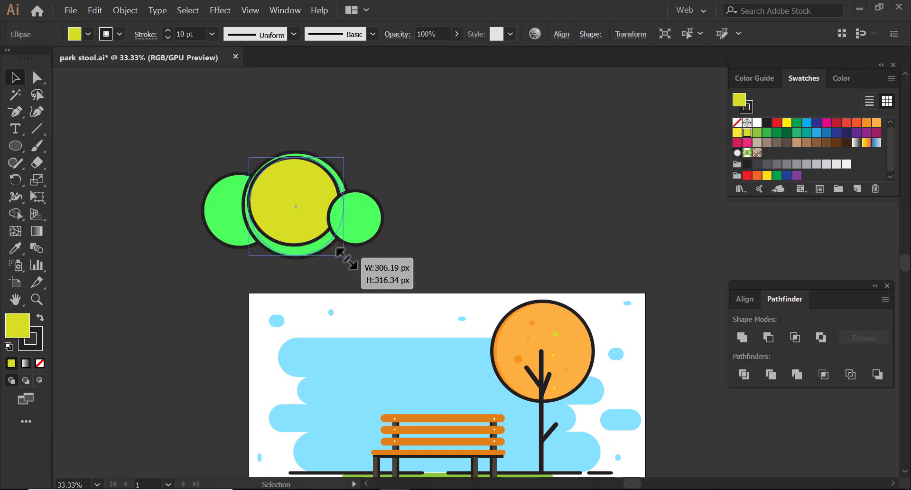
pyautogui.click(211, 33)
pyautogui.click(121, 33)
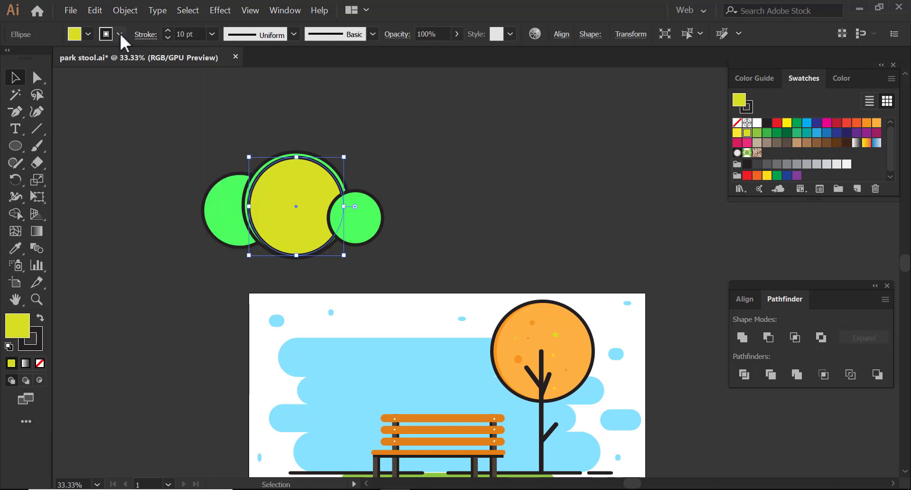
pyautogui.click(8, 59)
pyautogui.click(367, 147)
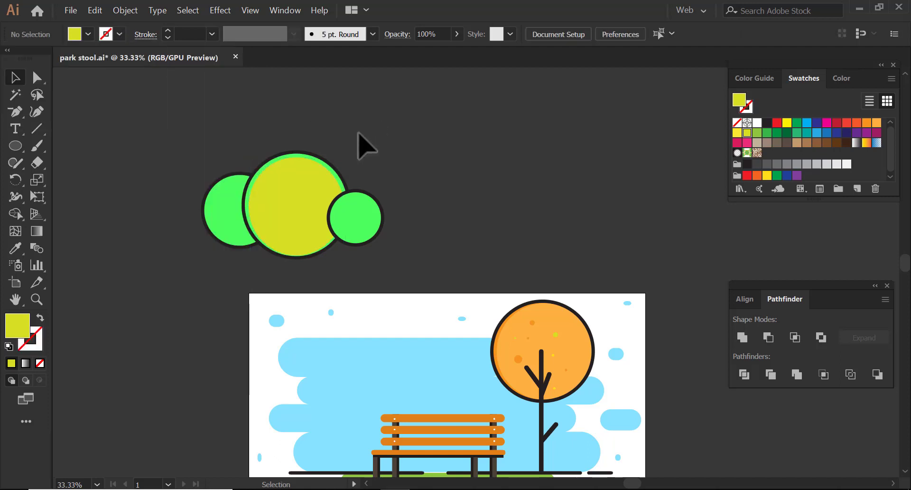
# Step: Resize the yellow-green circle, move it up-right and recolour it green with an outline
pyautogui.click(303, 209)
pyautogui.moveTo(345, 155); pyautogui.dragTo(347, 154)
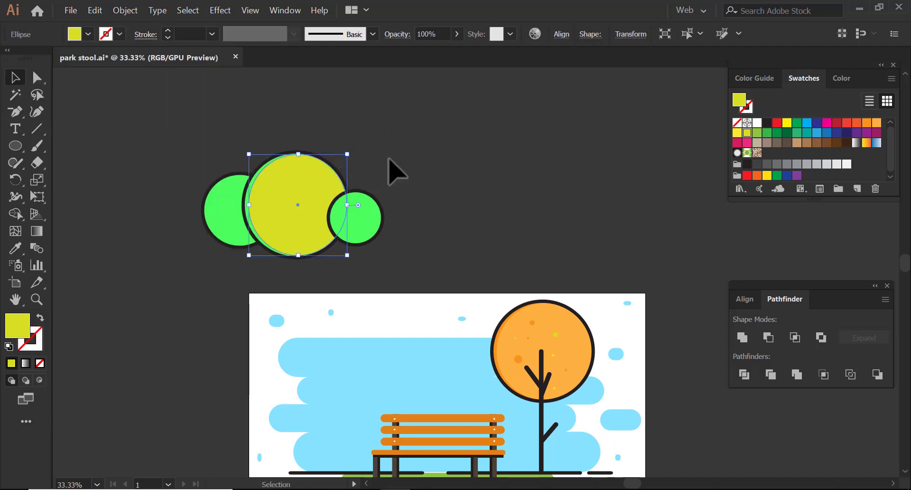
pyautogui.click(388, 160)
pyautogui.click(299, 202)
pyautogui.moveTo(300, 203); pyautogui.dragTo(351, 170)
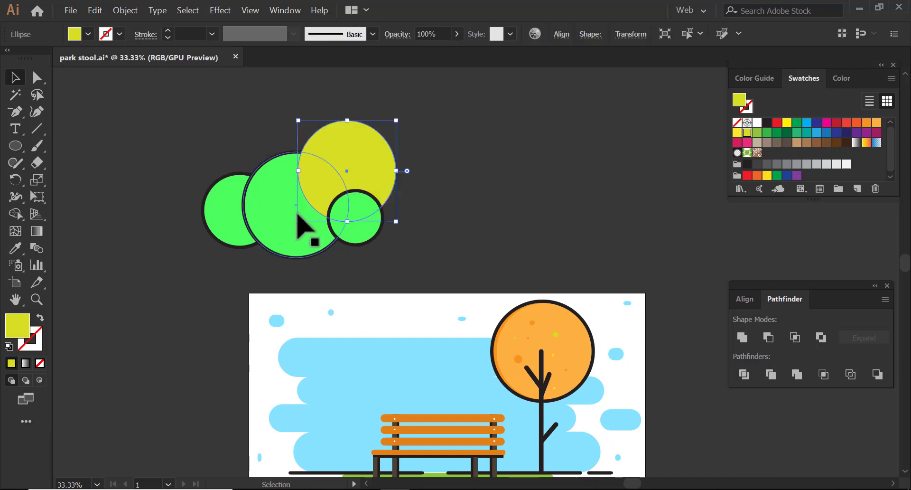
pyautogui.press('i')
pyautogui.click(294, 223)
pyautogui.press('v')
# Step: Fill the middle circle darker green and shift an outline-free circle over it
pyautogui.click(287, 227)
pyautogui.click(767, 133)
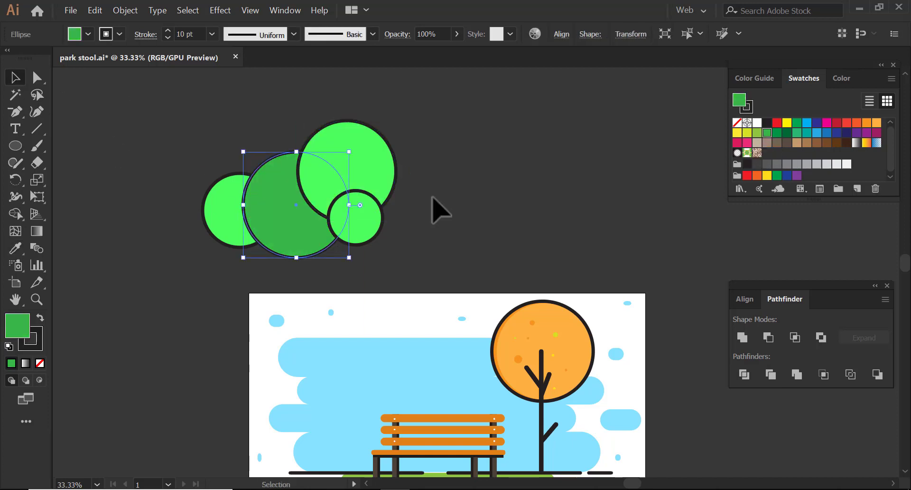
pyautogui.moveTo(346, 203); pyautogui.dragTo(352, 194)
pyautogui.click(120, 34)
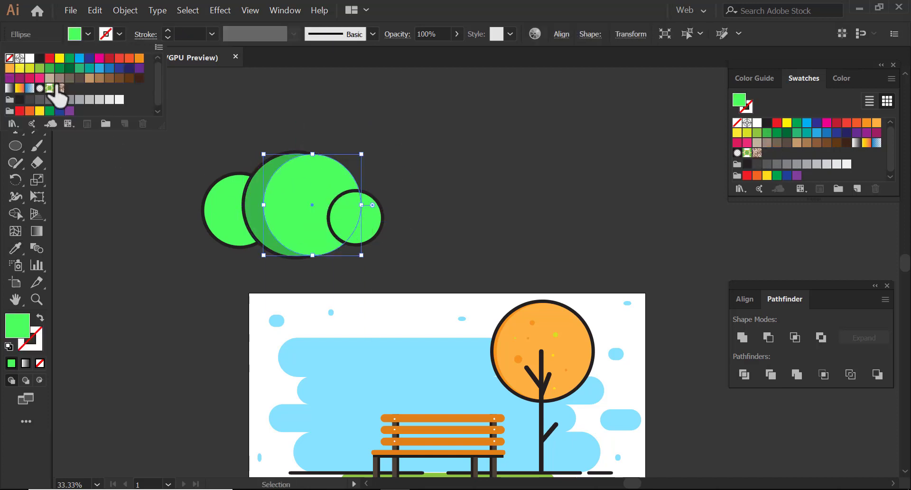
pyautogui.click(57, 91)
pyautogui.moveTo(294, 199); pyautogui.dragTo(285, 207)
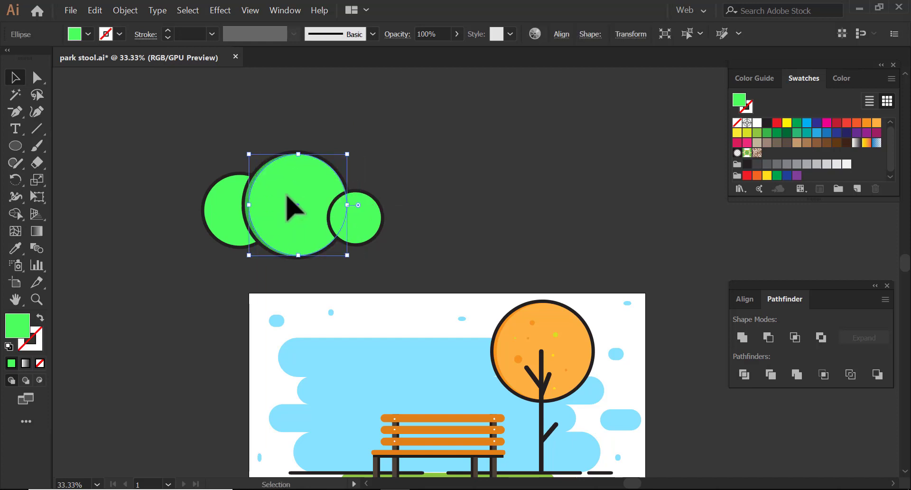
pyautogui.click(470, 170)
# Step: Make the small right circle darker green and duplicate it without an outline
pyautogui.click(373, 236)
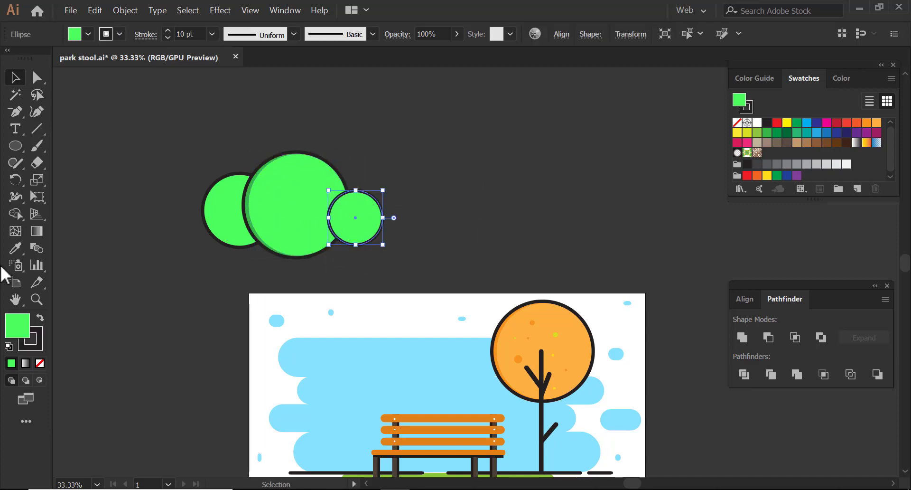
pyautogui.click(15, 248)
pyautogui.click(245, 206)
pyautogui.click(22, 80)
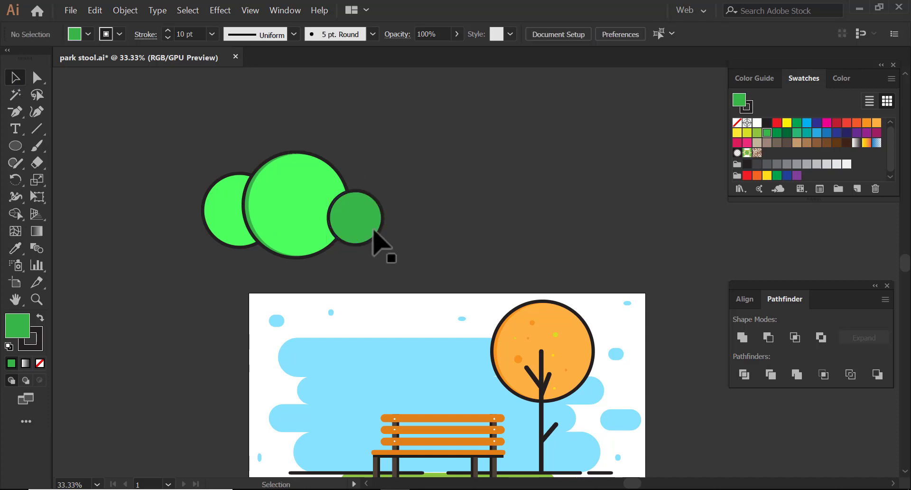
pyautogui.keyDown('alt'); pyautogui.moveTo(375, 234); pyautogui.dragTo(388, 234); pyautogui.keyUp('alt')
pyautogui.click(120, 33)
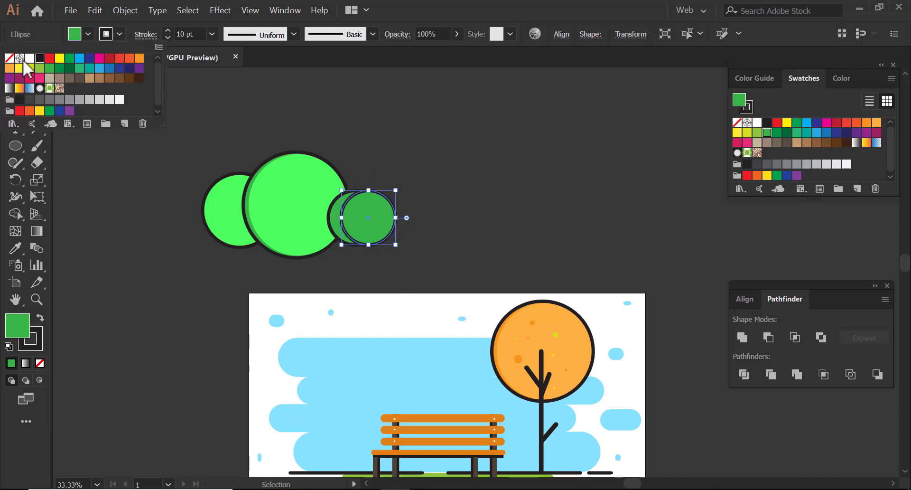
pyautogui.click(23, 59)
pyautogui.click(300, 108)
# Step: Move the duplicate circle up and refill it light green
pyautogui.moveTo(372, 230)
pyautogui.mouseDown()
pyautogui.moveTo(398, 182)
pyautogui.moveTo(363, 194)
pyautogui.moveTo(348, 213)
pyautogui.moveTo(338, 200)
pyautogui.mouseUp()
pyautogui.press('i')
pyautogui.click(311, 190)
pyautogui.click(16, 76)
pyautogui.click(451, 209)
pyautogui.click(418, 197)
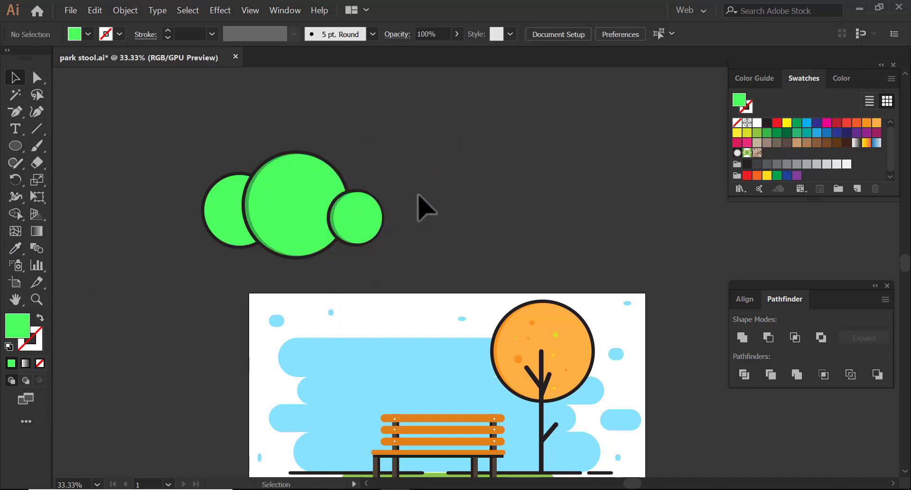
# Step: Fill the left circle dark green by sampling the artwork colour
pyautogui.click(234, 225)
pyautogui.click(15, 248)
pyautogui.click(247, 223)
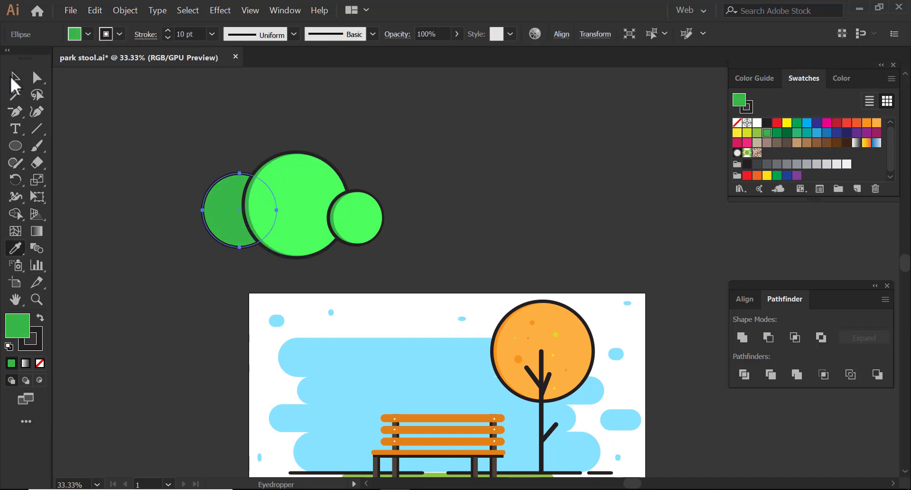
pyautogui.click(36, 111)
pyautogui.click(16, 77)
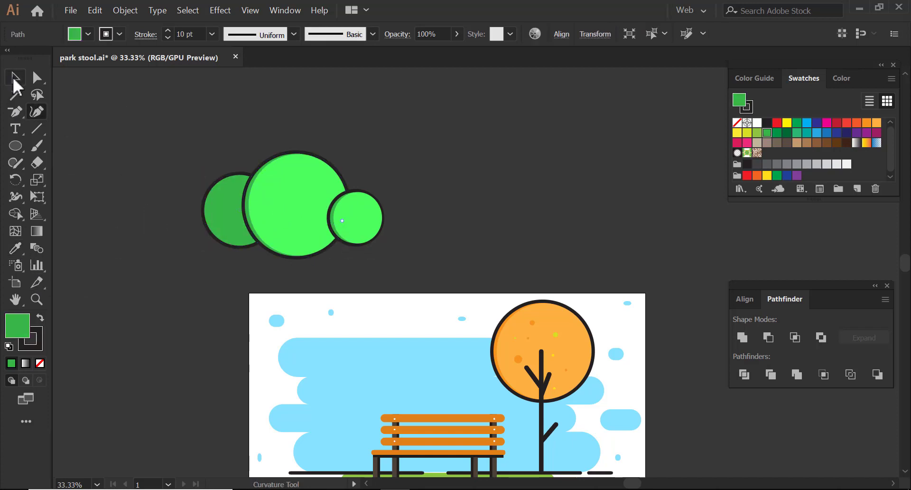
# Step: Place a resized copy of the small circle over the left circle as a highlight
pyautogui.click(280, 209)
pyautogui.moveTo(365, 231)
pyautogui.mouseDown()
pyautogui.moveTo(248, 213)
pyautogui.moveTo(276, 176)
pyautogui.mouseUp()
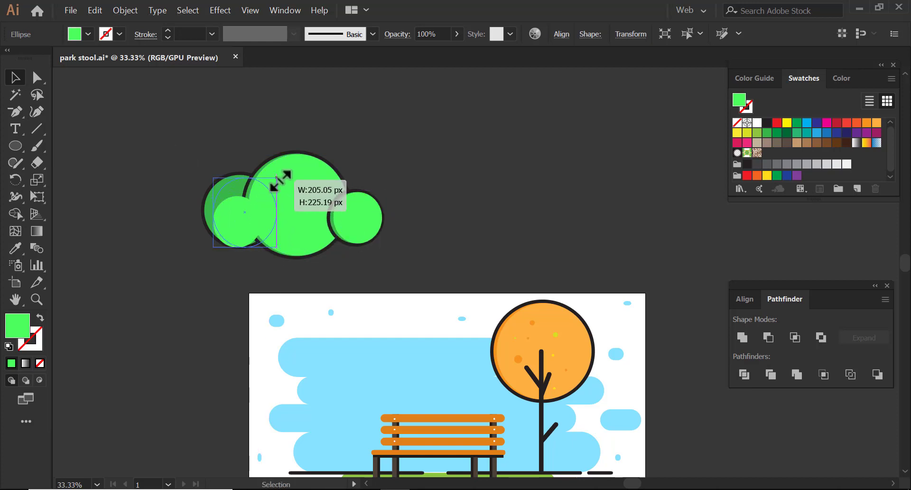
pyautogui.moveTo(233, 218); pyautogui.dragTo(226, 219)
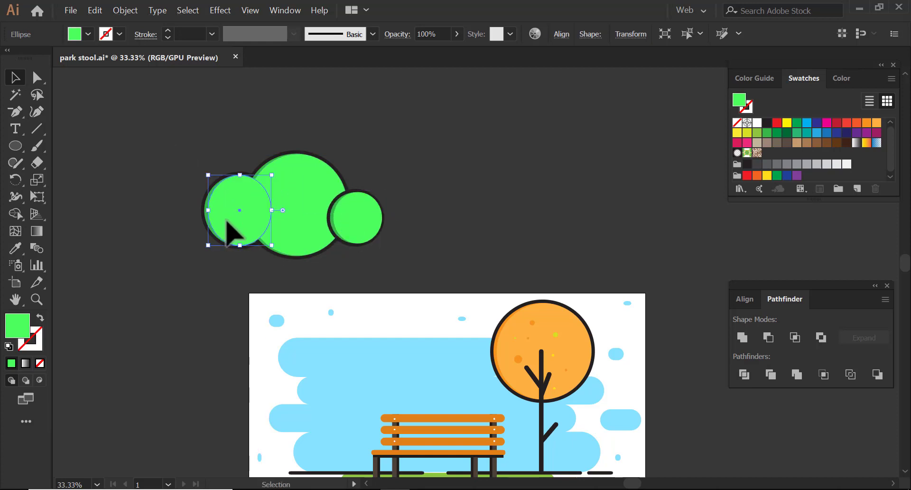
pyautogui.moveTo(242, 175); pyautogui.dragTo(241, 177)
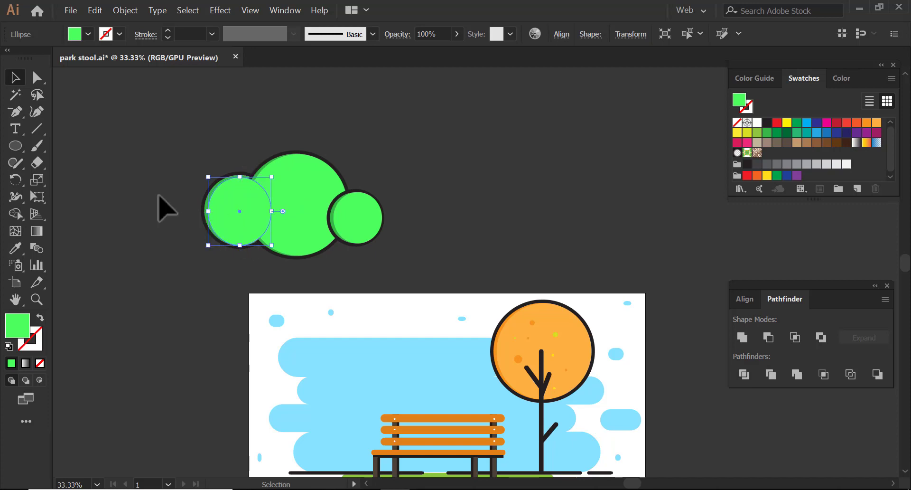
pyautogui.click(282, 190)
# Step: Bring the large middle circle to the front and group all three green circles
pyautogui.rightClick(299, 195)
pyautogui.click(332, 190)
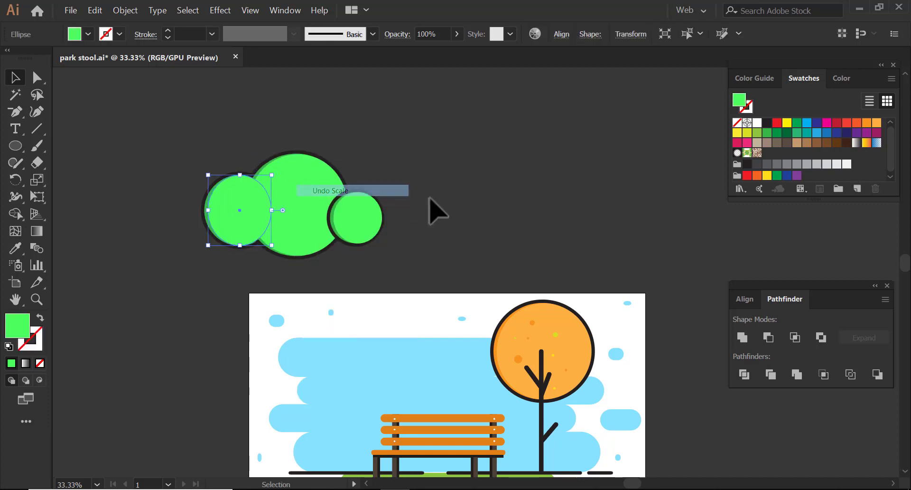
pyautogui.click(314, 156)
pyautogui.rightClick(326, 199)
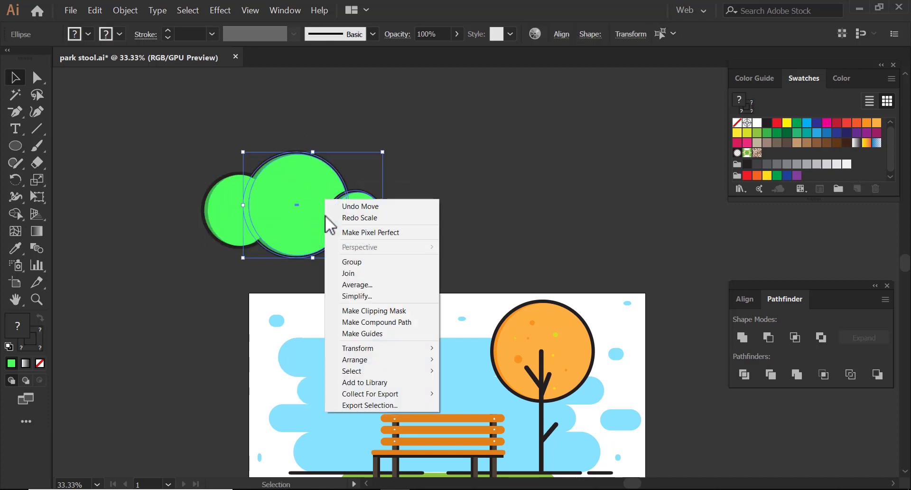
pyautogui.click(456, 359)
pyautogui.click(430, 226)
pyautogui.hotkey('ctrl', 'a')
pyautogui.rightClick(309, 218)
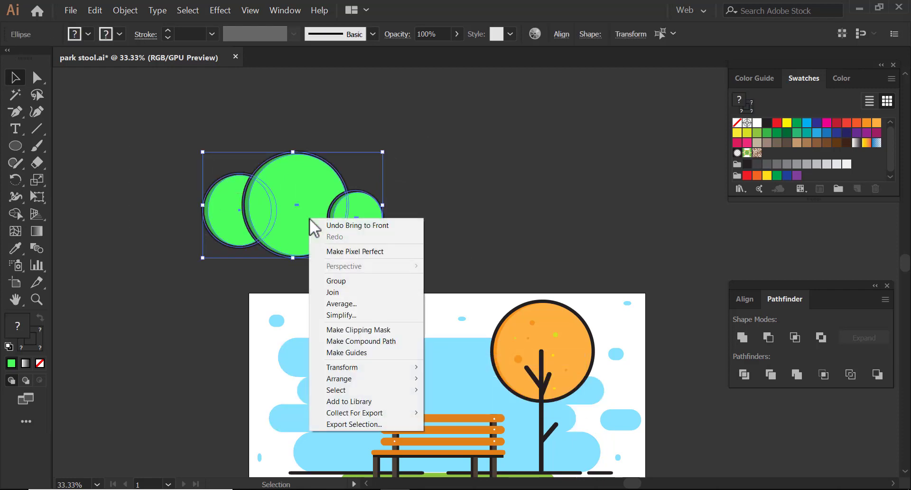
pyautogui.click(352, 279)
# Step: Shrink the circle group and draw a rectangle over it to use as a clipping shape
pyautogui.moveTo(250, 128)
pyautogui.mouseDown()
pyautogui.moveTo(246, 295)
pyautogui.moveTo(293, 262)
pyautogui.mouseUp()
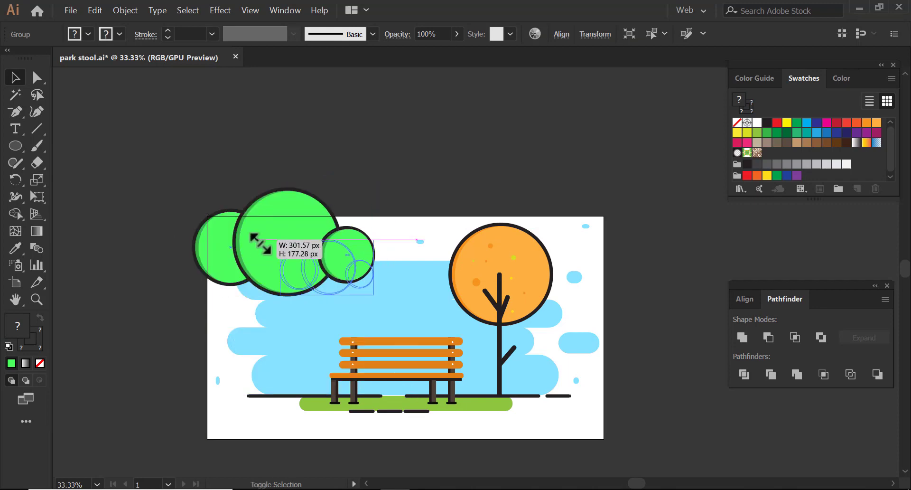
pyautogui.moveTo(193, 188); pyautogui.dragTo(285, 240)
pyautogui.moveTo(332, 266); pyautogui.dragTo(272, 143)
pyautogui.click(342, 167)
pyautogui.scroll(1, 328, 167)
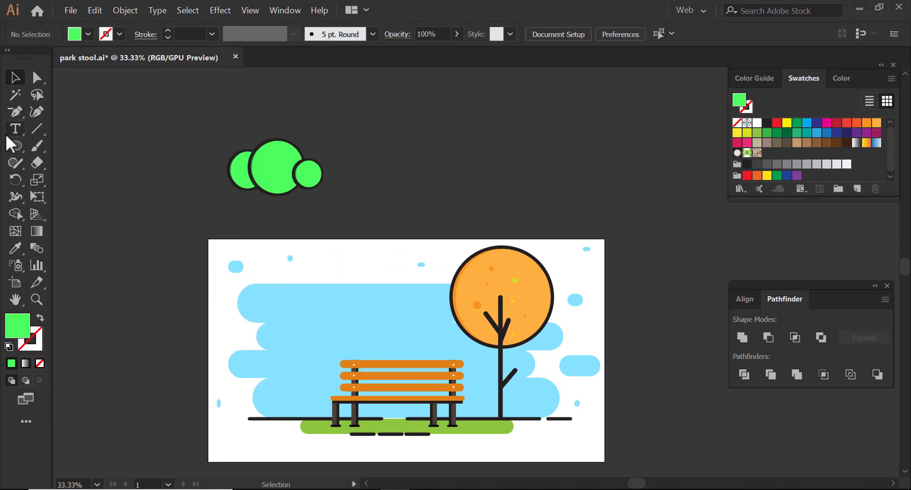
pyautogui.moveTo(16, 146); pyautogui.dragTo(52, 145)
pyautogui.moveTo(149, 125); pyautogui.dragTo(350, 174)
pyautogui.press('v')
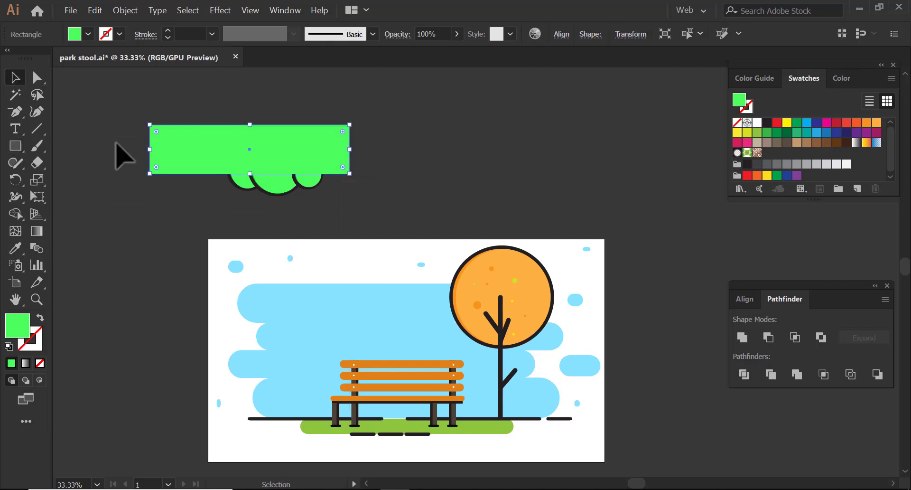
pyautogui.moveTo(148, 150); pyautogui.dragTo(193, 150)
# Step: Clip the circles with the rectangle and place the bush left of the bench, one level behind it
pyautogui.keyDown('shift'); pyautogui.click(306, 180); pyautogui.keyUp('shift')
pyautogui.rightClick(279, 172)
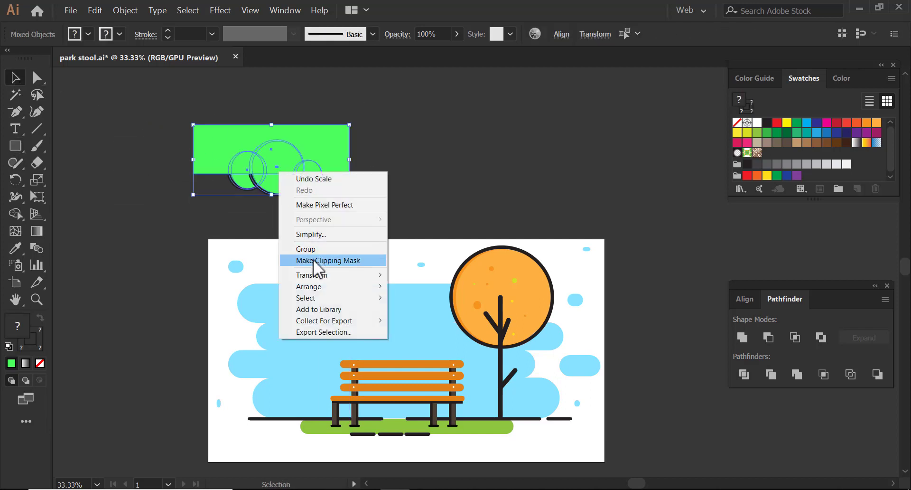
pyautogui.click(316, 260)
pyautogui.moveTo(269, 199); pyautogui.dragTo(305, 416)
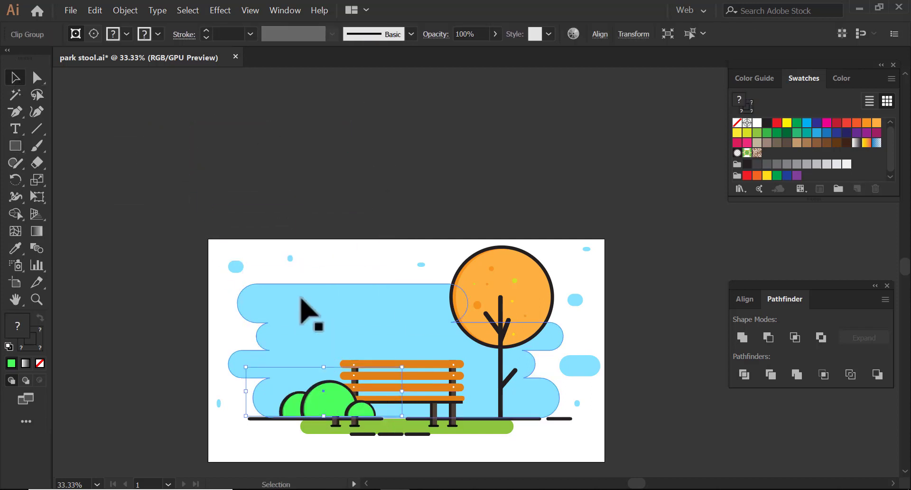
pyautogui.click(125, 10)
pyautogui.moveTo(138, 35)
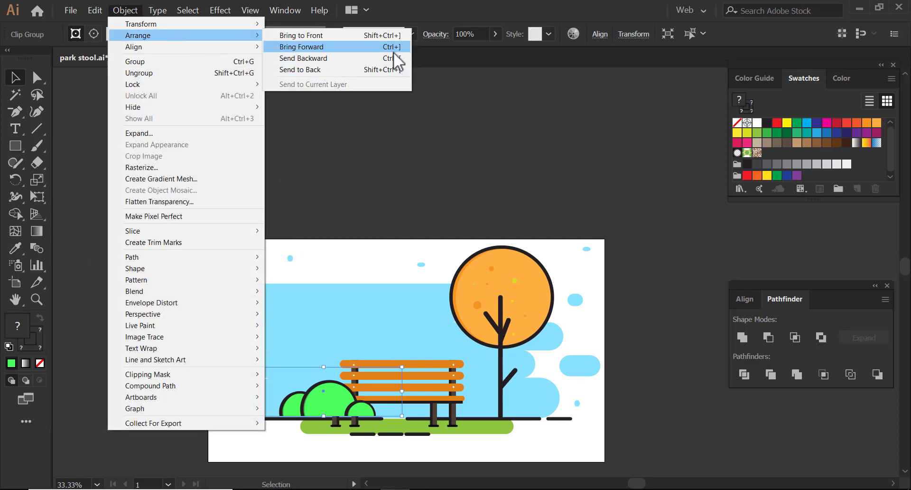
pyautogui.click(397, 58)
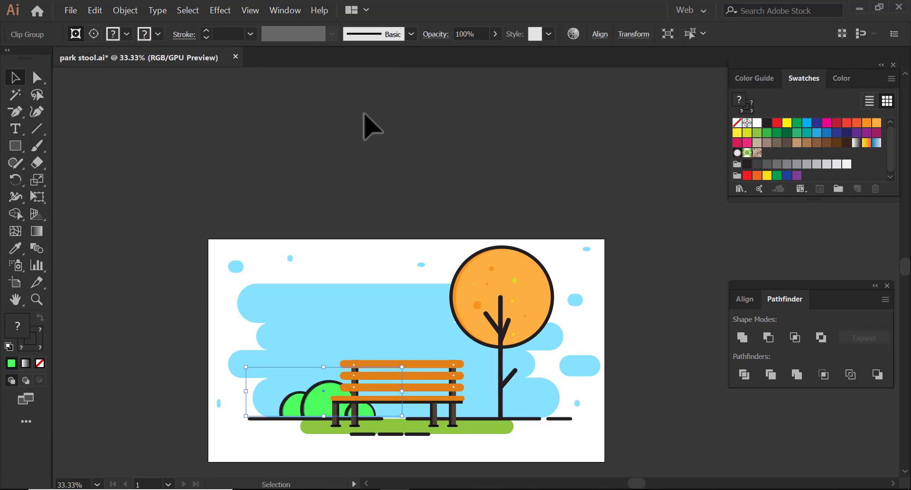
# Step: Duplicate the bush, scale the copy down and place it at the tree's base
pyautogui.hotkey('ctrl', '+')
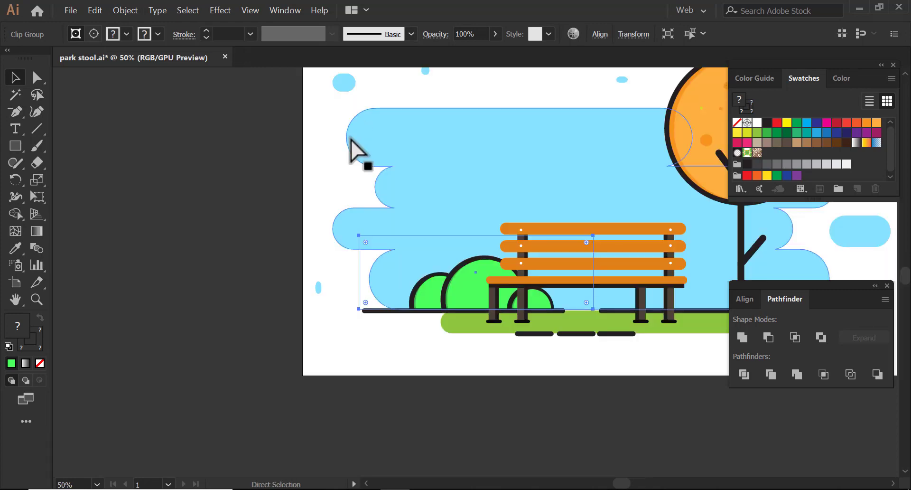
pyautogui.hotkey('ctrl', '+')
pyautogui.moveTo(182, 304); pyautogui.dragTo(497, 308)
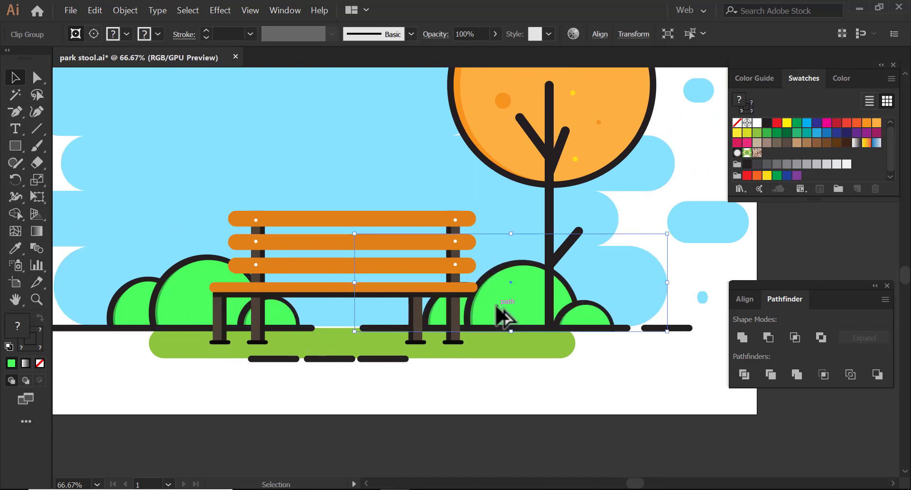
pyautogui.moveTo(503, 310); pyautogui.dragTo(617, 314)
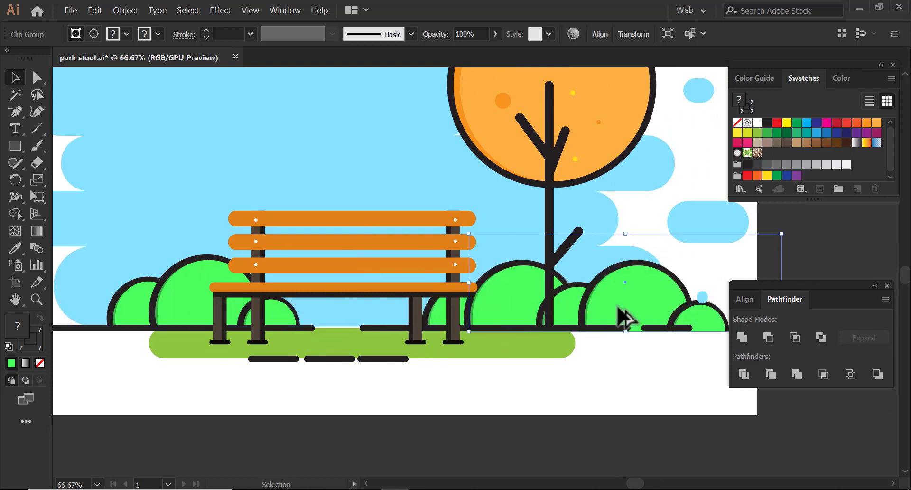
pyautogui.moveTo(540, 341); pyautogui.dragTo(525, 366)
pyautogui.hotkey('ctrl', 'shift', 'a')
pyautogui.click(617, 322)
pyautogui.moveTo(712, 260); pyautogui.dragTo(574, 283)
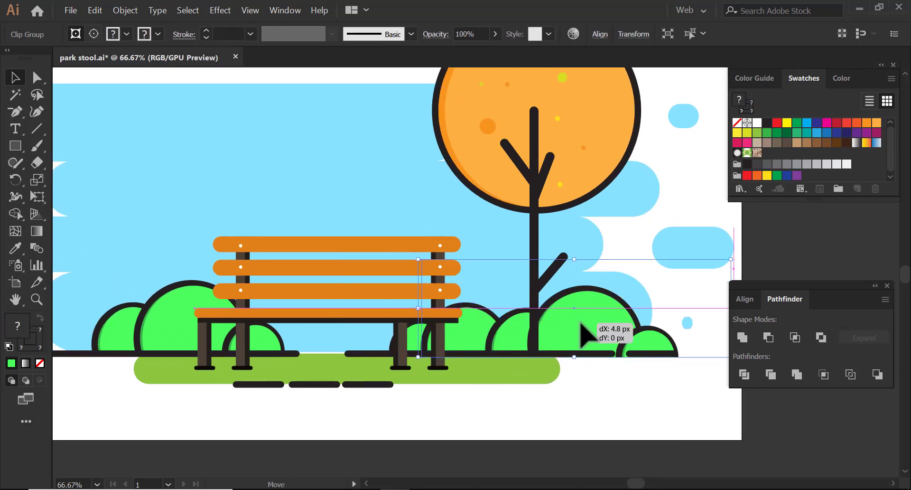
pyautogui.moveTo(606, 331); pyautogui.dragTo(573, 331)
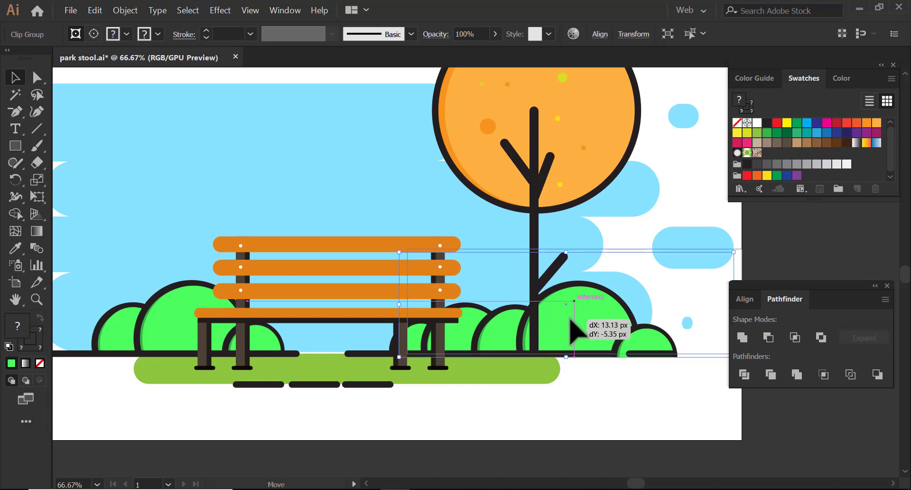
pyautogui.moveTo(408, 262); pyautogui.dragTo(645, 334)
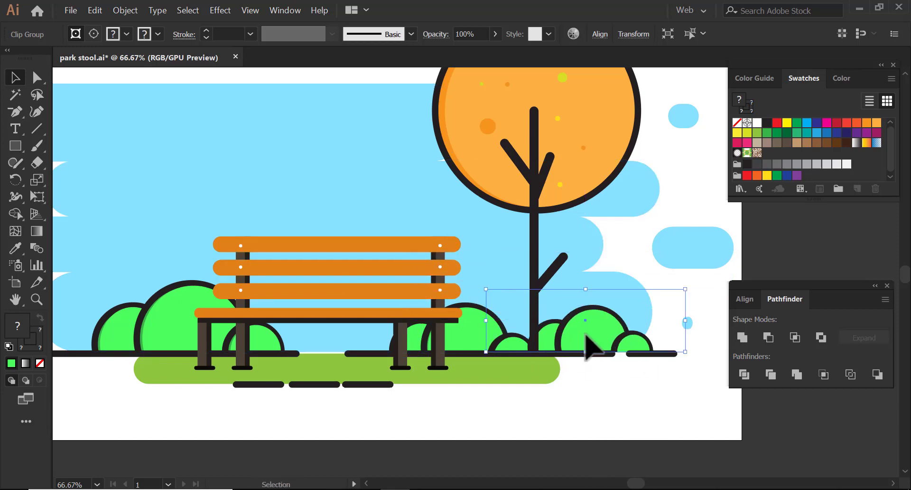
pyautogui.click(600, 396)
# Step: Recolour the ground strip a brighter lime green in the Color Picker
pyautogui.moveTo(293, 292); pyautogui.dragTo(398, 294)
pyautogui.click(368, 223)
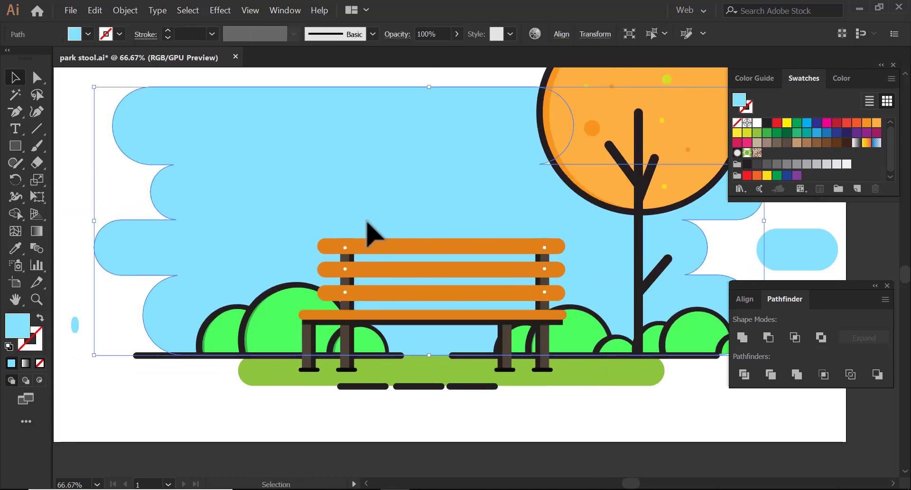
pyautogui.click(203, 407)
pyautogui.click(281, 381)
pyautogui.doubleClick(11, 329)
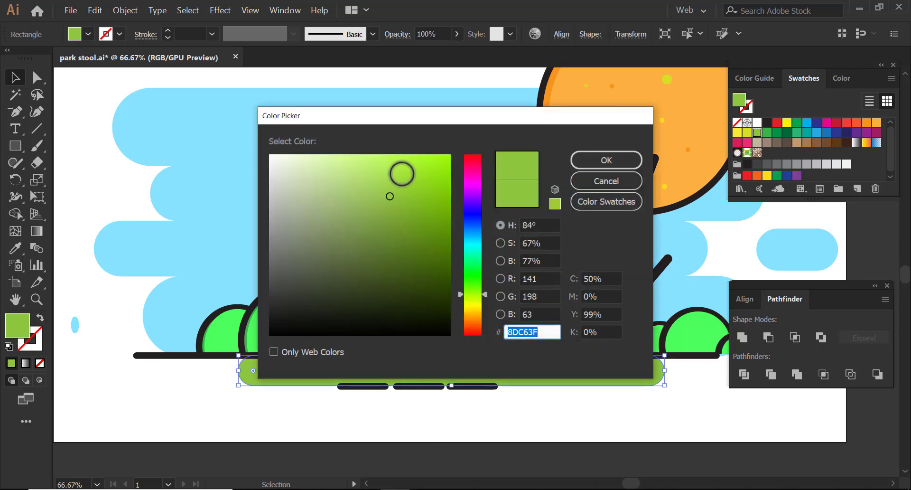
pyautogui.click(424, 152)
pyautogui.click(584, 158)
pyautogui.click(296, 420)
pyautogui.moveTo(452, 361)
pyautogui.mouseDown()
pyautogui.moveTo(243, 294)
pyautogui.moveTo(275, 415)
pyautogui.mouseUp()
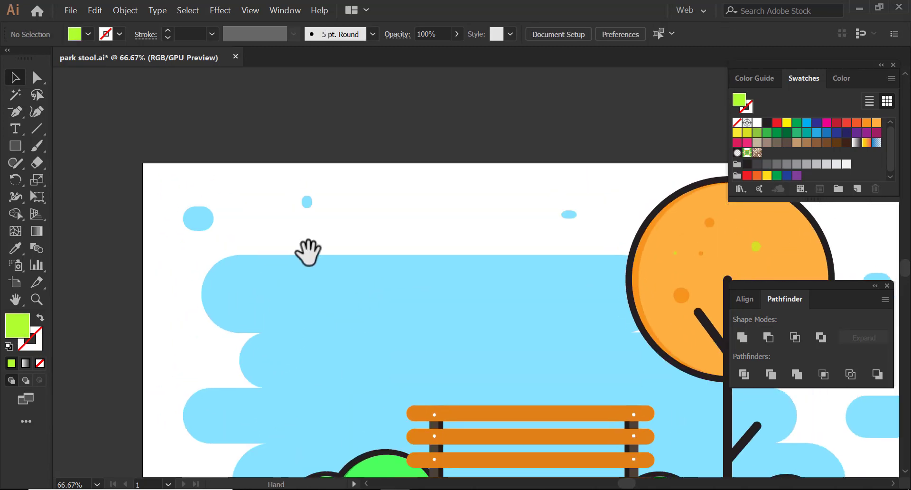
# Step: Draw a tall ellipse, reshape its points into a pointed lime-green teardrop with a 10 pt dark outline
pyautogui.moveTo(16, 154); pyautogui.dragTo(62, 179)
pyautogui.scroll(3, 303, 110)
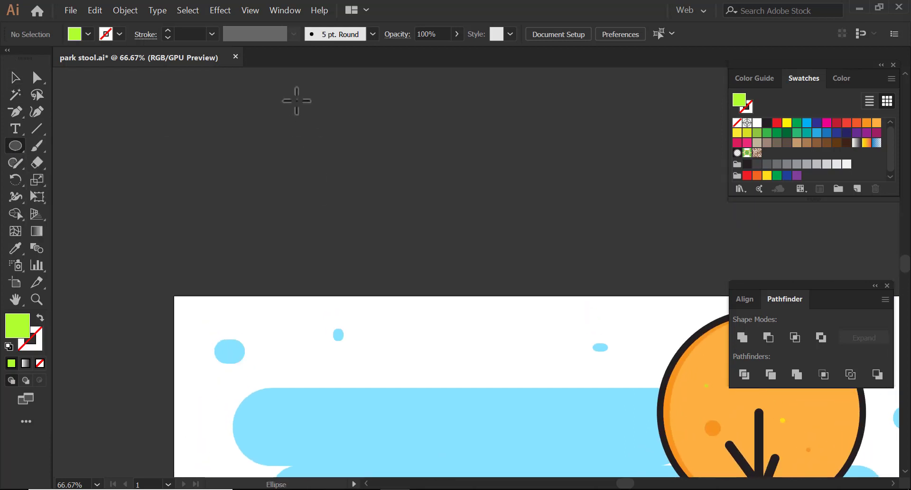
pyautogui.moveTo(297, 100); pyautogui.dragTo(363, 277)
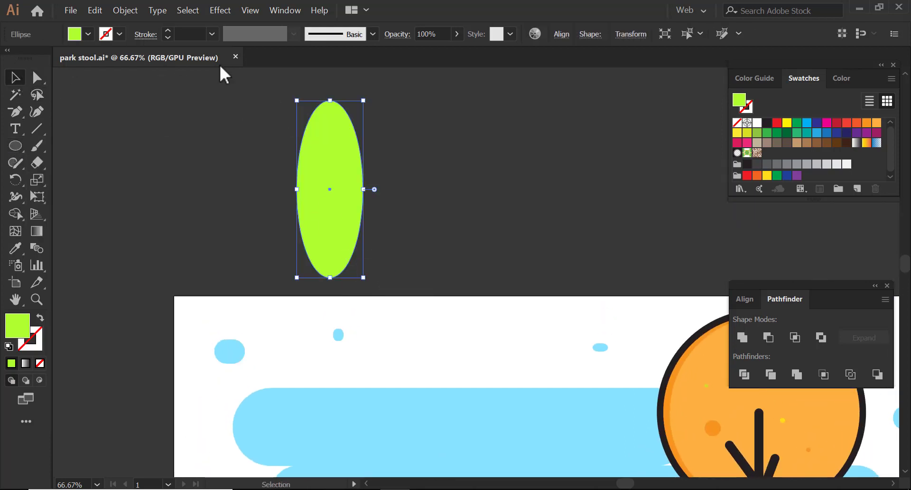
pyautogui.click(37, 77)
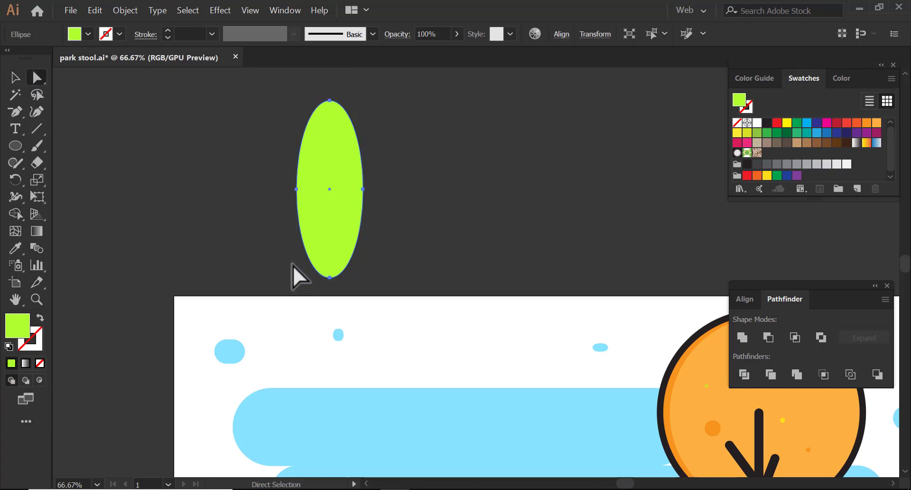
pyautogui.moveTo(330, 277); pyautogui.dragTo(330, 249)
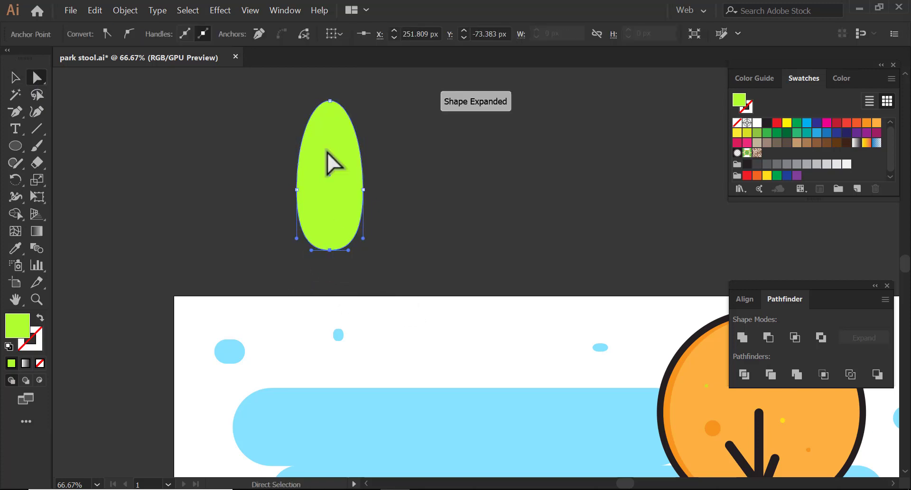
pyautogui.moveTo(336, 100); pyautogui.dragTo(329, 82)
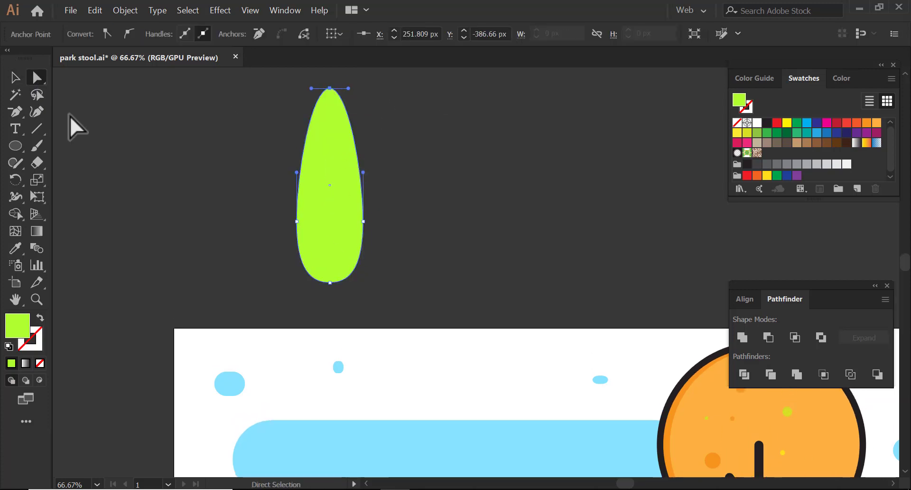
pyautogui.click(14, 78)
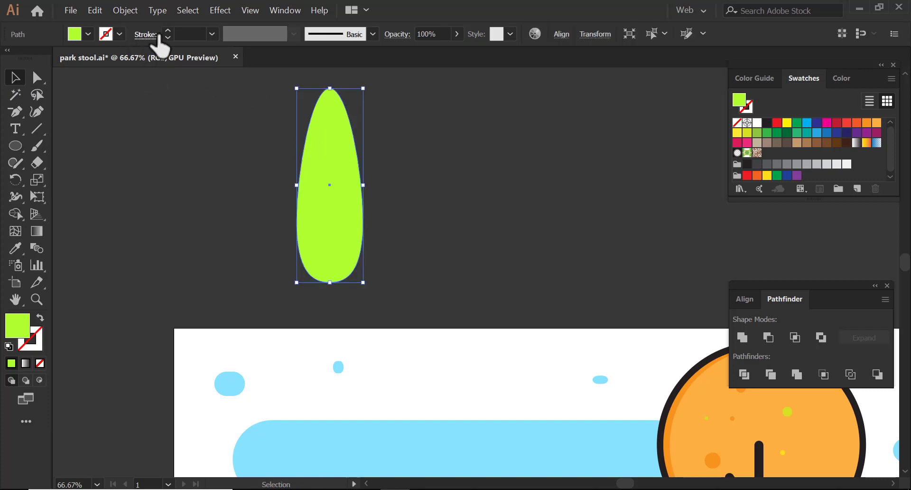
pyautogui.click(464, 168)
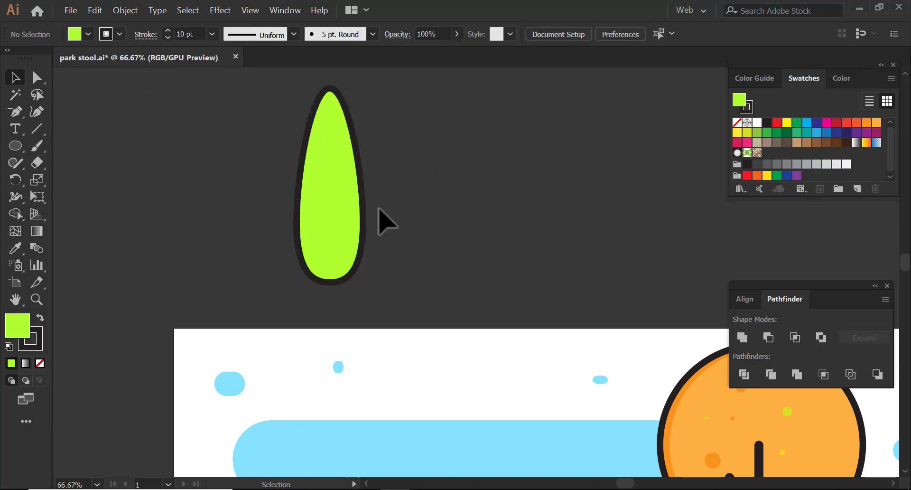
pyautogui.moveTo(378, 208); pyautogui.dragTo(329, 141)
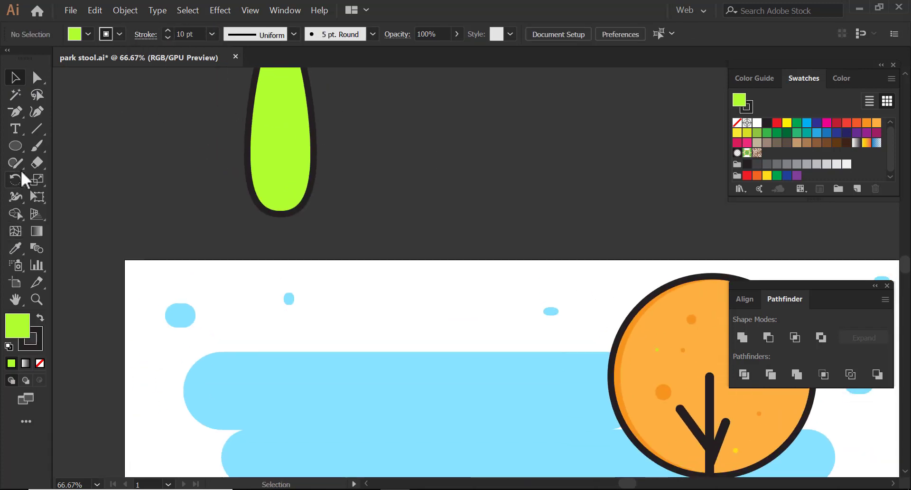
pyautogui.press('\\')
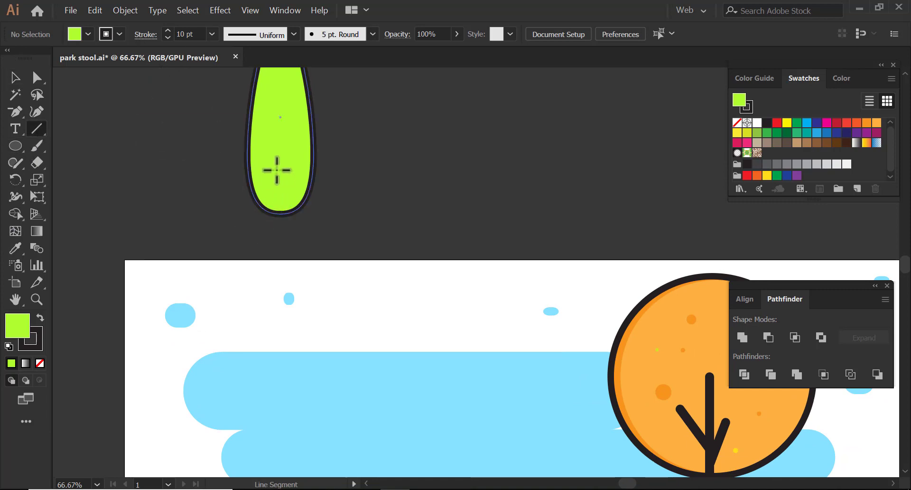
# Step: Draw a vertical trunk line below the leaf with round caps from the Stroke panel
pyautogui.moveTo(286, 267); pyautogui.dragTo(278, 278)
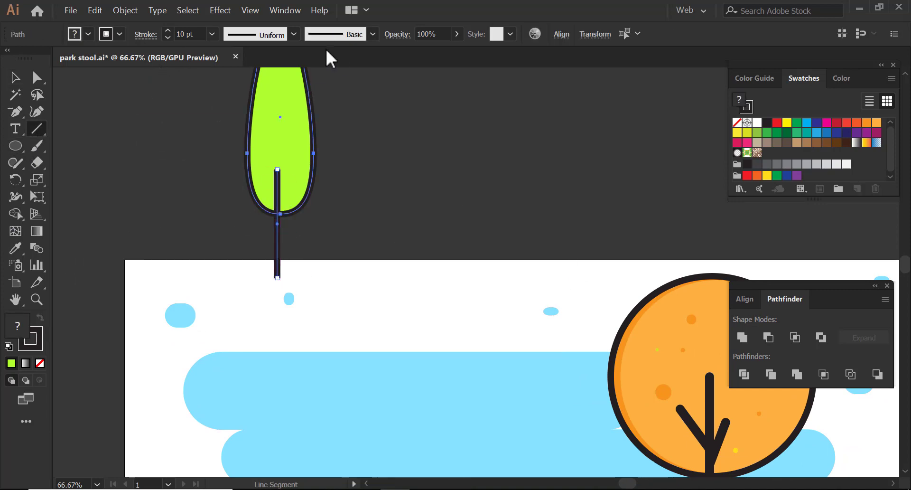
pyautogui.click(284, 10)
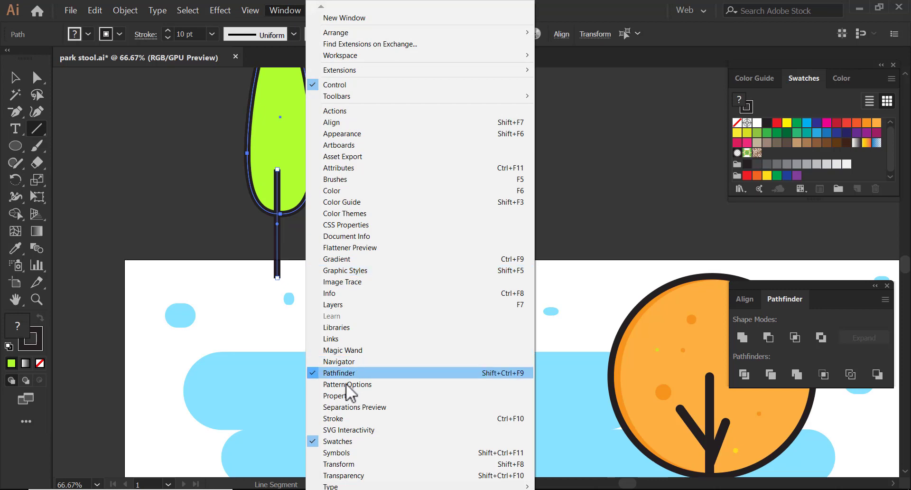
pyautogui.click(351, 419)
pyautogui.press('v')
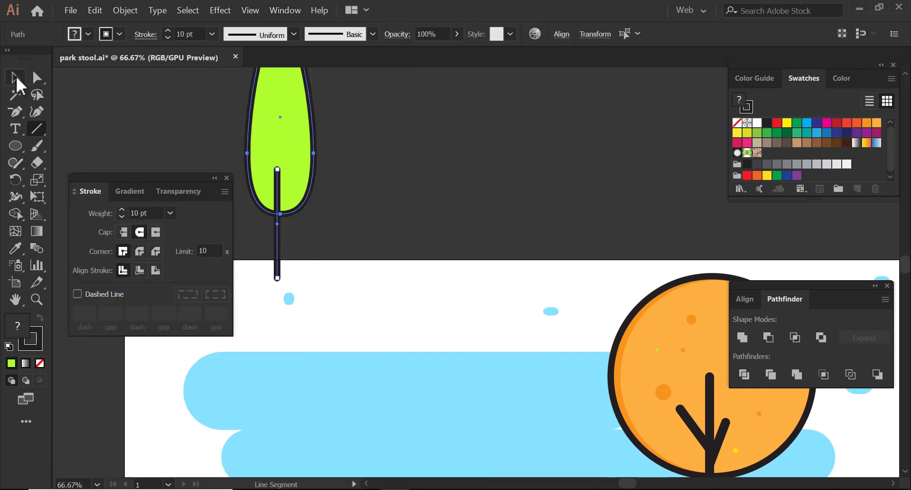
pyautogui.click(389, 212)
pyautogui.moveTo(275, 244)
pyautogui.mouseDown()
pyautogui.moveTo(278, 259)
pyautogui.moveTo(375, 230)
pyautogui.mouseUp()
pyautogui.click(368, 208)
# Step: Angle a copy of the trunk stick into a short diagonal branch
pyautogui.press('a')
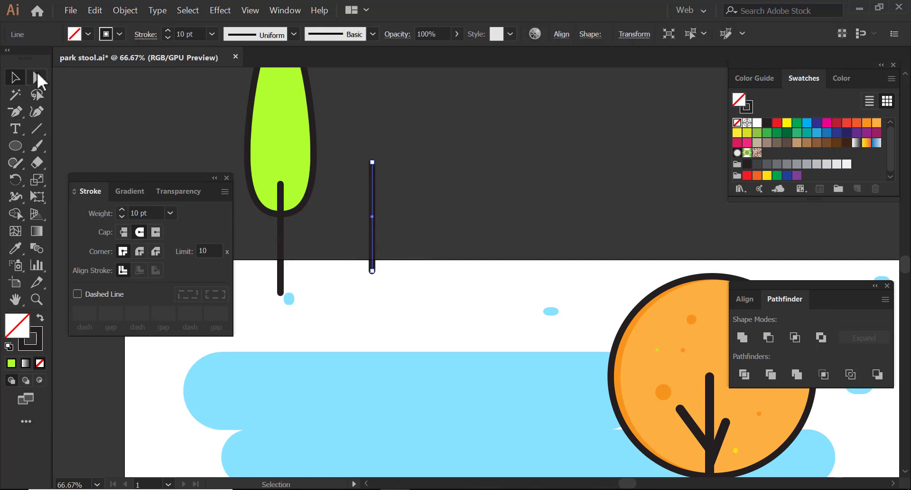
pyautogui.moveTo(372, 162)
pyautogui.mouseDown()
pyautogui.moveTo(395, 244)
pyautogui.moveTo(282, 185)
pyautogui.moveTo(292, 186)
pyautogui.mouseUp()
pyautogui.click(382, 271)
pyautogui.press('v')
# Step: Shorten the trunk by raising its bottom anchor point
pyautogui.moveTo(346, 107); pyautogui.dragTo(376, 158)
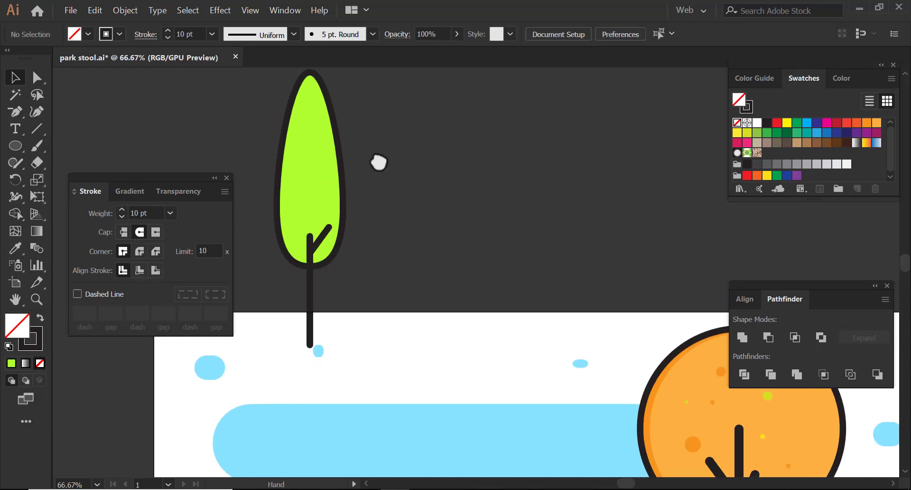
pyautogui.click(309, 303)
pyautogui.press('a')
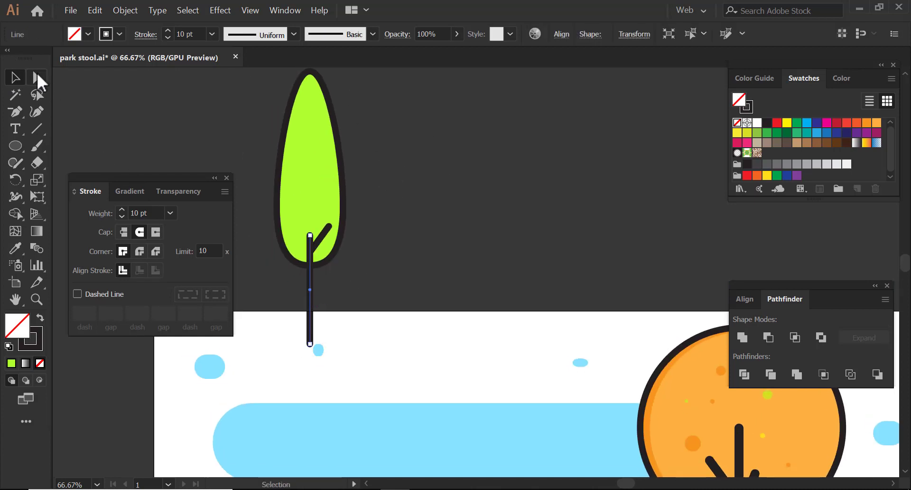
pyautogui.click(310, 343)
pyautogui.press('v')
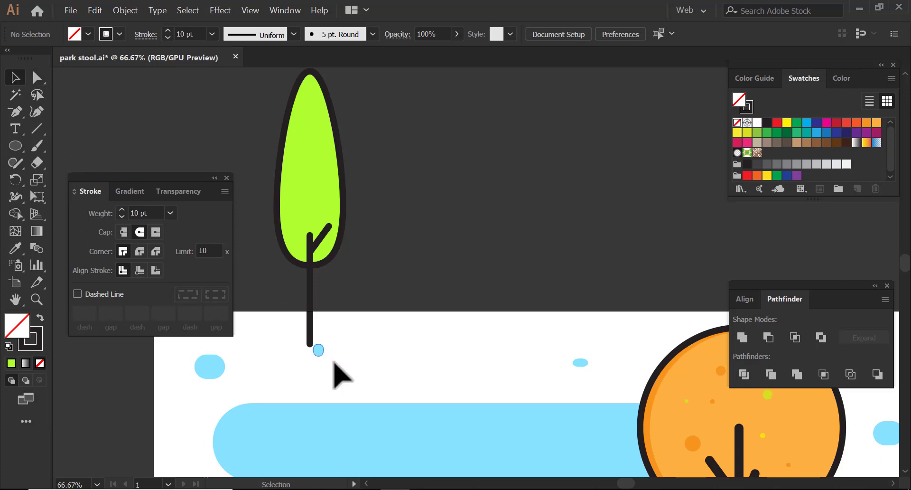
pyautogui.click(342, 322)
pyautogui.press('a')
pyautogui.moveTo(310, 344); pyautogui.dragTo(318, 302)
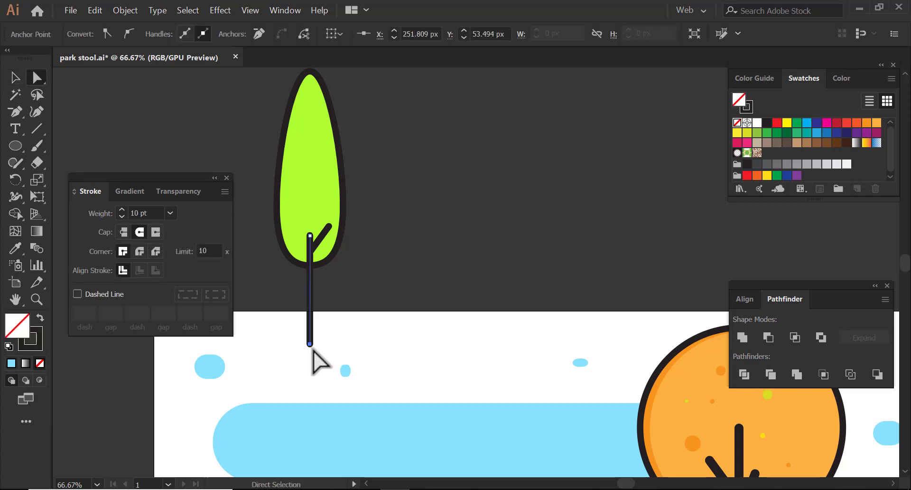
pyautogui.click(362, 248)
pyautogui.scroll(1, 362, 247)
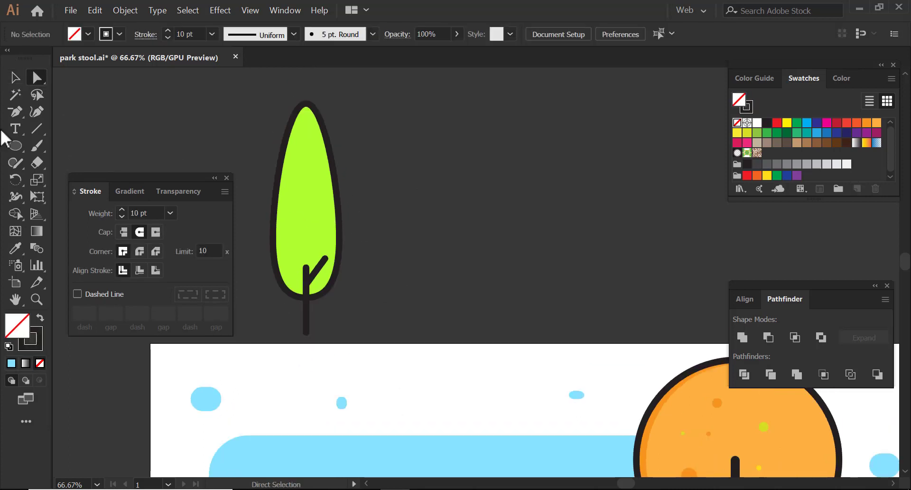
# Step: Duplicate the leaf, fill the left copy dark green, and remove the right copy's stroke
pyautogui.press('l')
pyautogui.click(15, 77)
pyautogui.moveTo(313, 202); pyautogui.dragTo(377, 211)
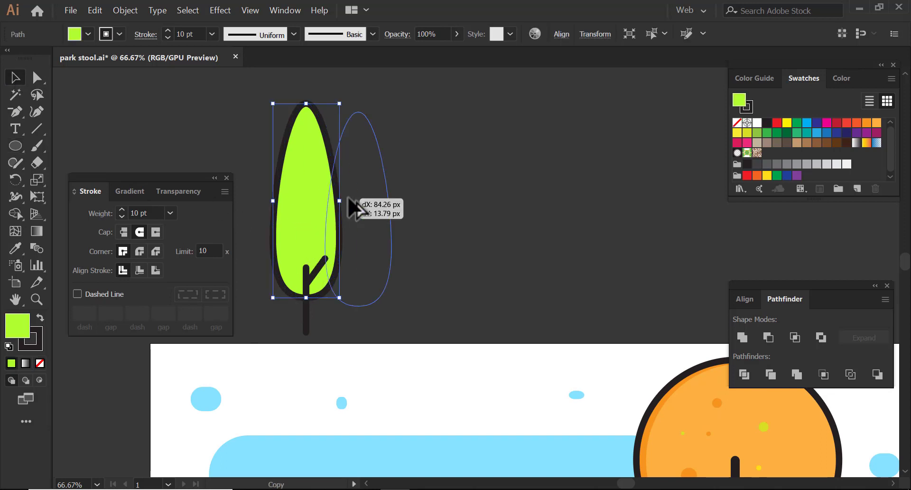
pyautogui.click(306, 209)
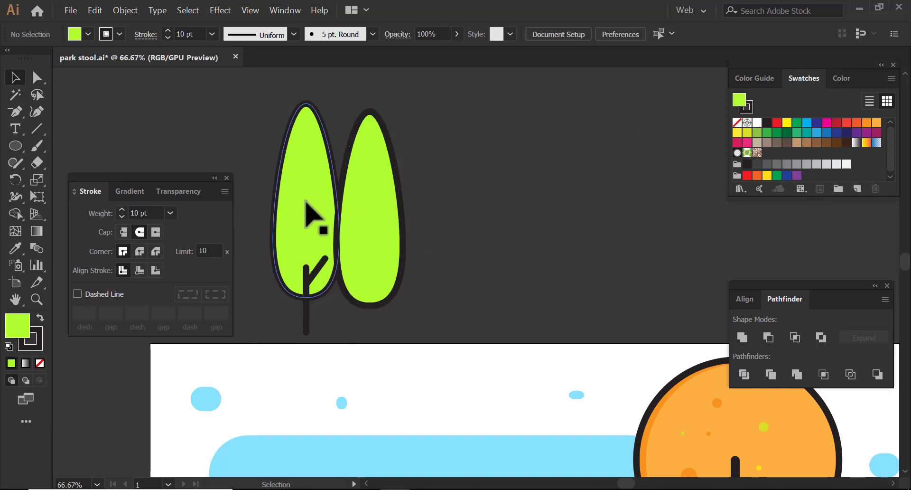
pyautogui.click(777, 132)
pyautogui.click(342, 196)
pyautogui.click(120, 34)
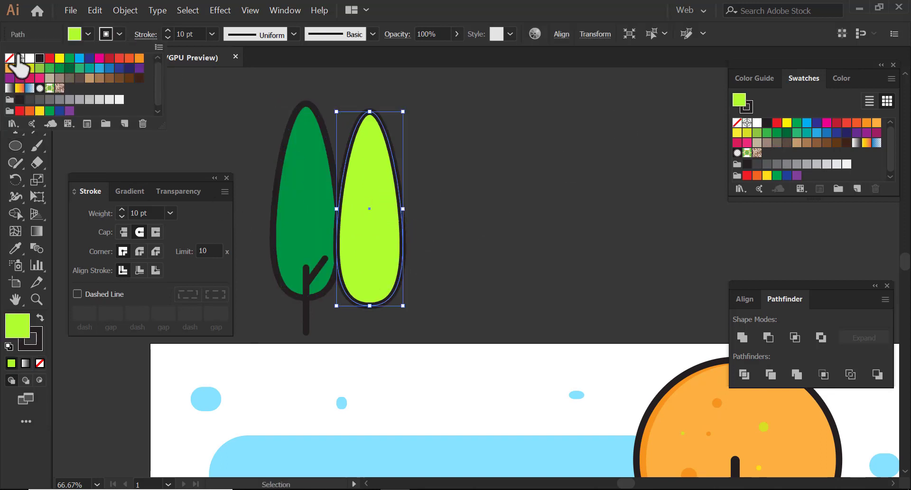
pyautogui.click(14, 62)
# Step: Place the stroke-less leaf over the dark leaf and shrink it slightly
pyautogui.moveTo(388, 243); pyautogui.dragTo(328, 234)
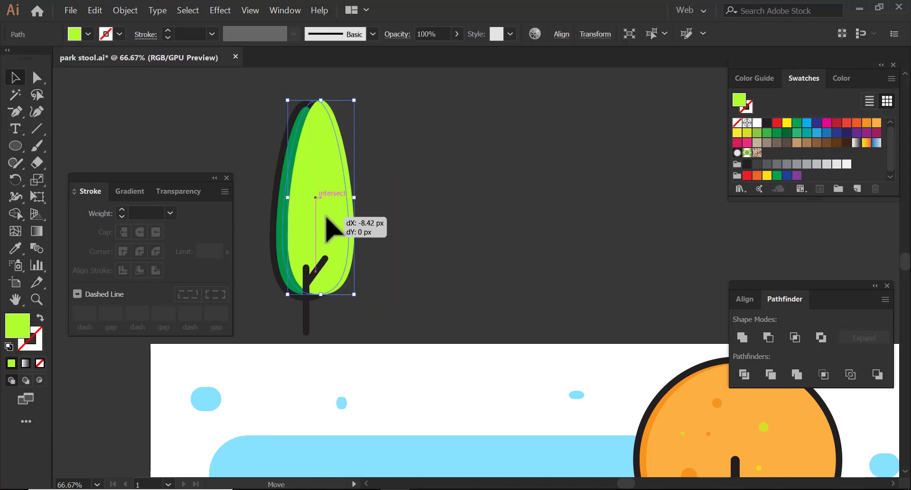
pyautogui.moveTo(343, 103); pyautogui.dragTo(336, 108)
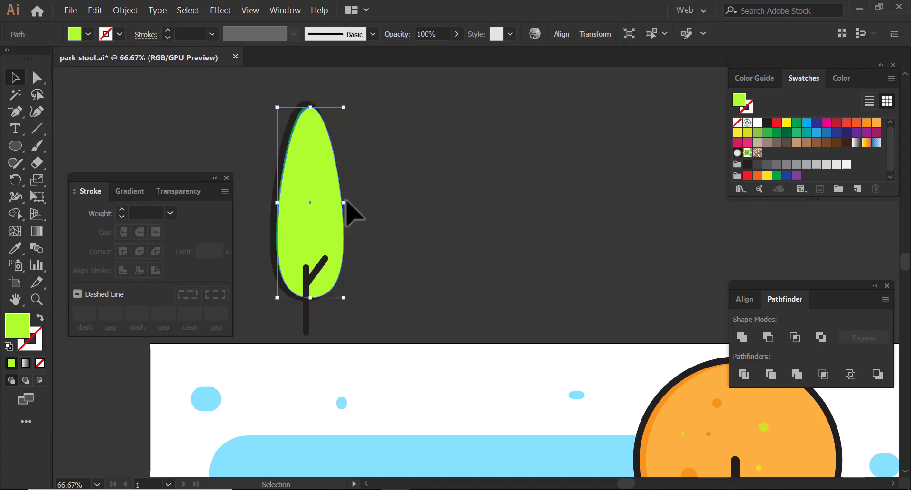
pyautogui.moveTo(343, 202); pyautogui.dragTo(337, 207)
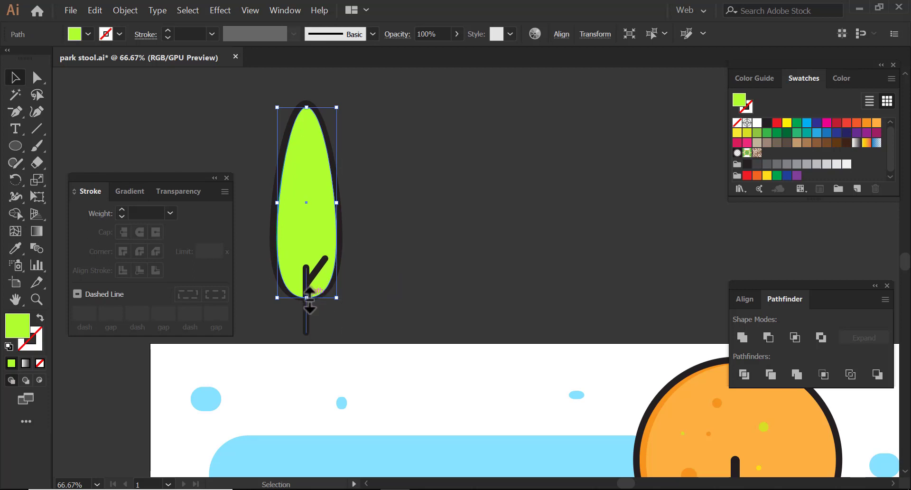
pyautogui.moveTo(308, 298); pyautogui.dragTo(311, 294)
pyautogui.click(423, 236)
pyautogui.click(309, 207)
pyautogui.moveTo(278, 200); pyautogui.dragTo(285, 204)
pyautogui.click(403, 215)
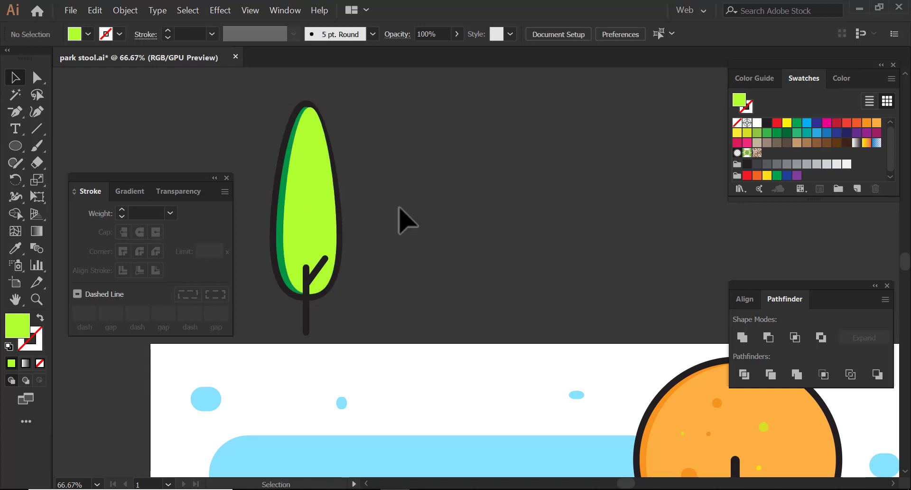
# Step: Recolour the back leaf to bright green #57F437 in the Color Picker
pyautogui.click(300, 219)
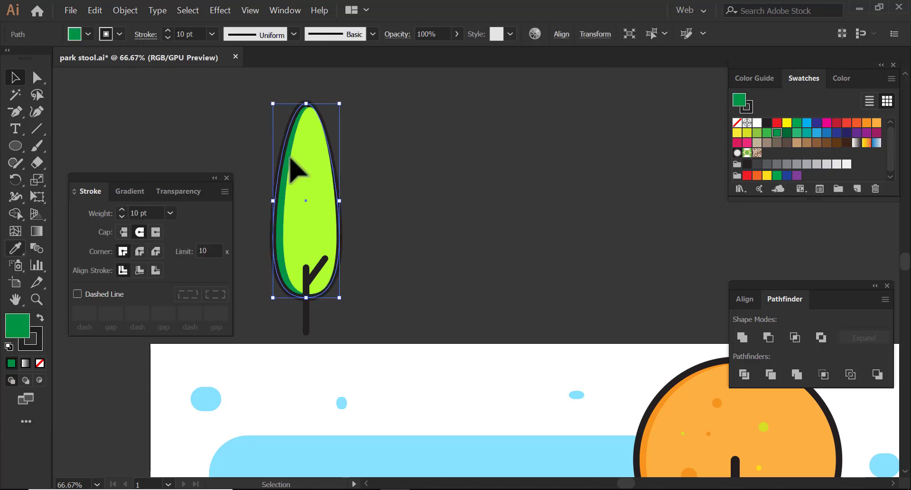
pyautogui.doubleClick(20, 330)
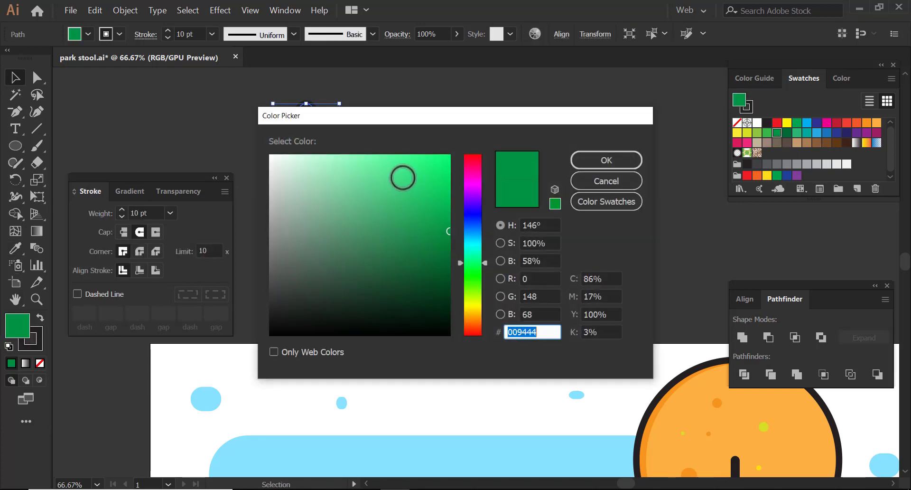
pyautogui.click(465, 284)
pyautogui.moveTo(415, 162); pyautogui.dragTo(409, 161)
pyautogui.moveTo(422, 121); pyautogui.dragTo(541, 124)
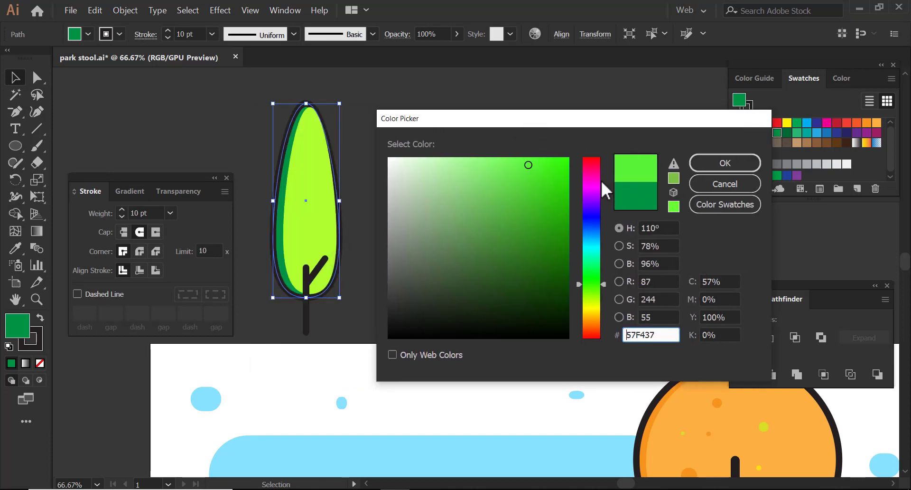
pyautogui.click(702, 165)
pyautogui.click(499, 152)
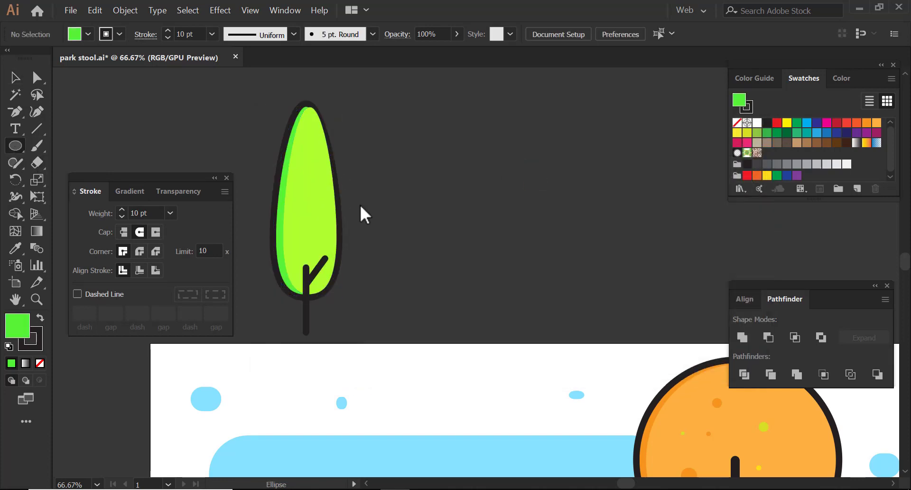
# Step: Draw several small ellipse dots beside the tree and select them all
pyautogui.moveTo(388, 181); pyautogui.dragTo(424, 191)
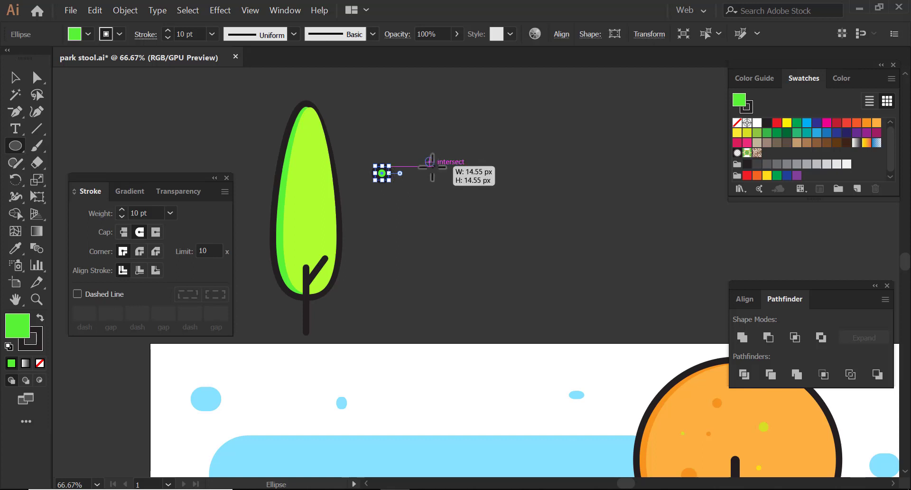
pyautogui.moveTo(425, 157); pyautogui.dragTo(434, 167)
pyautogui.moveTo(427, 214); pyautogui.dragTo(437, 223)
pyautogui.moveTo(451, 192)
pyautogui.mouseDown()
pyautogui.moveTo(461, 209)
pyautogui.moveTo(479, 203)
pyautogui.mouseUp()
pyautogui.click(466, 216)
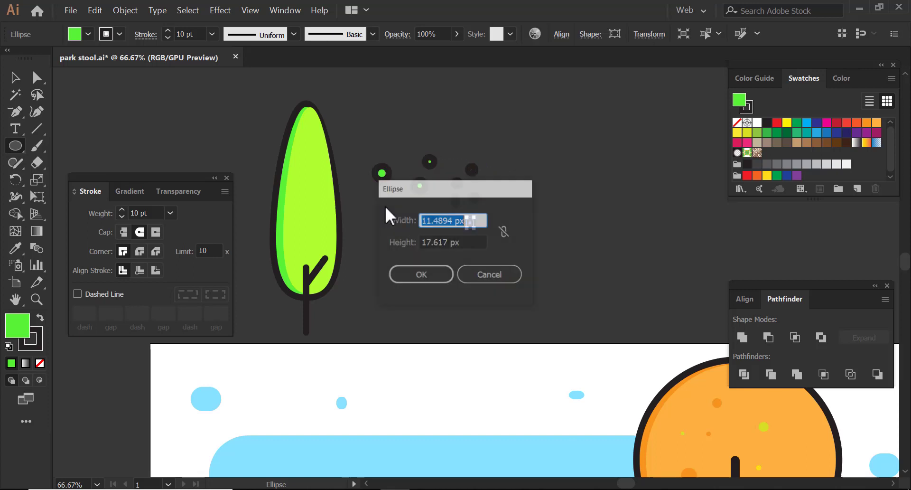
pyautogui.press('Return')
pyautogui.press('v')
pyautogui.moveTo(521, 263); pyautogui.dragTo(366, 133)
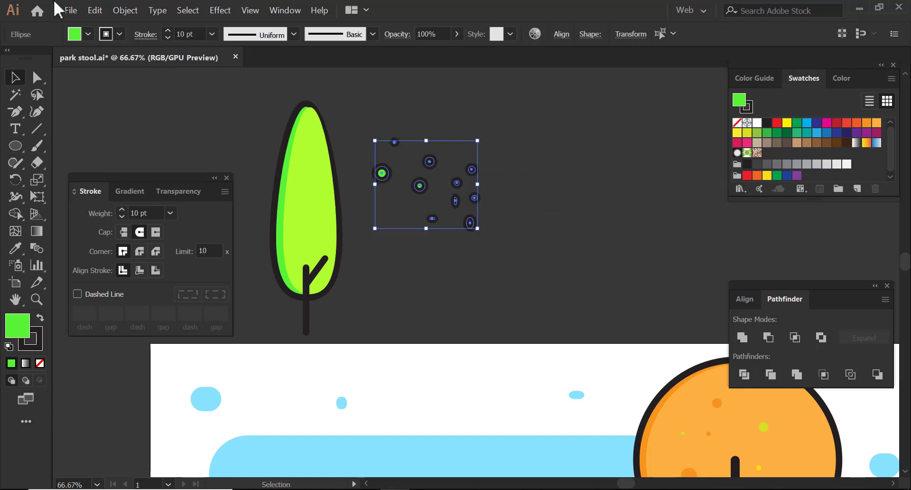
# Step: Remove the dots' outlines and fill them with darker greens
pyautogui.click(119, 35)
pyautogui.click(14, 62)
pyautogui.click(418, 114)
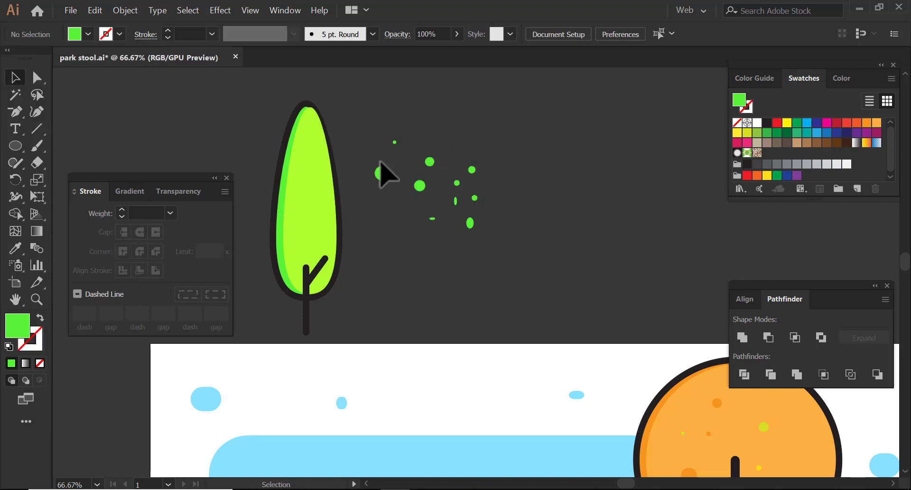
pyautogui.moveTo(380, 163)
pyautogui.mouseDown()
pyautogui.moveTo(484, 233)
pyautogui.moveTo(452, 180)
pyautogui.mouseUp()
pyautogui.click(756, 140)
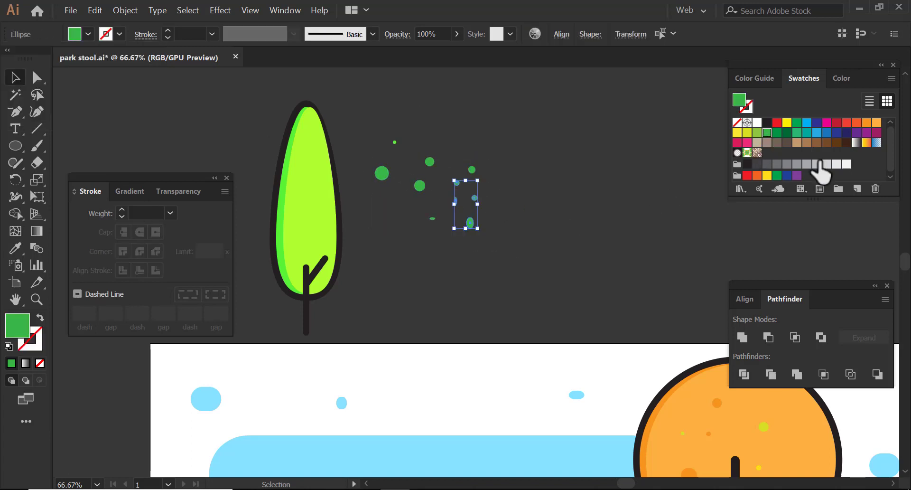
pyautogui.click(787, 133)
# Step: Move nine green dots into the poplar's crown
pyautogui.moveTo(469, 222)
pyautogui.mouseDown()
pyautogui.moveTo(314, 246)
pyautogui.moveTo(309, 233)
pyautogui.mouseUp()
pyautogui.moveTo(420, 187); pyautogui.dragTo(316, 170)
pyautogui.moveTo(382, 176)
pyautogui.mouseDown()
pyautogui.moveTo(315, 252)
pyautogui.moveTo(294, 254)
pyautogui.mouseUp()
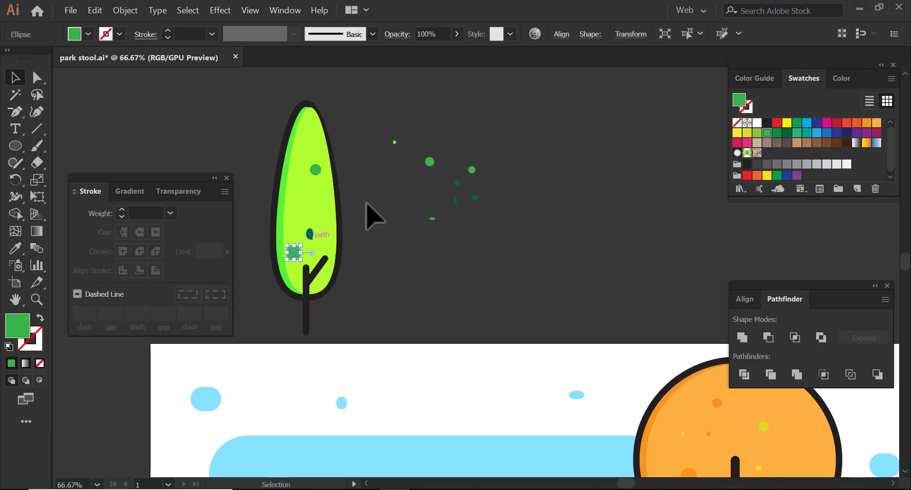
pyautogui.moveTo(430, 161)
pyautogui.mouseDown()
pyautogui.moveTo(360, 163)
pyautogui.moveTo(306, 127)
pyautogui.mouseUp()
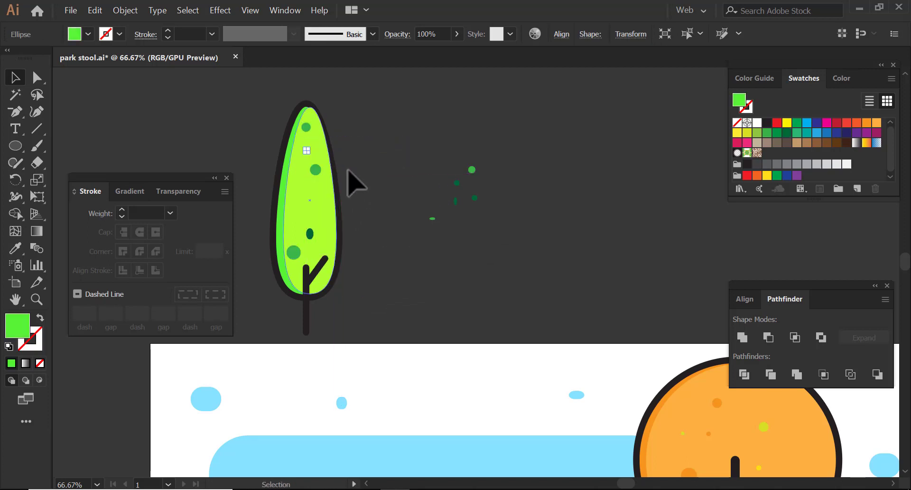
pyautogui.moveTo(475, 198); pyautogui.dragTo(299, 196)
pyautogui.moveTo(456, 183); pyautogui.dragTo(327, 246)
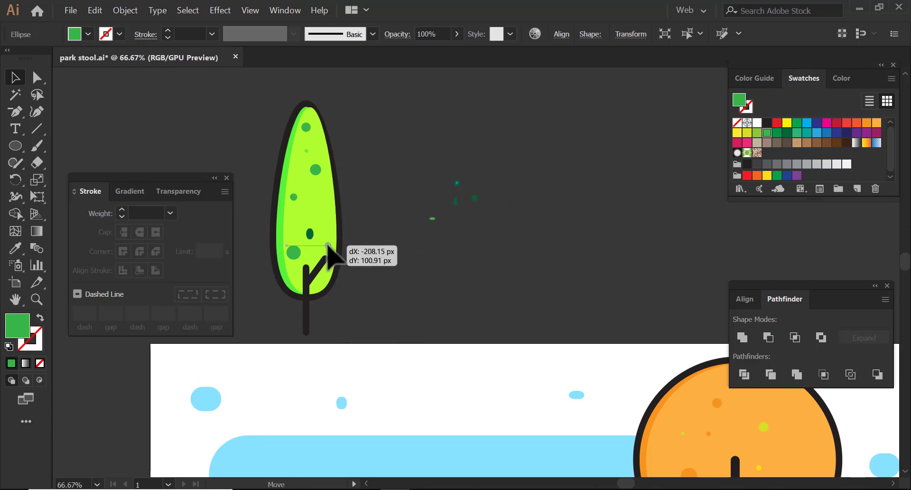
pyautogui.moveTo(474, 198); pyautogui.dragTo(321, 205)
pyautogui.moveTo(432, 218); pyautogui.dragTo(283, 234)
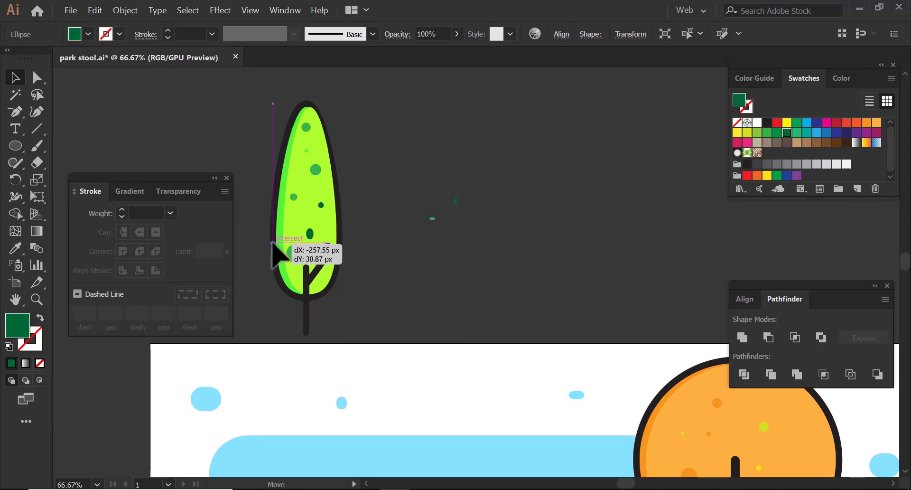
pyautogui.moveTo(456, 200); pyautogui.dragTo(326, 278)
pyautogui.click(263, 110)
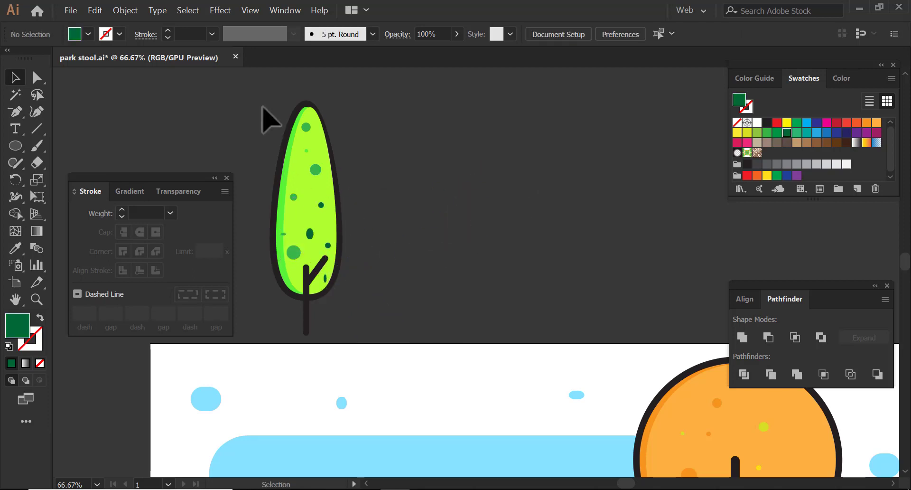
# Step: Adjust the inner light-green crown path and select the whole poplar tree
pyautogui.rightClick(307, 215)
pyautogui.moveTo(375, 338)
pyautogui.mouseDown()
pyautogui.moveTo(285, 118)
pyautogui.moveTo(306, 108)
pyautogui.mouseUp()
pyautogui.click(315, 196)
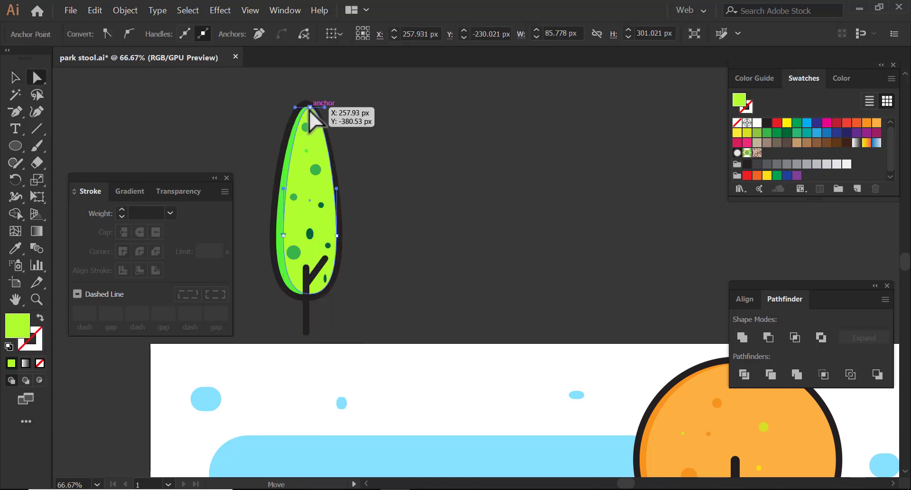
pyautogui.press('v')
pyautogui.click(363, 138)
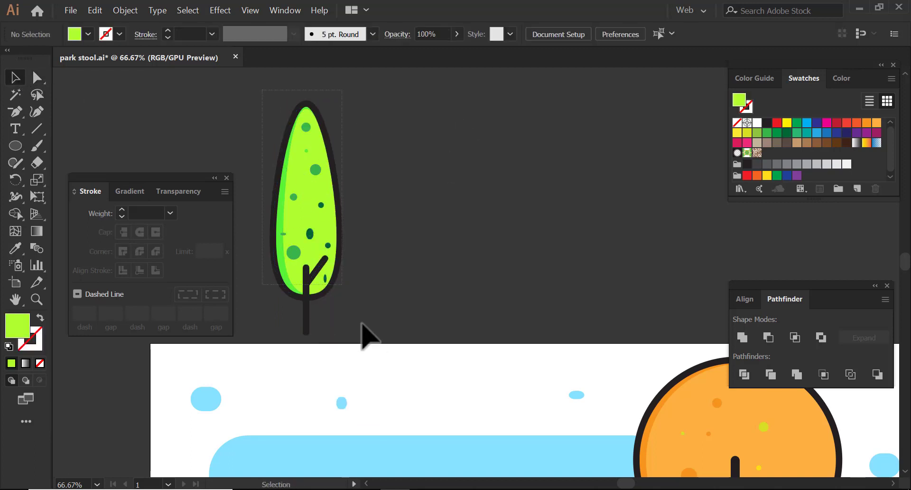
pyautogui.click(322, 264)
pyautogui.rightClick(321, 266)
# Step: Group the poplar tree and move it down into the scene's left side
pyautogui.click(347, 329)
pyautogui.scroll(-3, 377, 245)
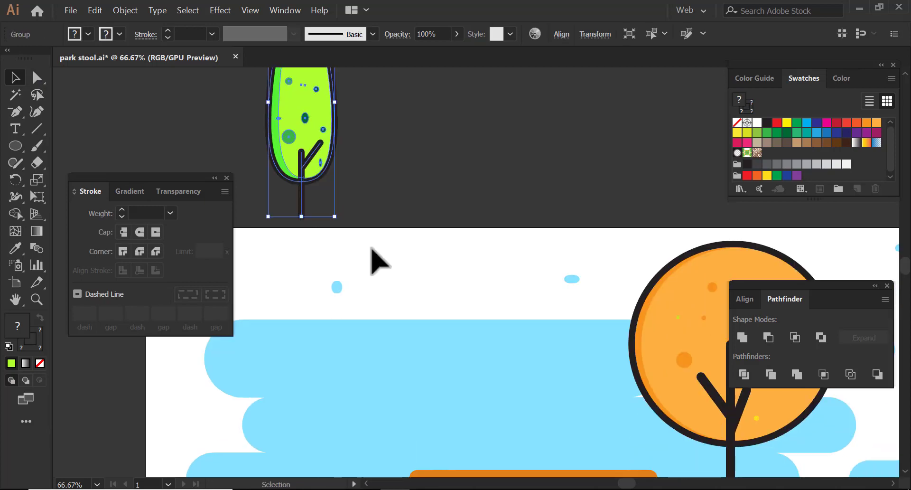
pyautogui.hotkey('ctrl', '-')
pyautogui.scroll(-2, 486, 295)
pyautogui.scroll(-3, 474, 237)
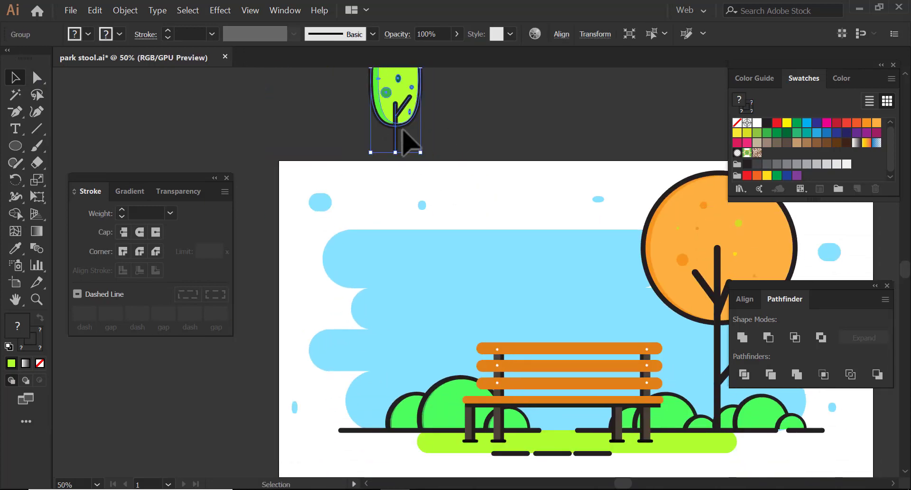
pyautogui.moveTo(401, 132)
pyautogui.mouseDown()
pyautogui.moveTo(396, 411)
pyautogui.moveTo(403, 396)
pyautogui.mouseUp()
pyautogui.click(442, 234)
# Step: Close the Stroke, Pathfinder and Swatches panels
pyautogui.hscroll(3, 436, 225)
pyautogui.scroll(-2, 460, 147)
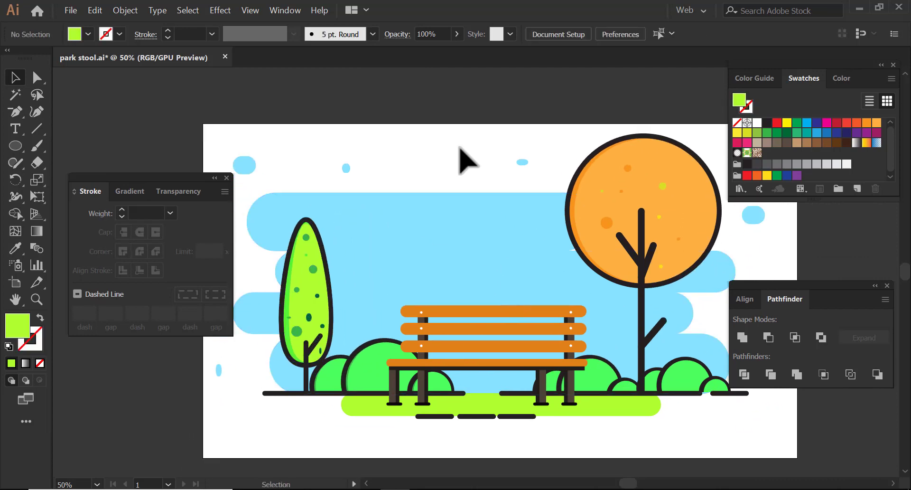
pyautogui.click(226, 177)
pyautogui.click(886, 285)
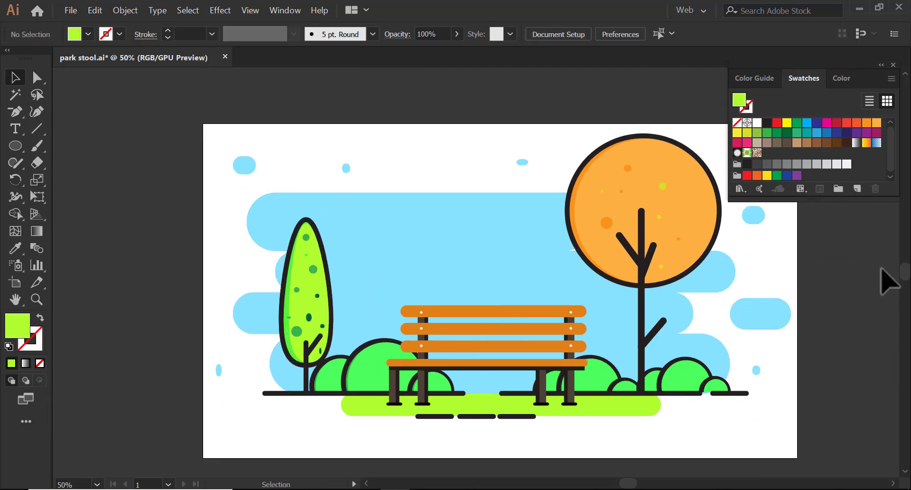
pyautogui.click(893, 65)
pyautogui.hscroll(3, 642, 306)
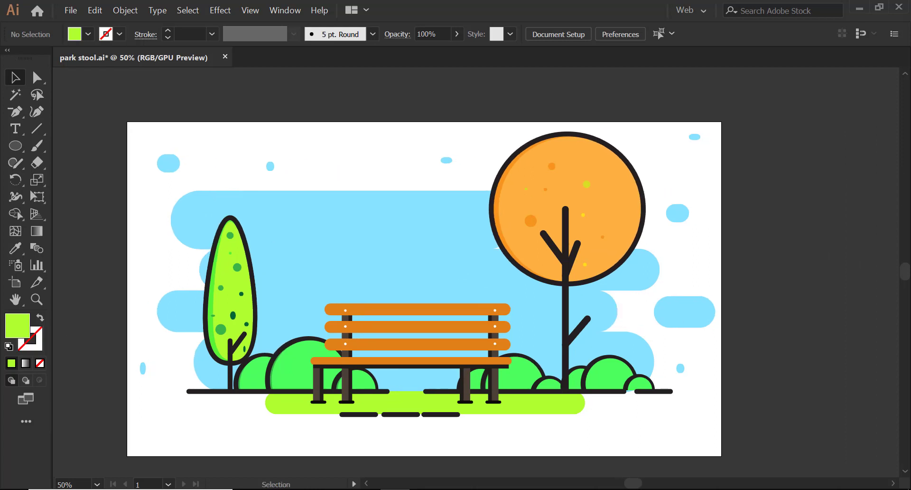
# Step: Draw a fully rounded pill rectangle across the cloud and duplicate it to the right
pyautogui.moveTo(16, 145); pyautogui.dragTo(87, 146)
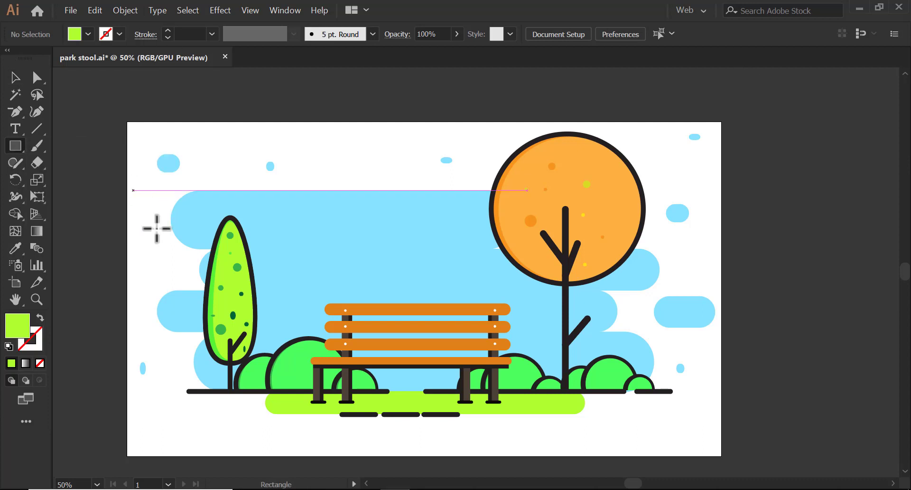
pyautogui.moveTo(162, 251); pyautogui.dragTo(390, 291)
pyautogui.click(15, 78)
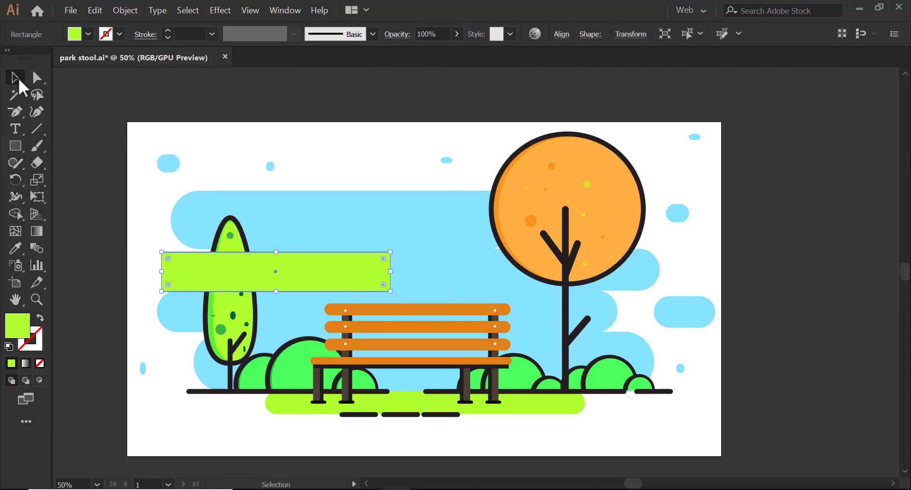
pyautogui.moveTo(279, 251); pyautogui.dragTo(279, 248)
pyautogui.click(35, 78)
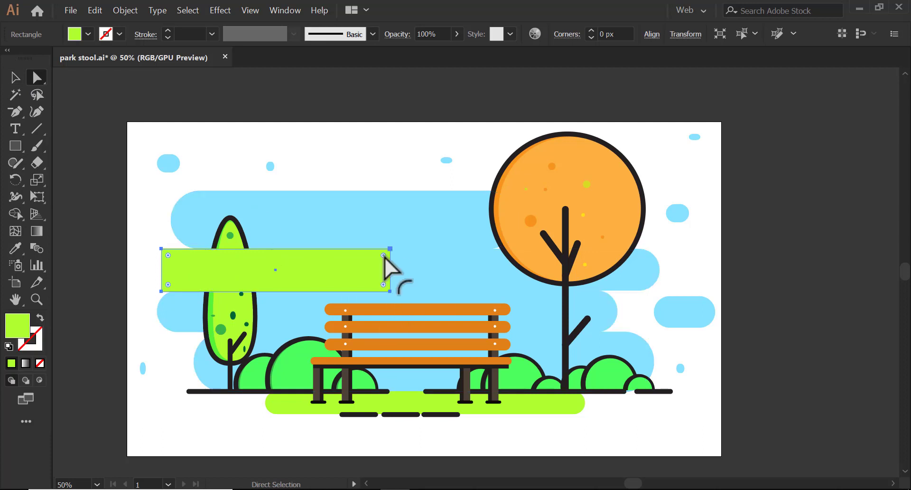
pyautogui.click(13, 79)
pyautogui.moveTo(378, 255); pyautogui.dragTo(307, 276)
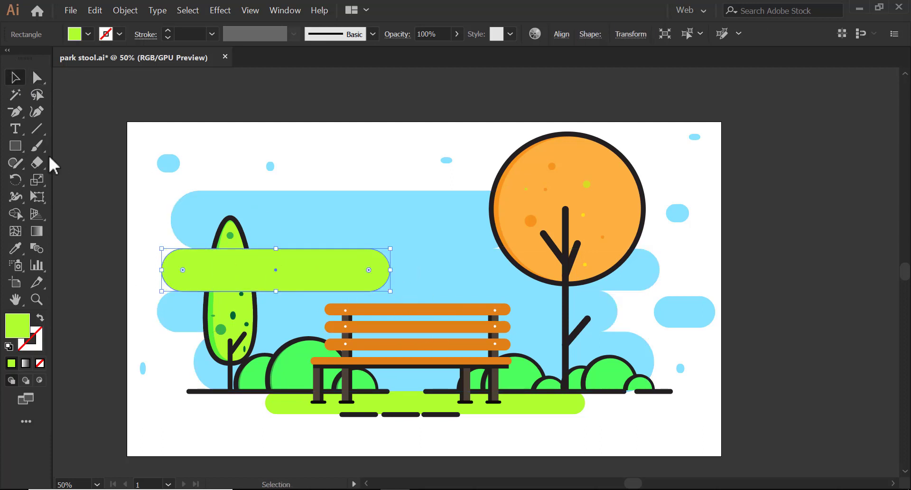
pyautogui.moveTo(231, 279); pyautogui.dragTo(210, 281)
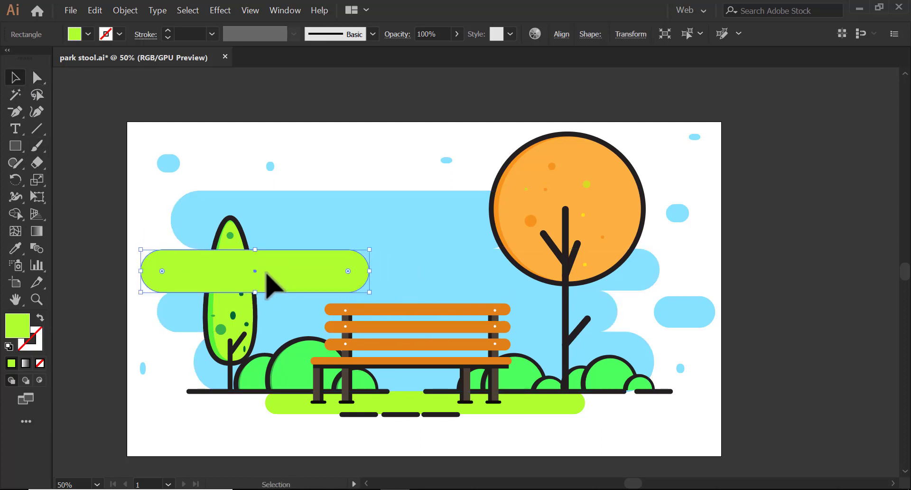
pyautogui.keyDown('alt'); pyautogui.moveTo(273, 285); pyautogui.dragTo(332, 284); pyautogui.keyUp('alt')
# Step: Subtract the pills from the blue cloud with Minus Front and send the cloud to back
pyautogui.keyDown('shift'); pyautogui.click(321, 228); pyautogui.keyUp('shift')
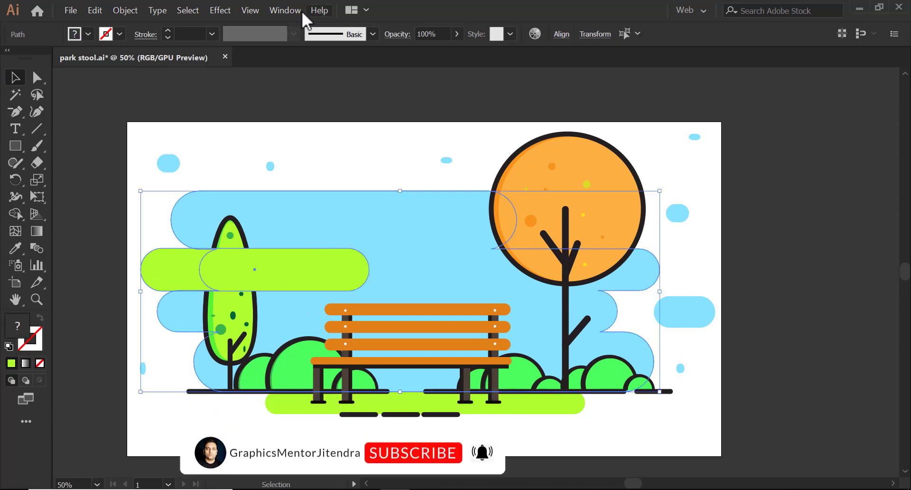
pyautogui.click(299, 11)
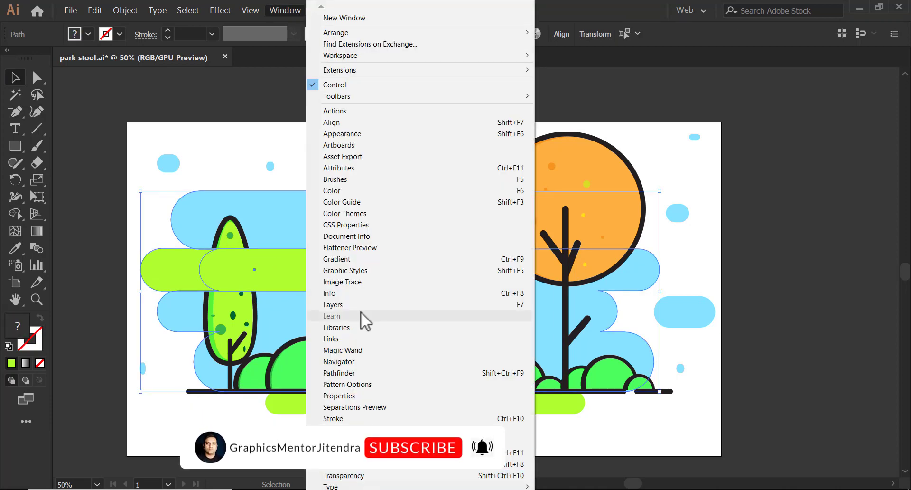
pyautogui.click(350, 374)
pyautogui.click(768, 337)
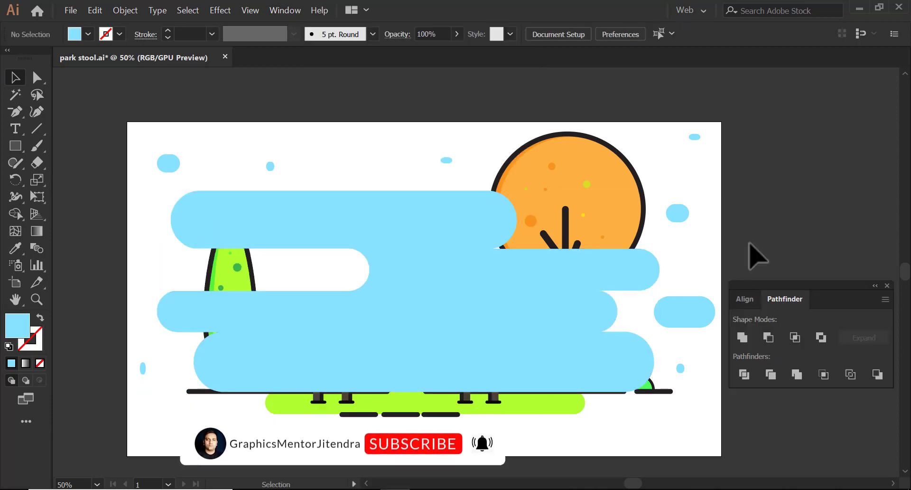
pyautogui.rightClick(516, 321)
pyautogui.click(665, 304)
pyautogui.click(738, 238)
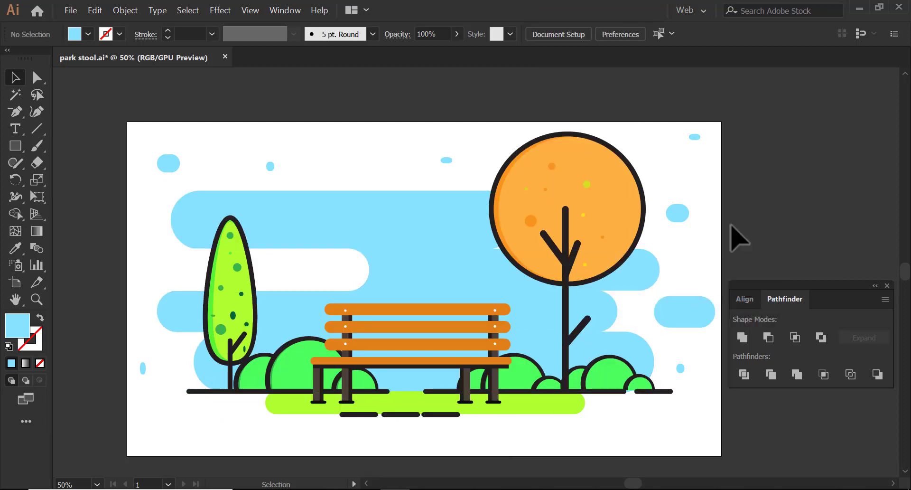
# Step: Close the Pathfinder panel, group all scene artwork, and nudge it downward
pyautogui.click(886, 285)
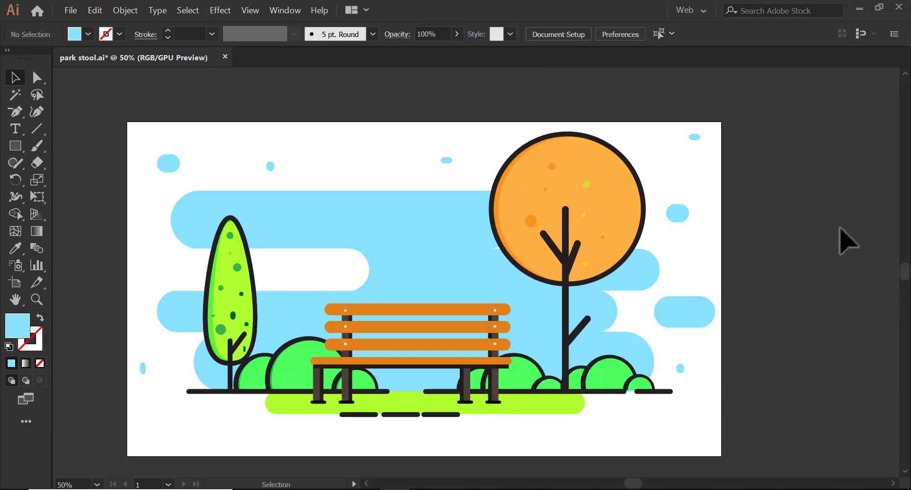
pyautogui.moveTo(721, 421); pyautogui.dragTo(406, 285)
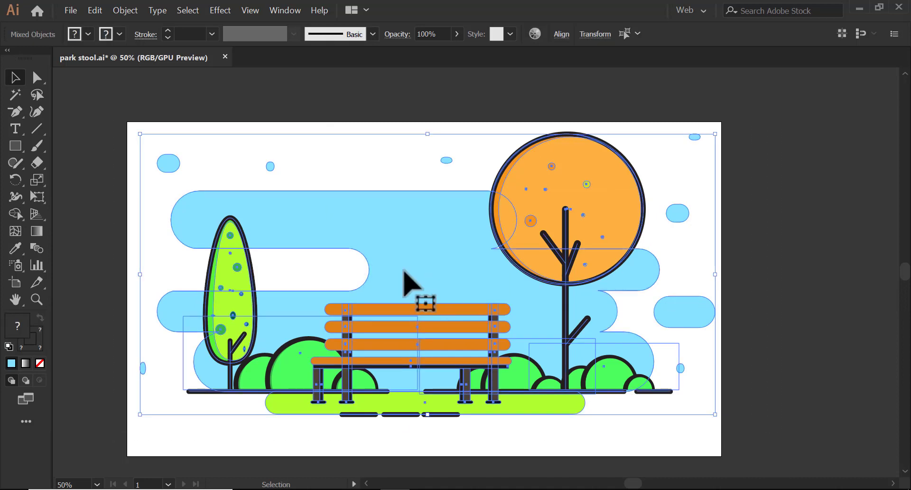
pyautogui.rightClick(407, 273)
pyautogui.click(435, 344)
pyautogui.hotkey('shift', 'Down')
pyautogui.hotkey('shift', 'Down')
pyautogui.hotkey('shift', 'Down')
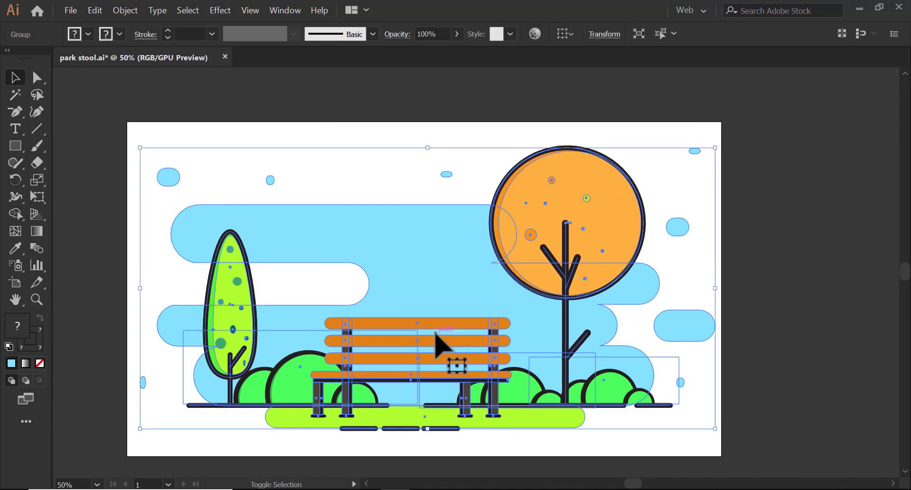
pyautogui.click(337, 134)
# Step: Scale the grouped scene down and centre it on the artboard
pyautogui.click(612, 199)
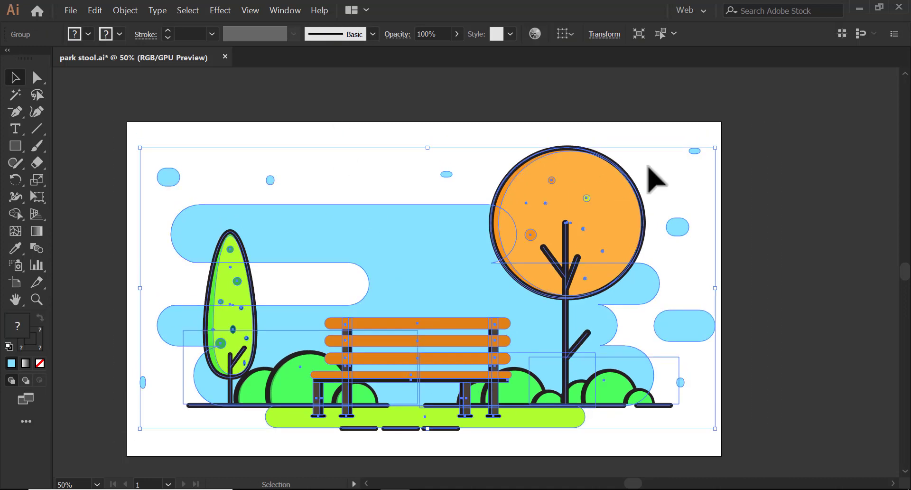
pyautogui.moveTo(715, 148)
pyautogui.mouseDown()
pyautogui.moveTo(656, 185)
pyautogui.moveTo(604, 184)
pyautogui.mouseUp()
pyautogui.moveTo(546, 281); pyautogui.dragTo(569, 305)
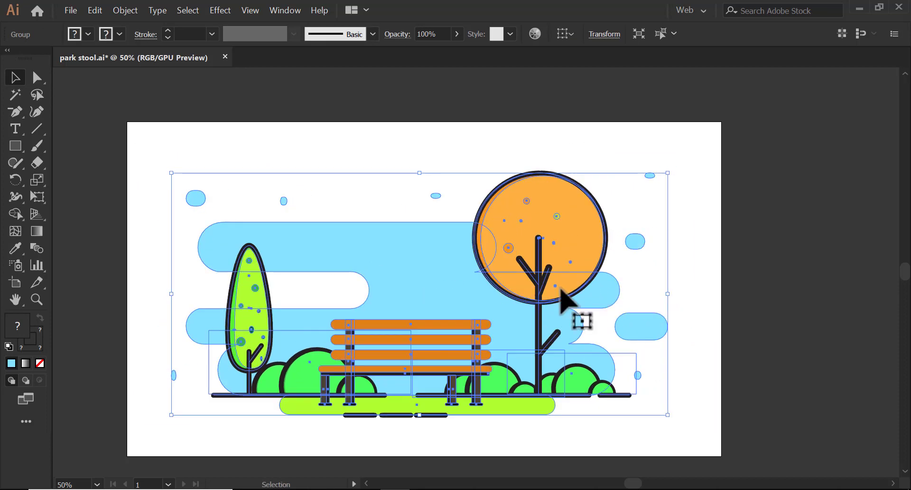
pyautogui.moveTo(673, 173); pyautogui.dragTo(684, 162)
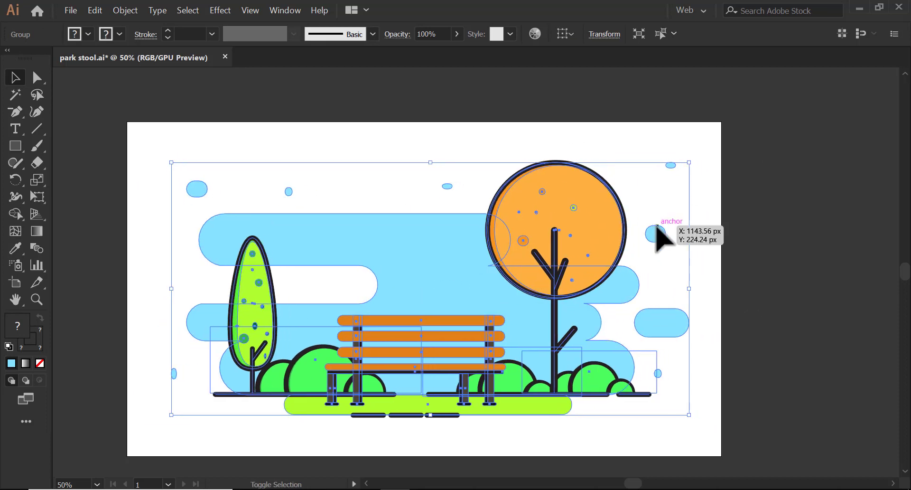
pyautogui.click(736, 260)
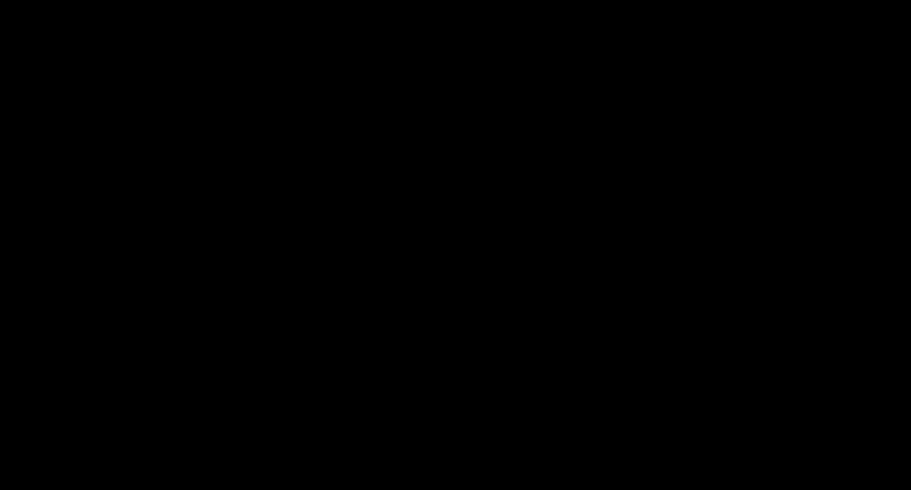